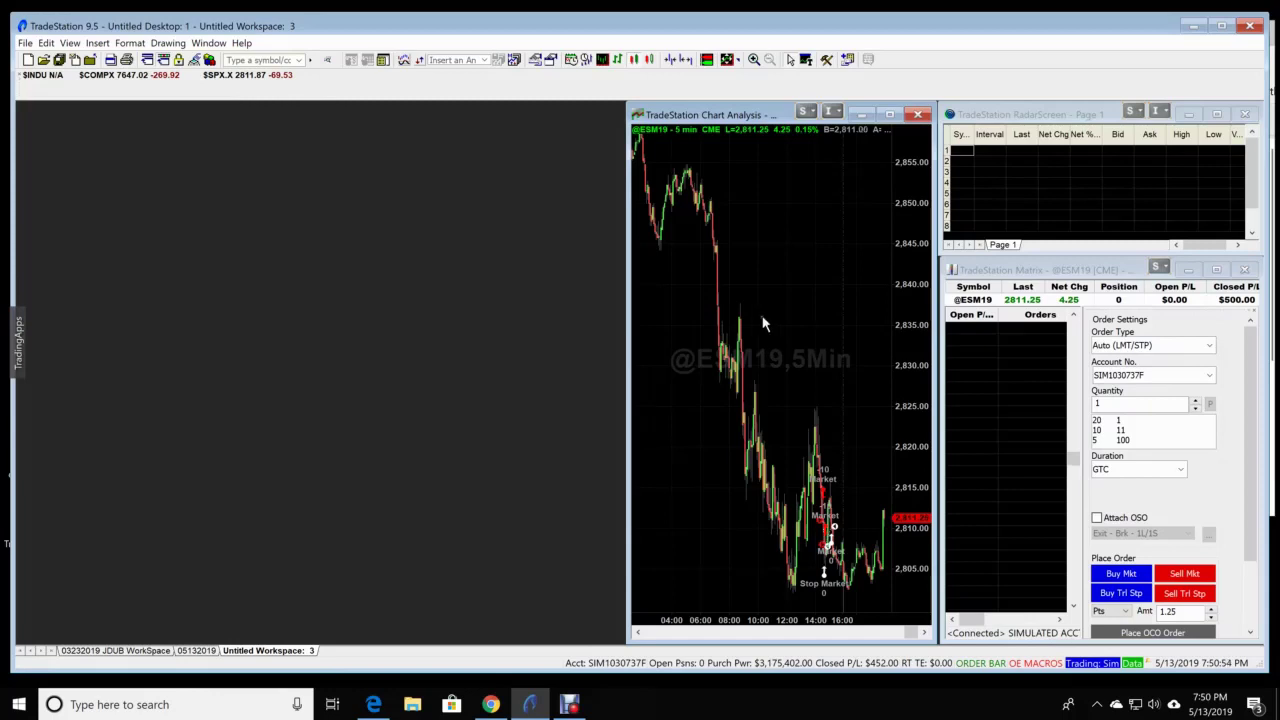
click(1185, 28)
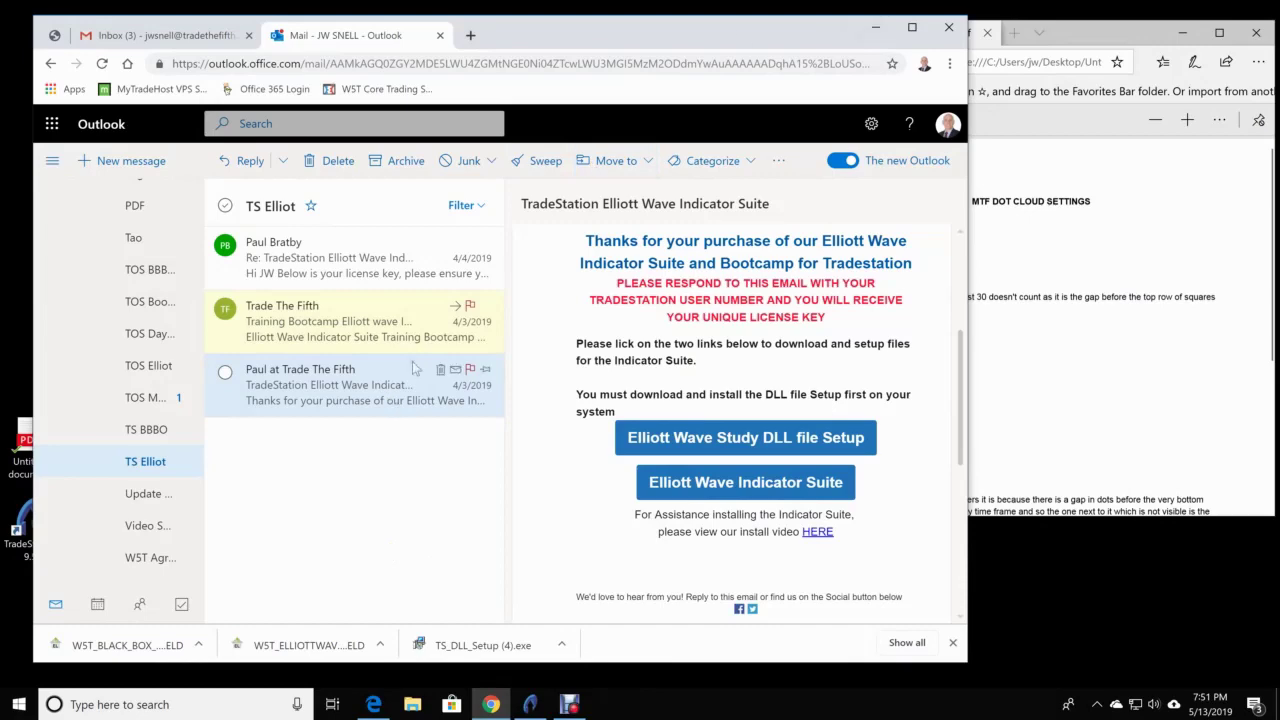
click(876, 33)
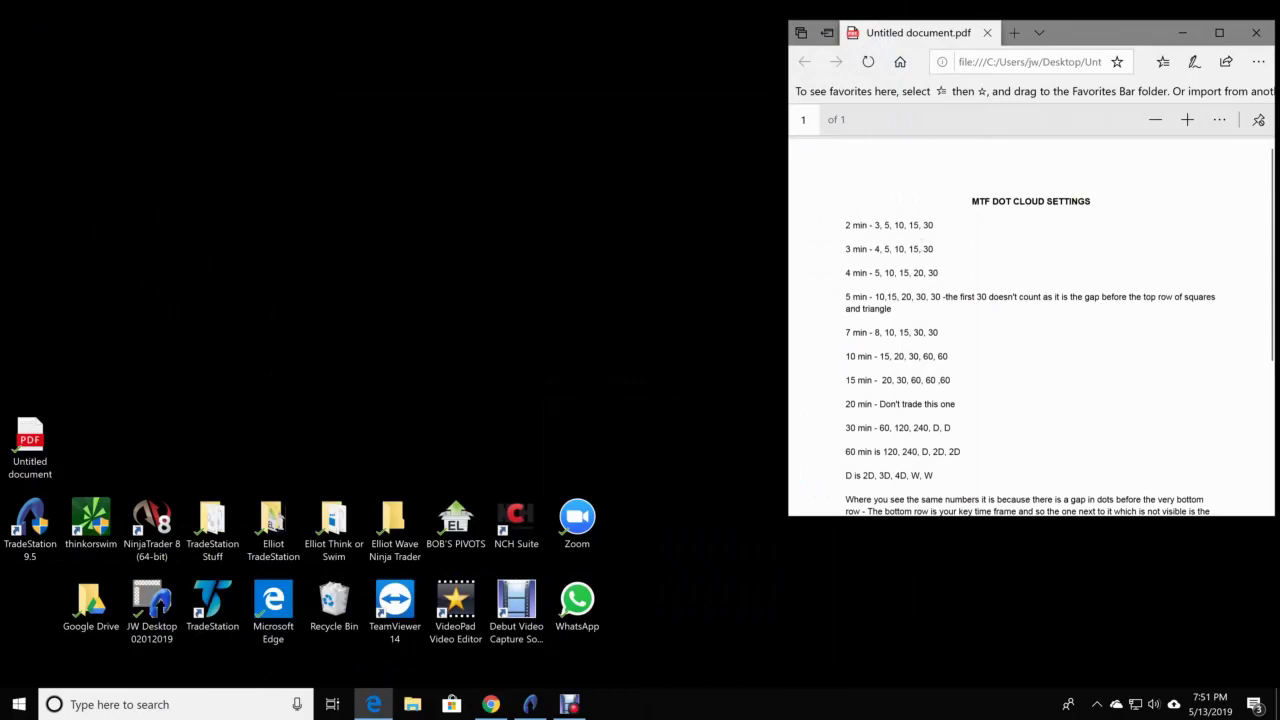
click(533, 704)
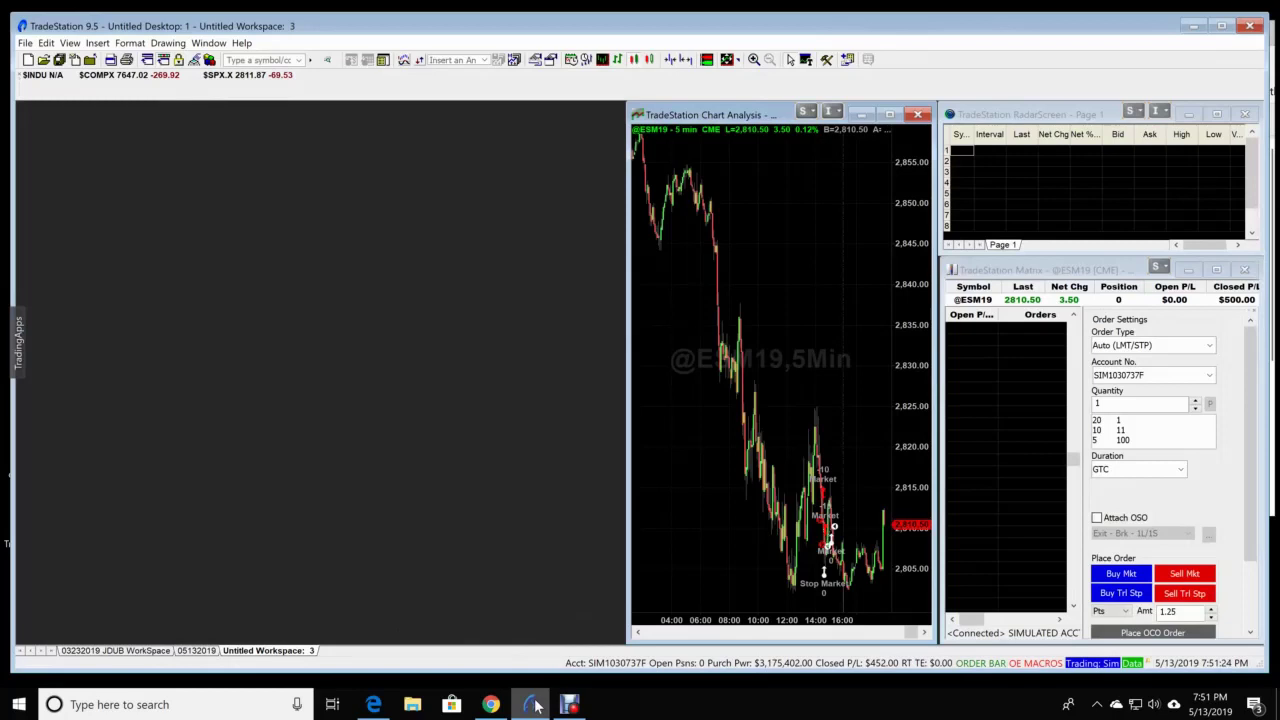
Start an Import EasyLanguage file wizard from the chart and browse for the file to import
right_click(770, 281)
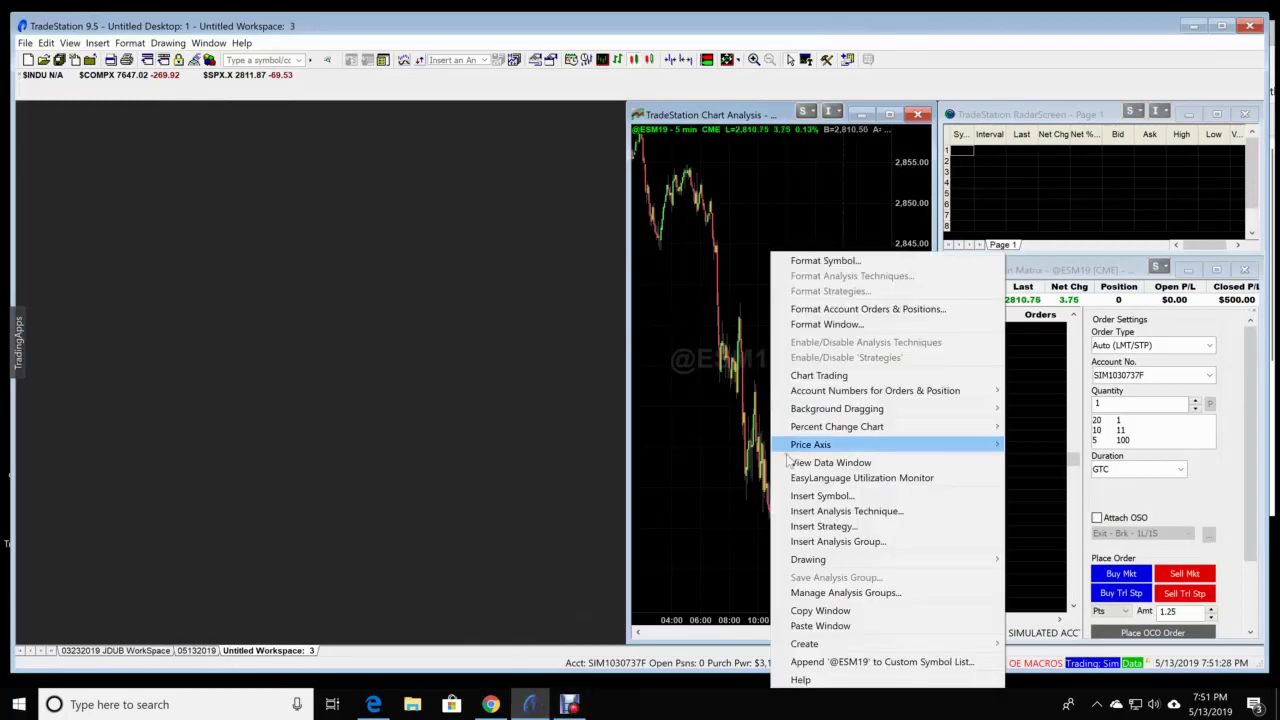
click(808, 511)
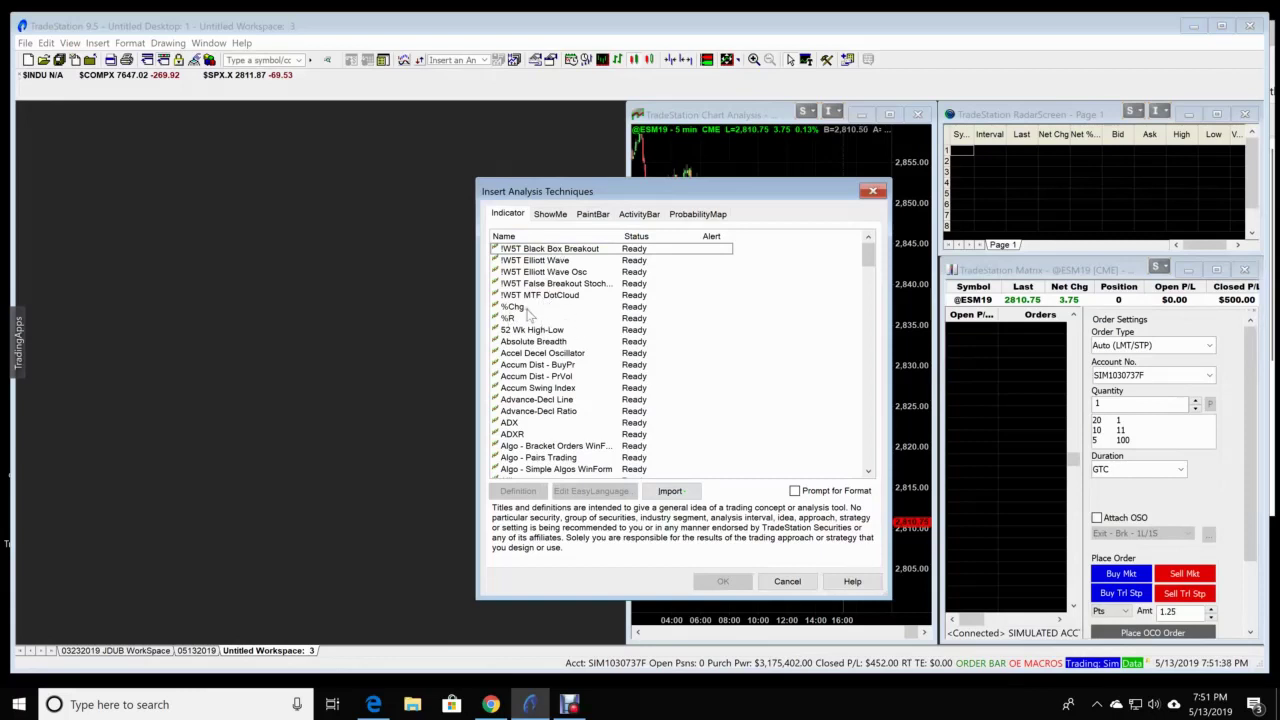
click(671, 492)
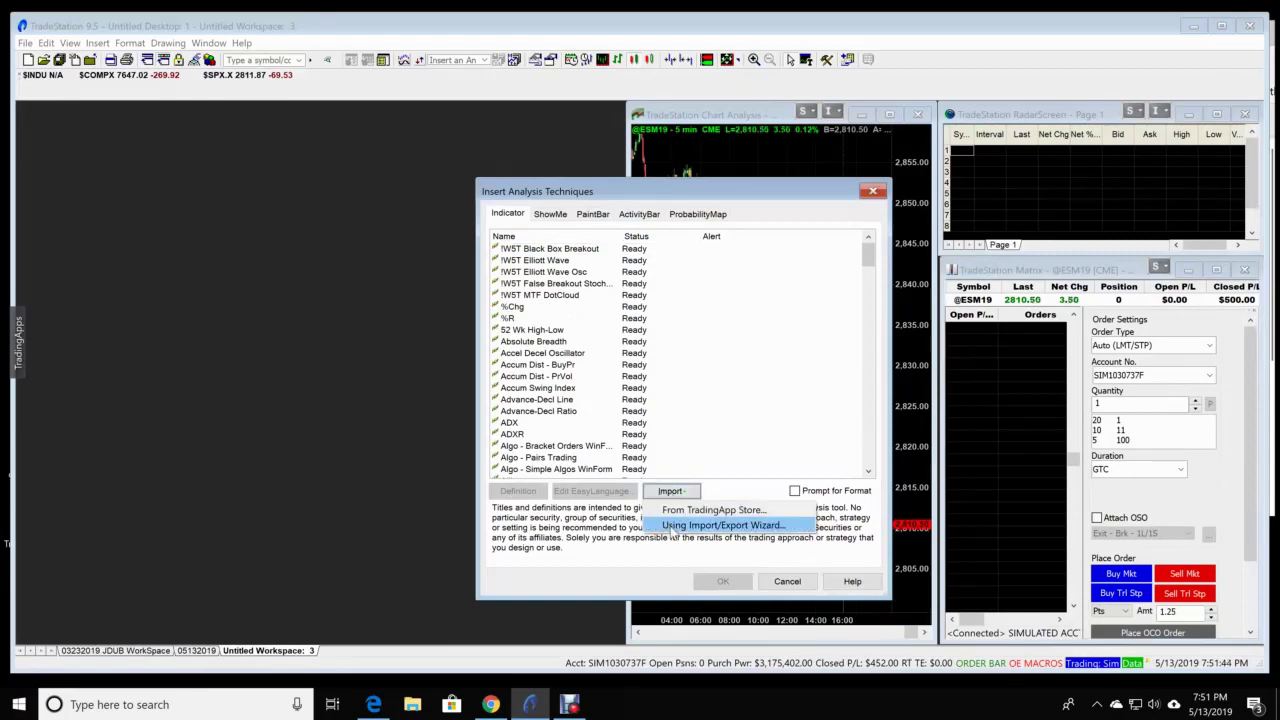
click(671, 527)
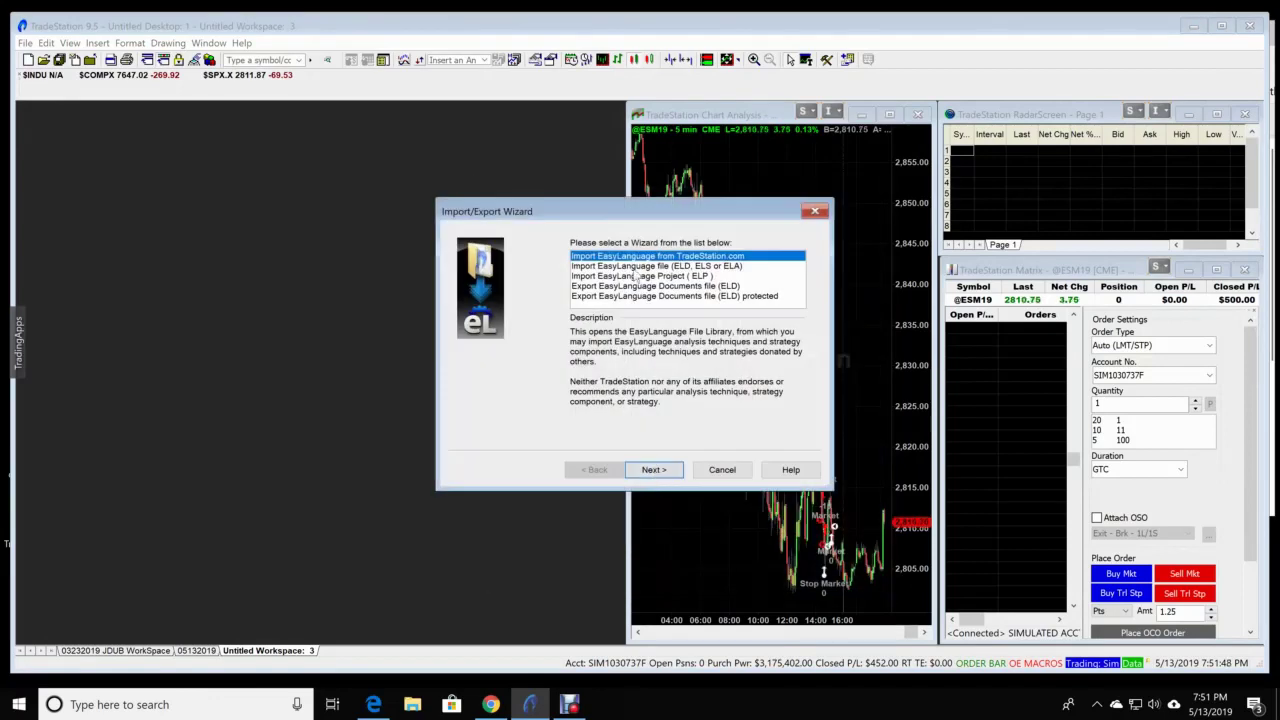
click(634, 267)
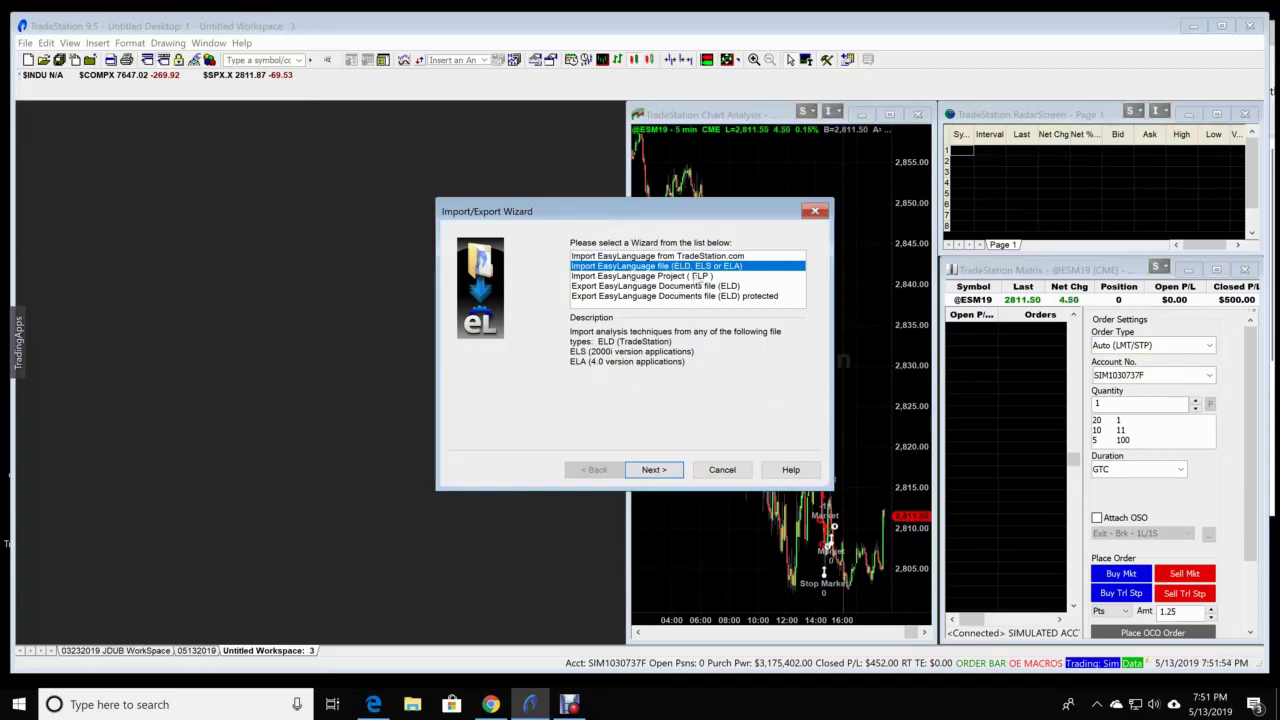
click(652, 470)
click(712, 321)
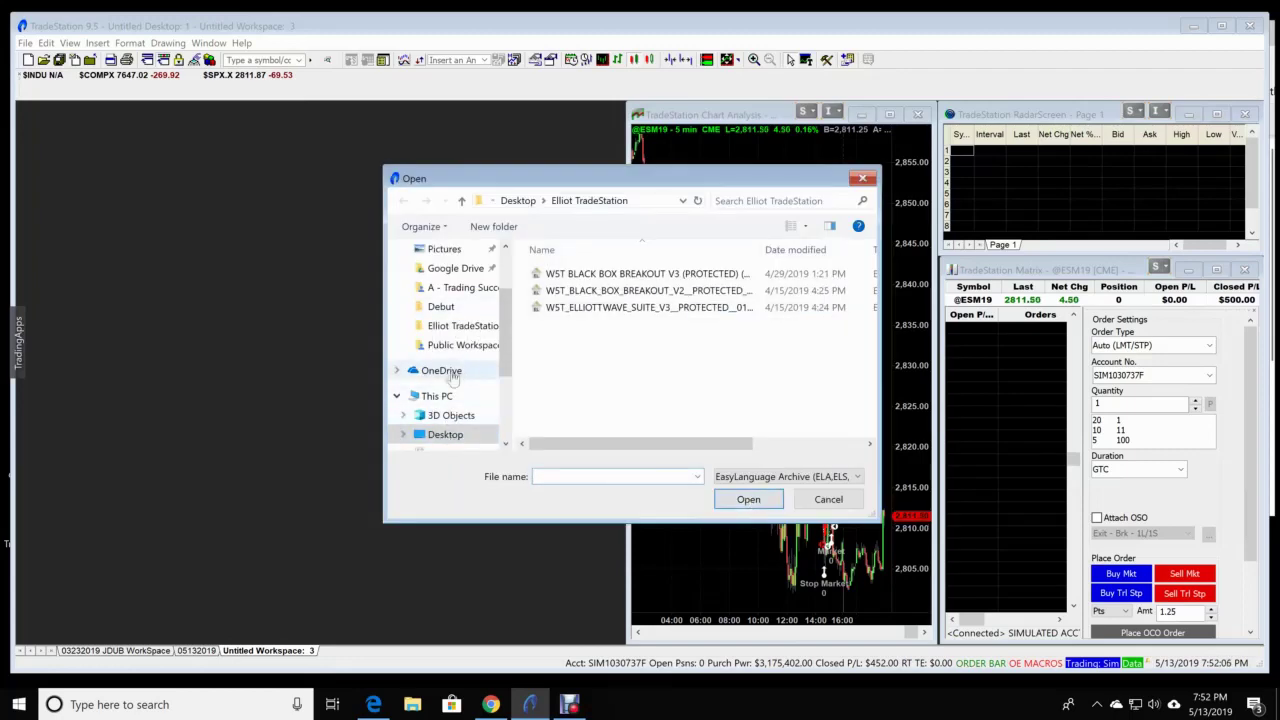
Go through Downloads and Desktop into Elliot TradeStation and select WST_ELLIOTTWAVE_SUITE_V3
scroll(460, 410, down, 1)
click(460, 415)
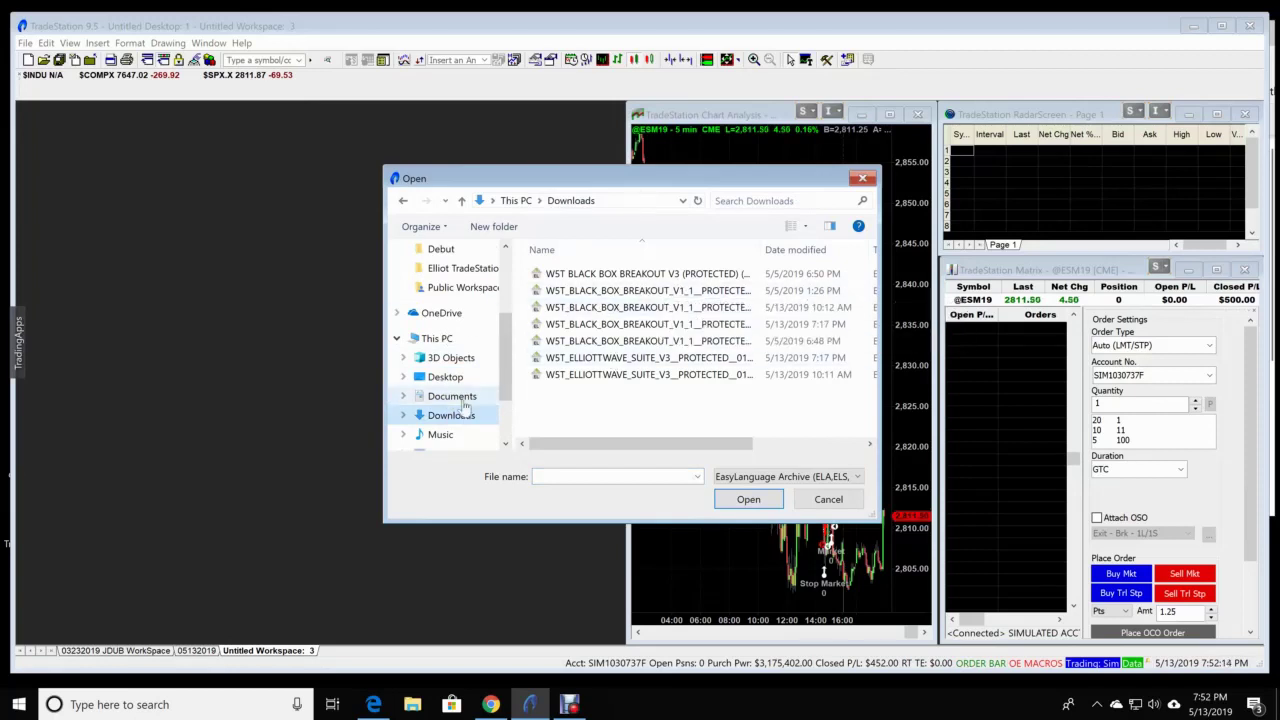
click(459, 384)
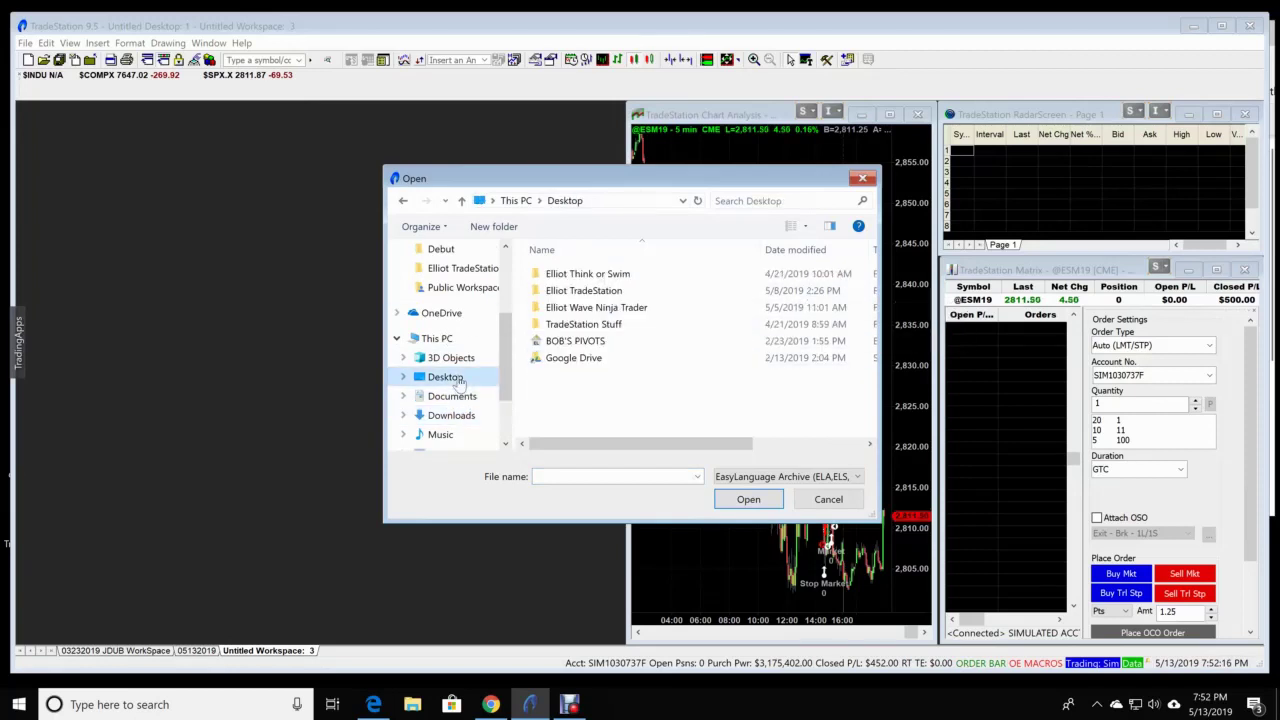
double_click(628, 291)
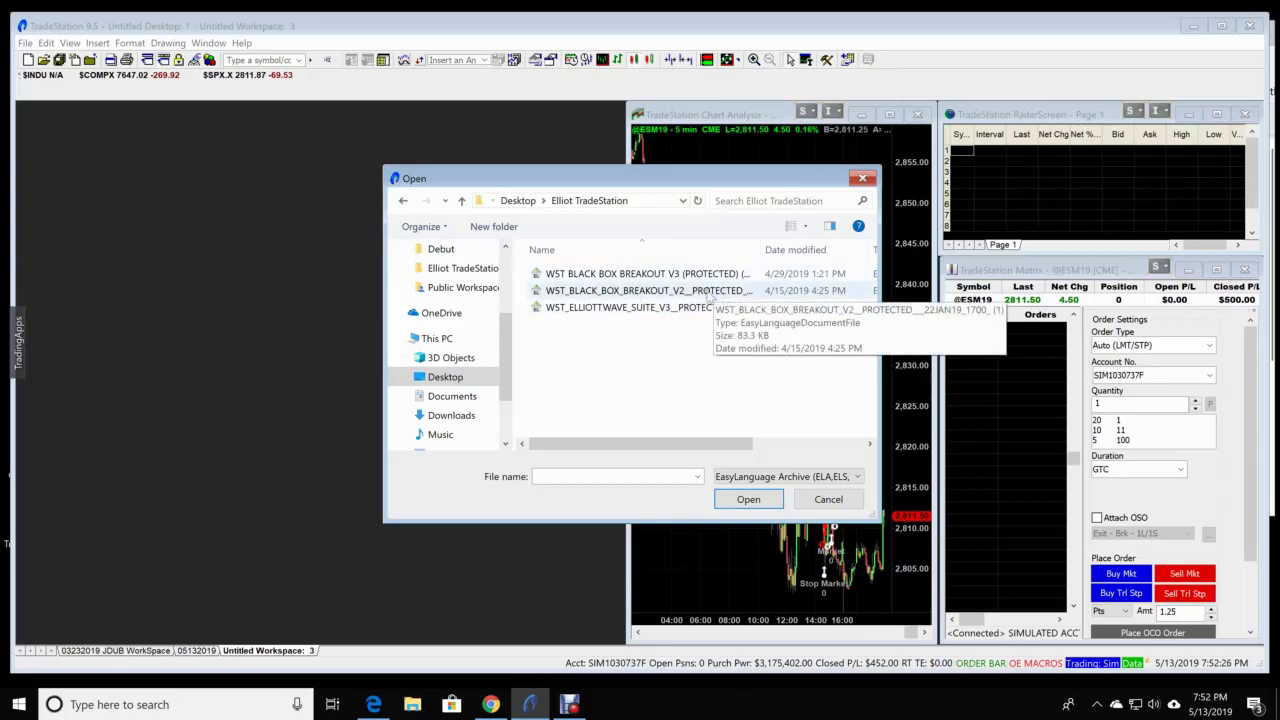
click(647, 310)
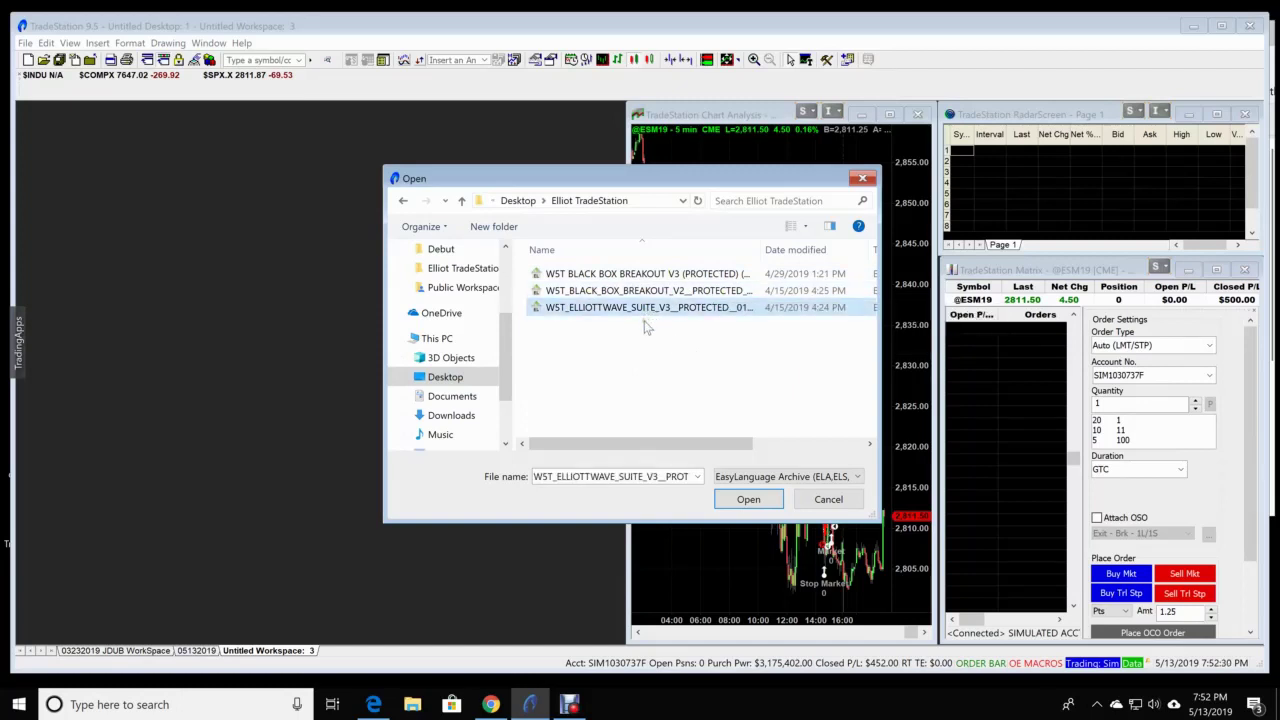
Complete the Elliott Wave suite import, choosing Yes to all to replace existing functions
click(744, 500)
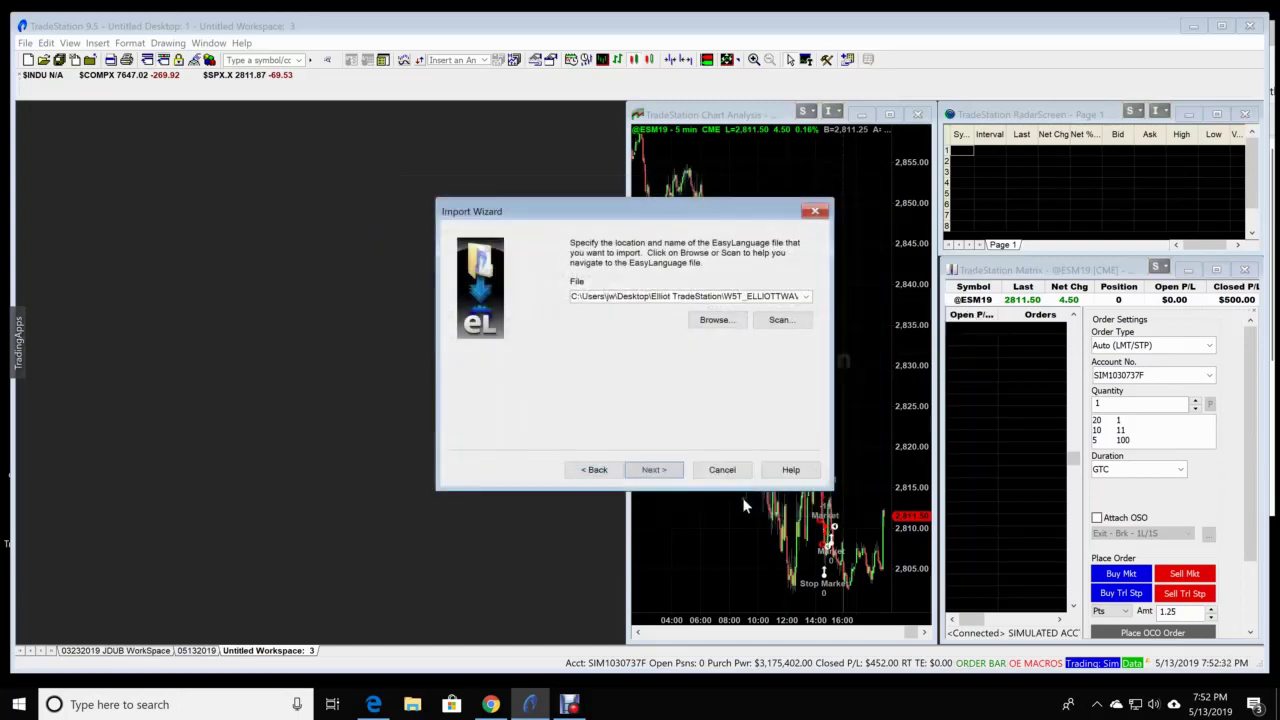
click(658, 471)
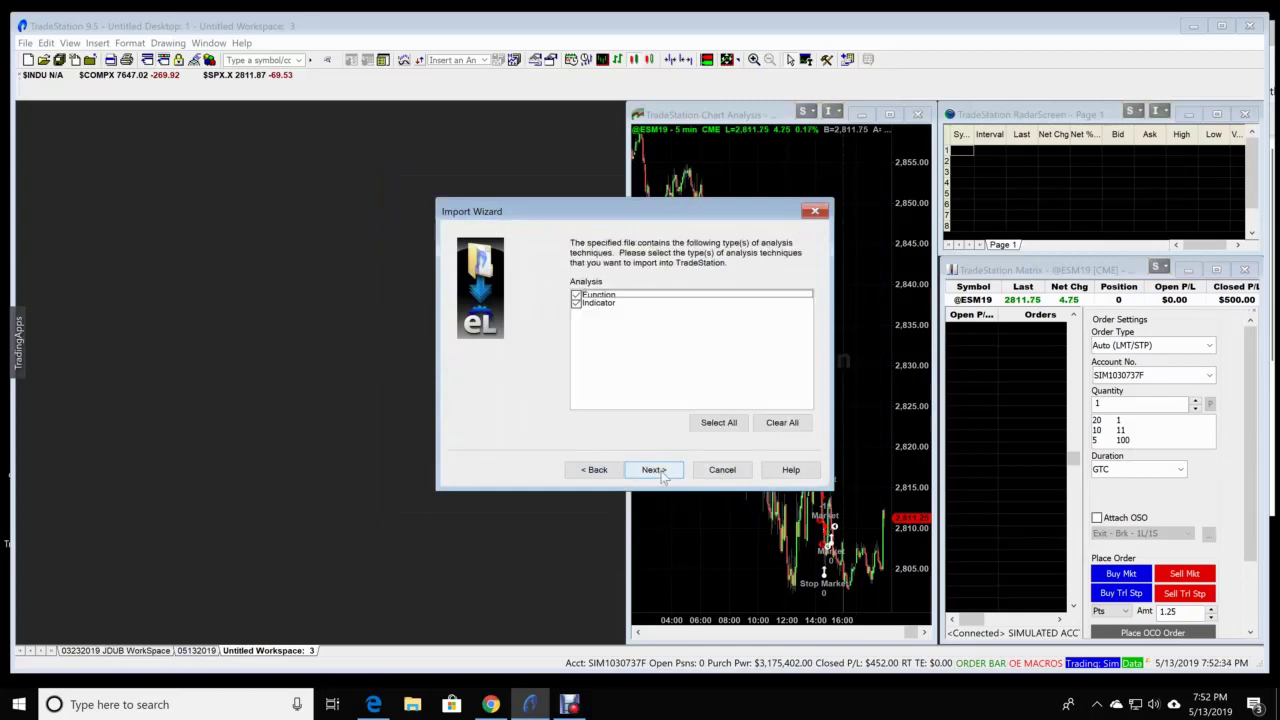
click(655, 470)
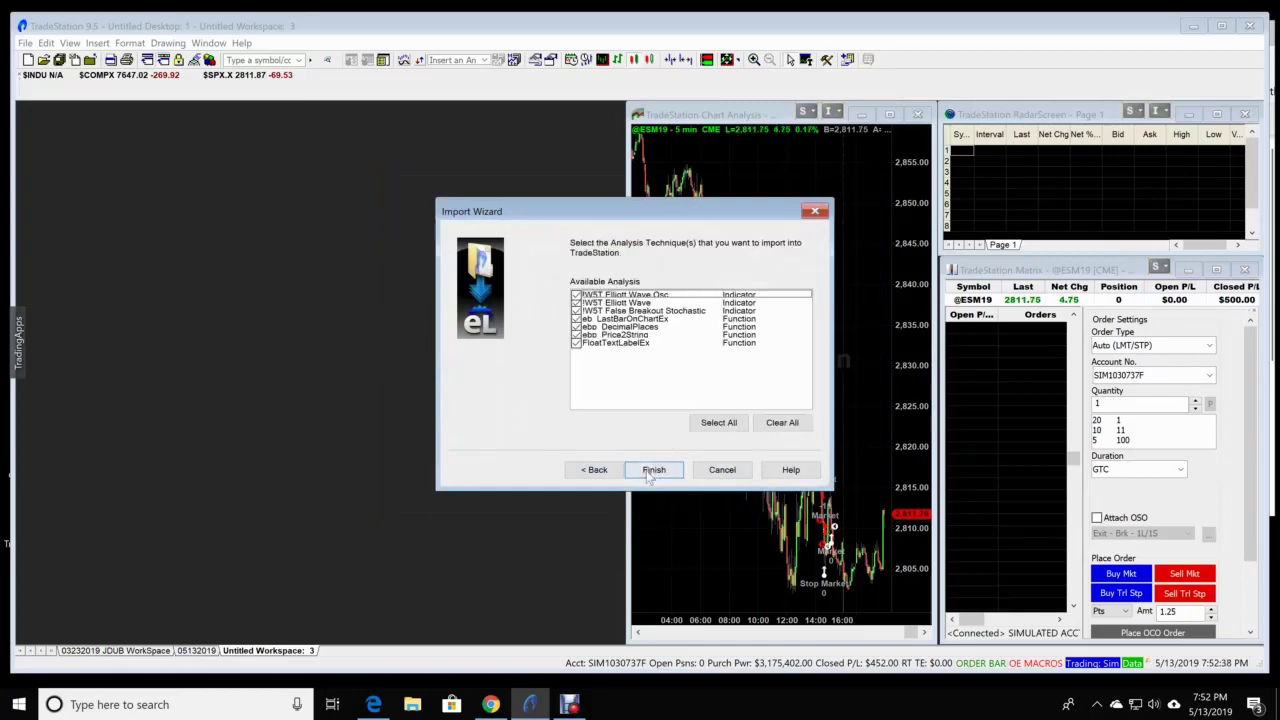
click(656, 472)
click(680, 387)
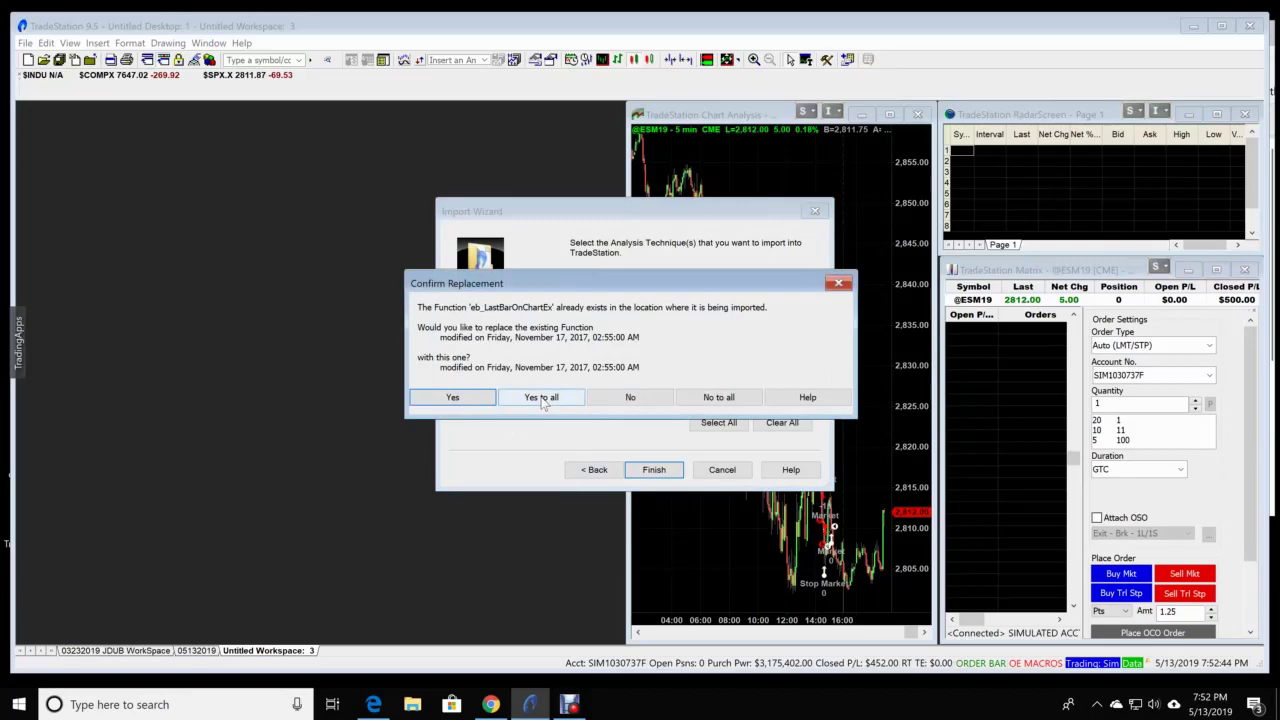
click(542, 398)
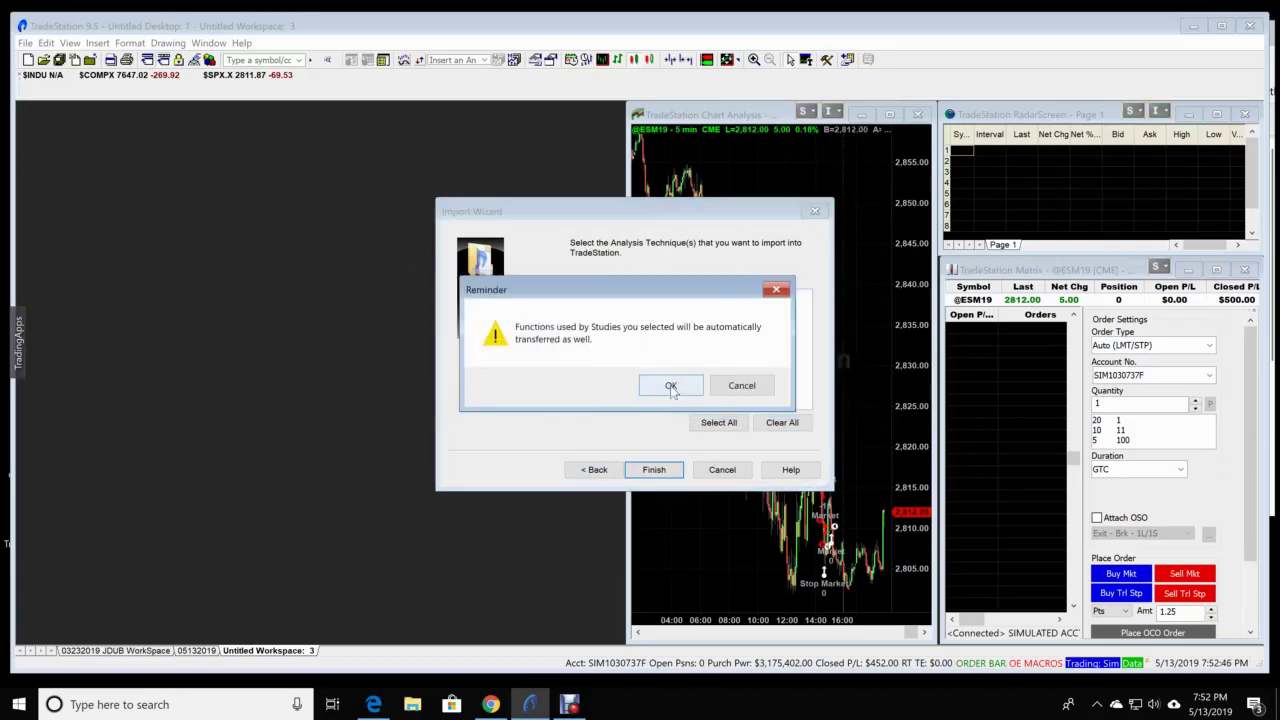
click(670, 386)
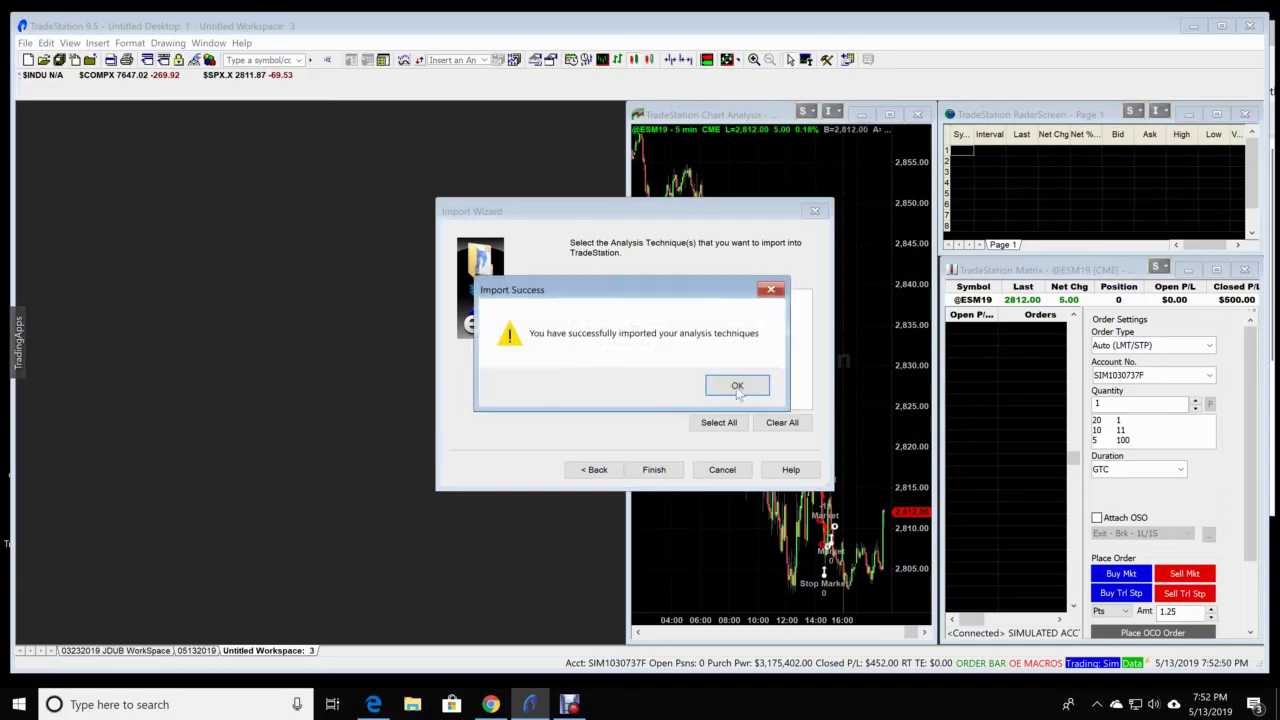
click(737, 388)
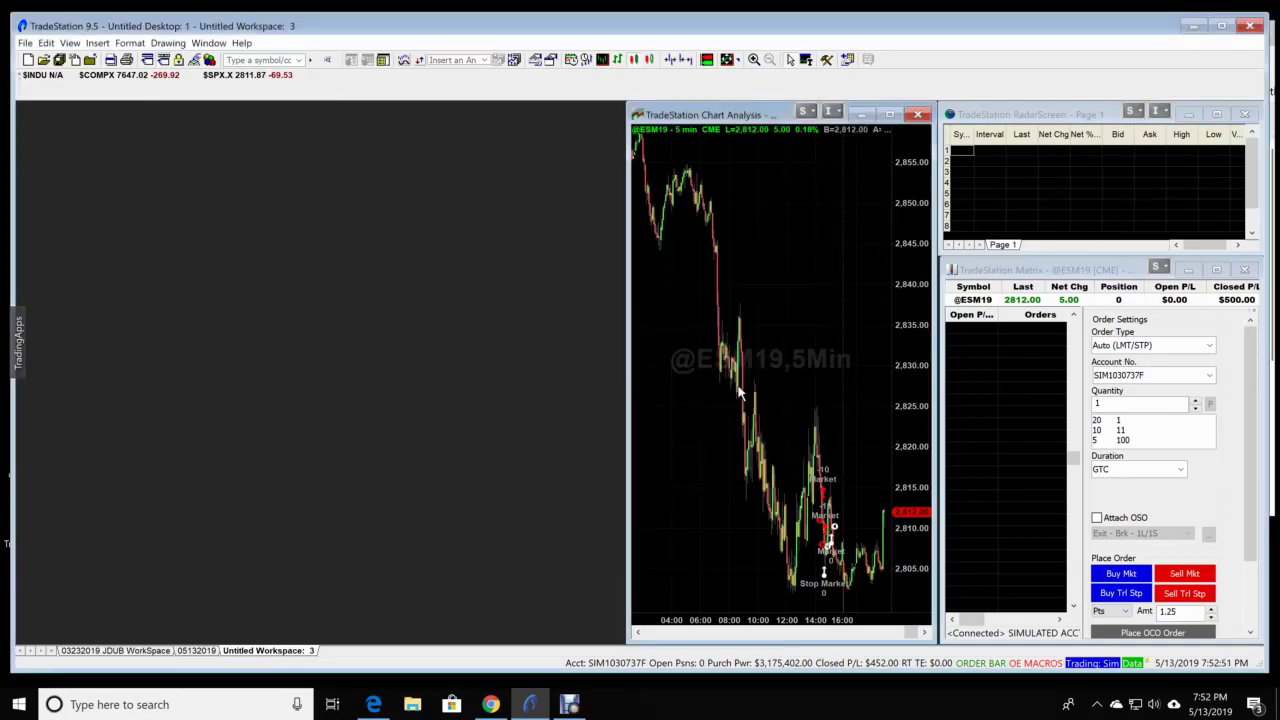
Launch a second EasyLanguage file import and pick the WST BLACK BOX BREAKOUT V3 file
right_click(770, 326)
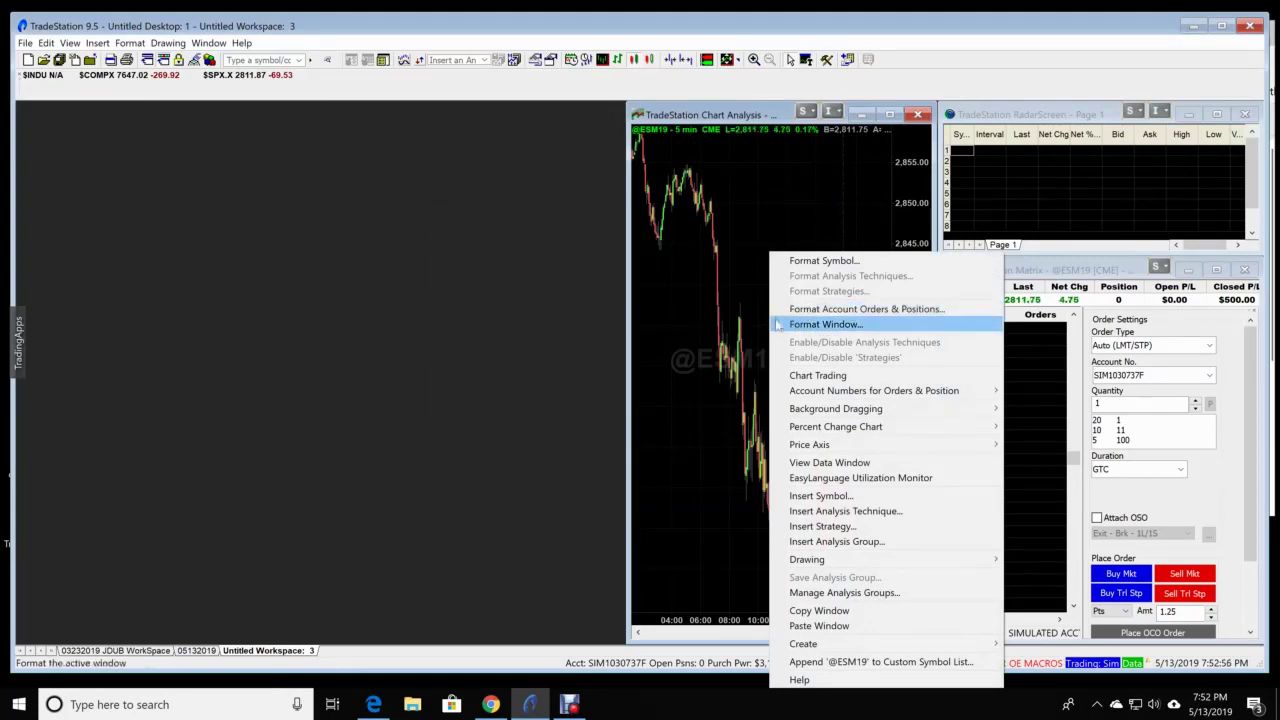
click(830, 512)
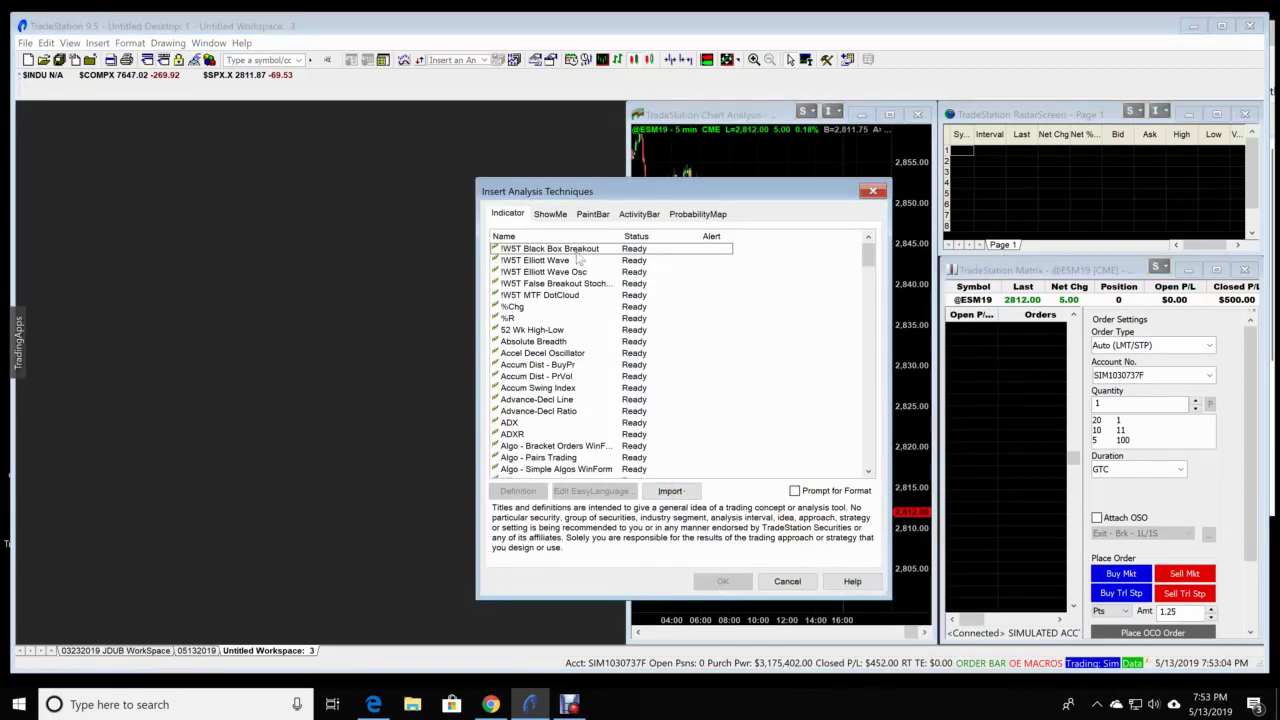
click(670, 491)
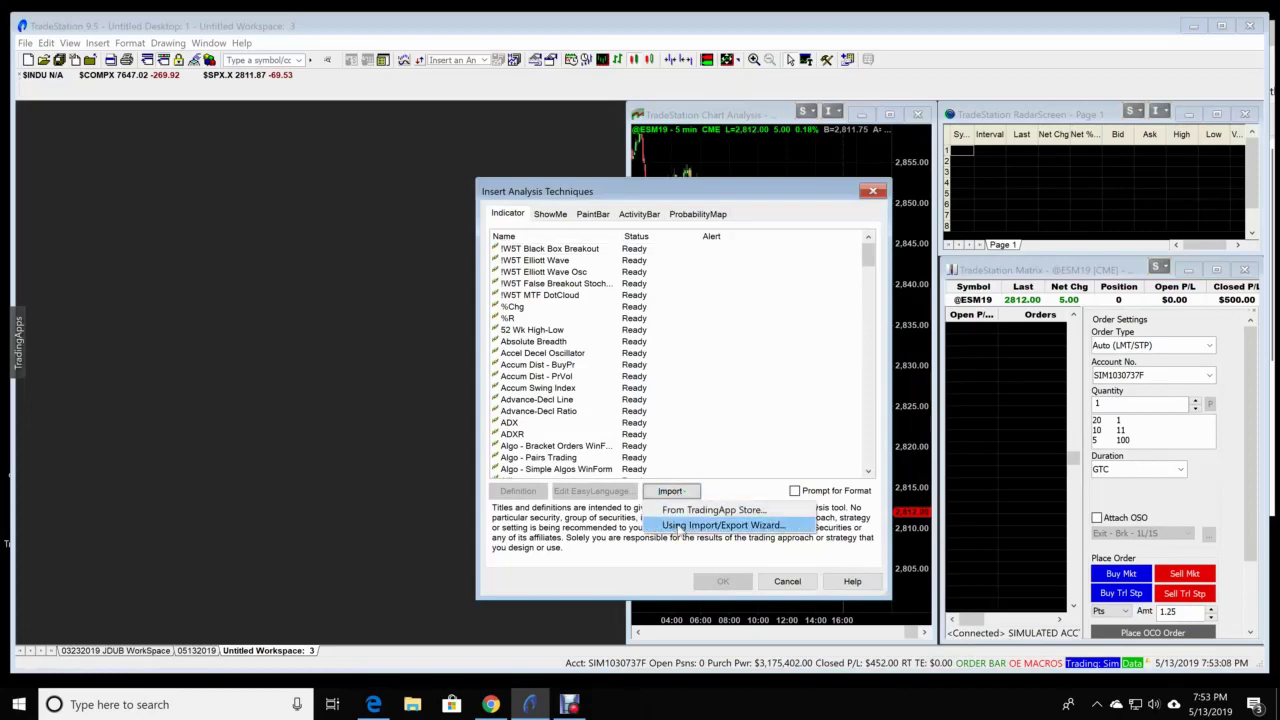
click(678, 527)
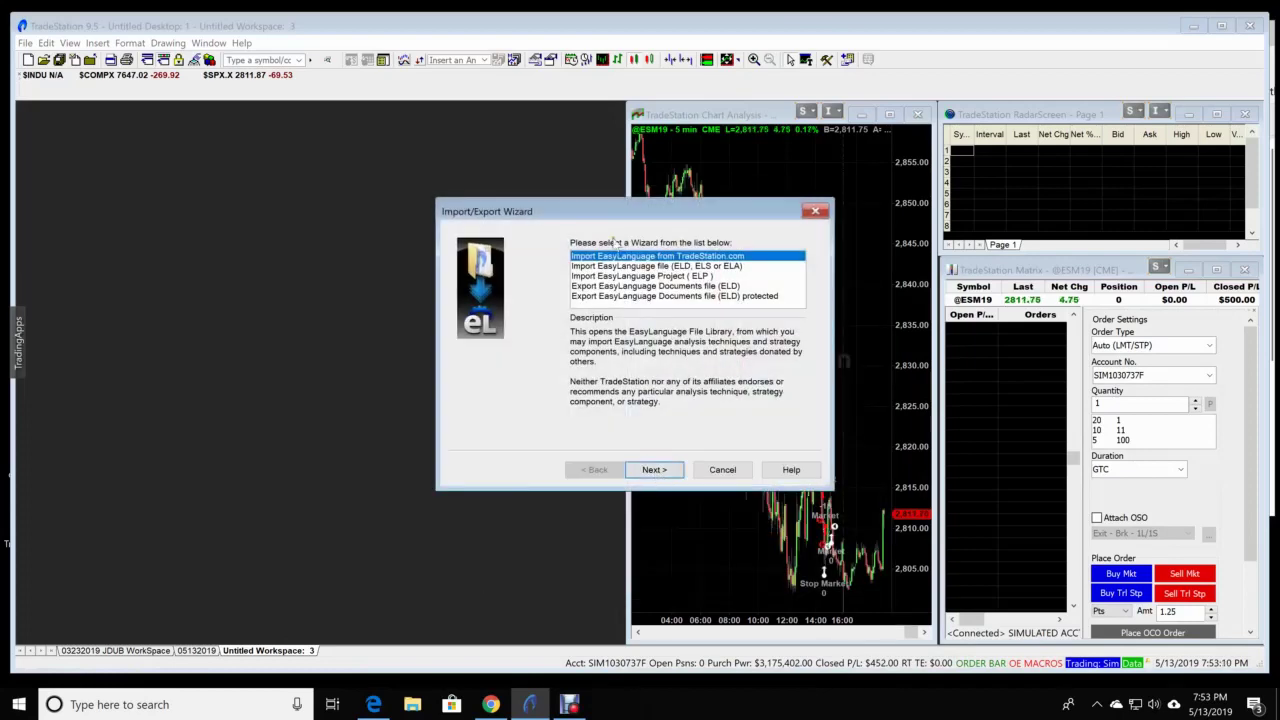
click(610, 268)
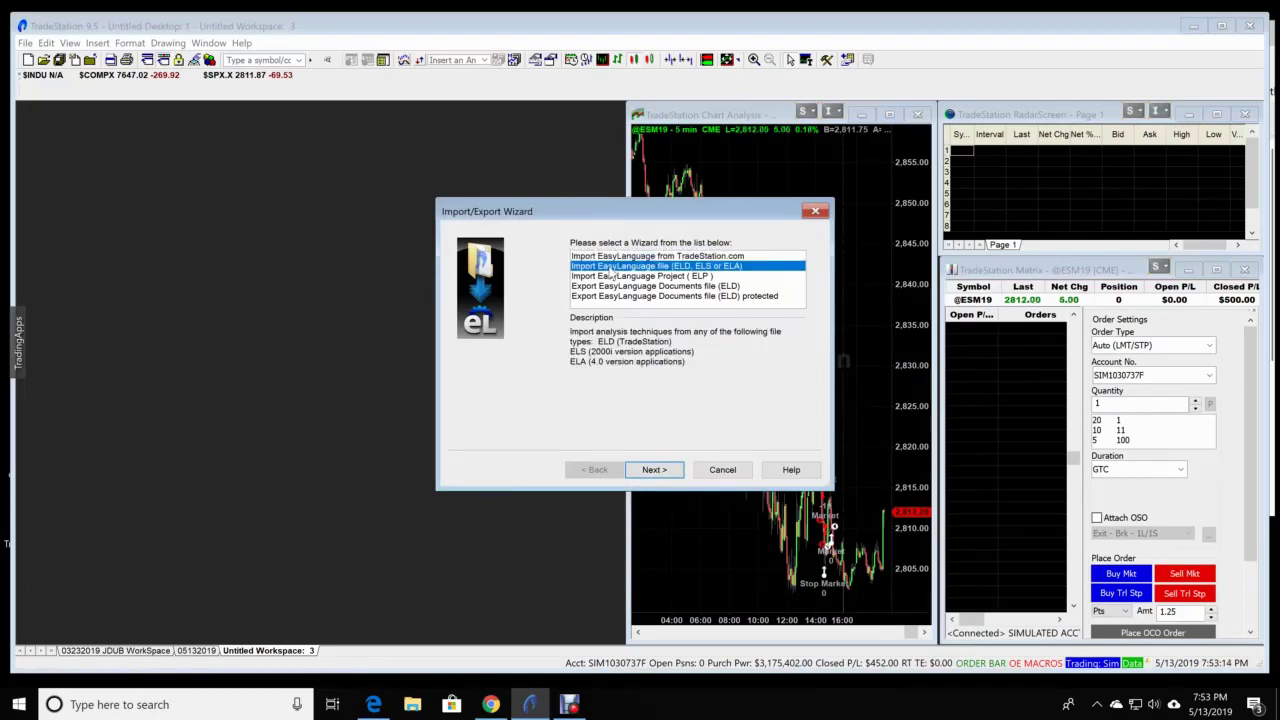
click(650, 472)
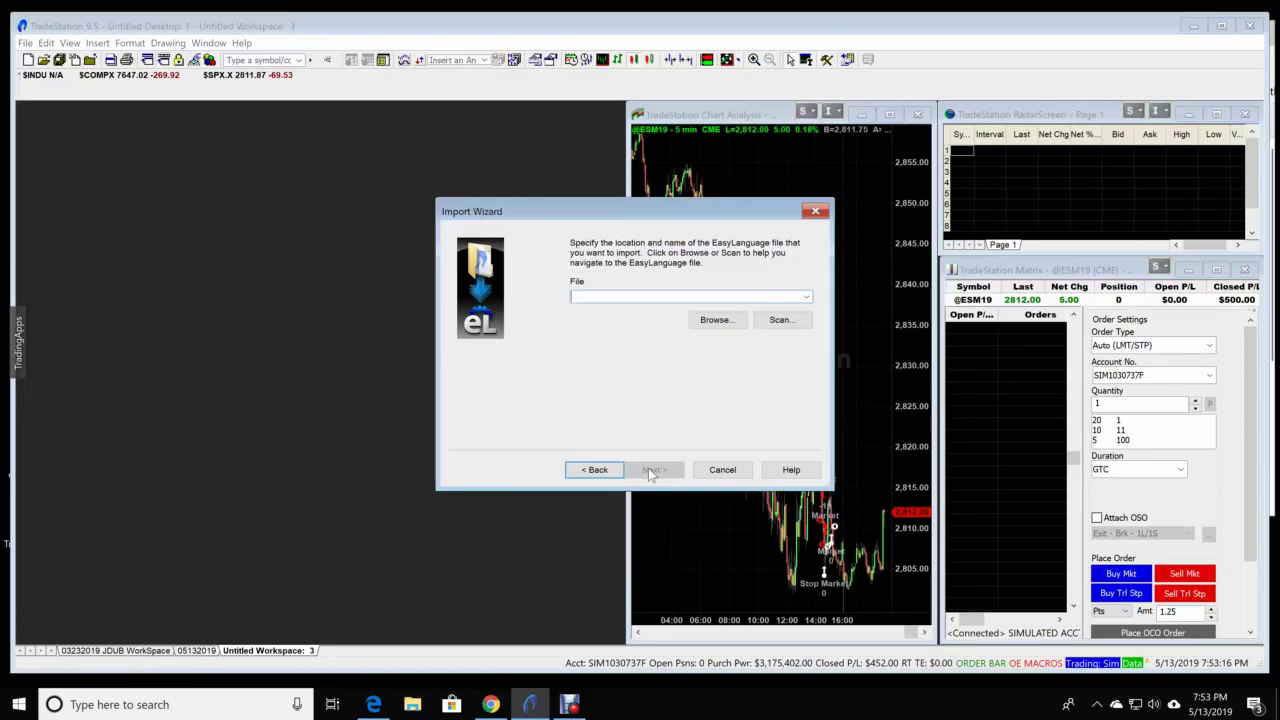
click(712, 320)
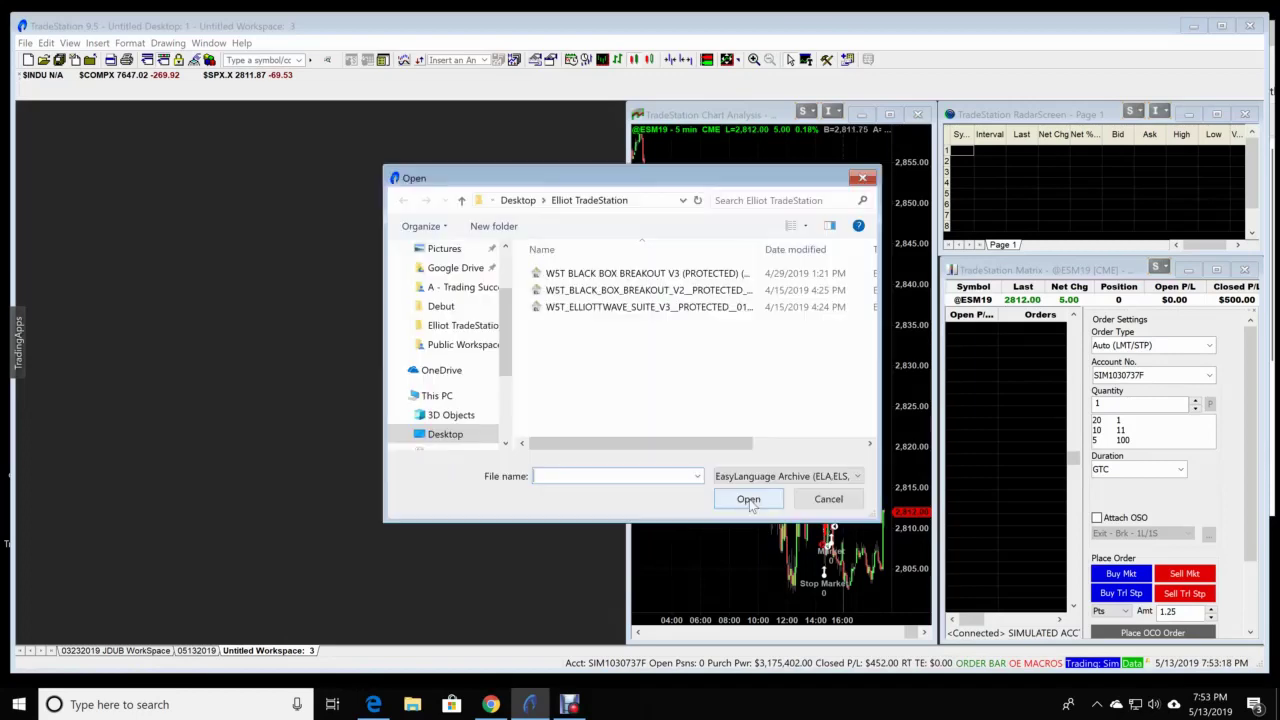
click(631, 276)
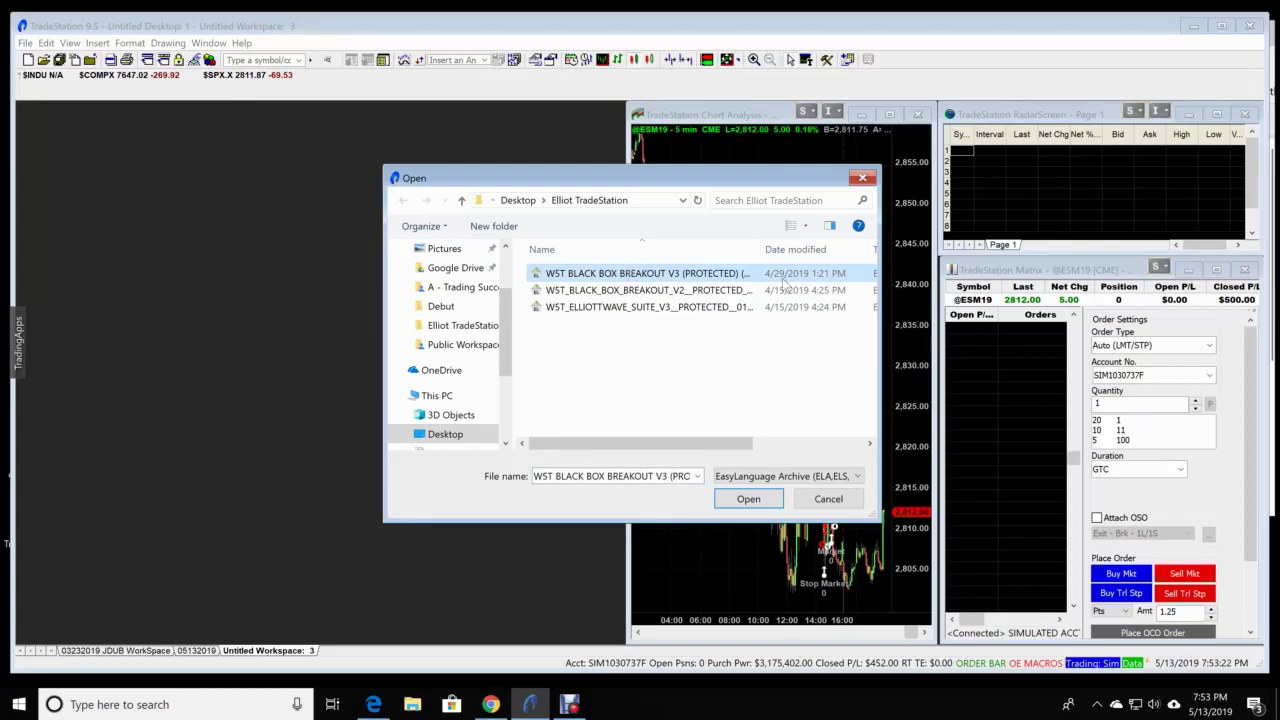
Complete the Black Box Breakout import, replacing all existing functions with Yes to all
click(748, 499)
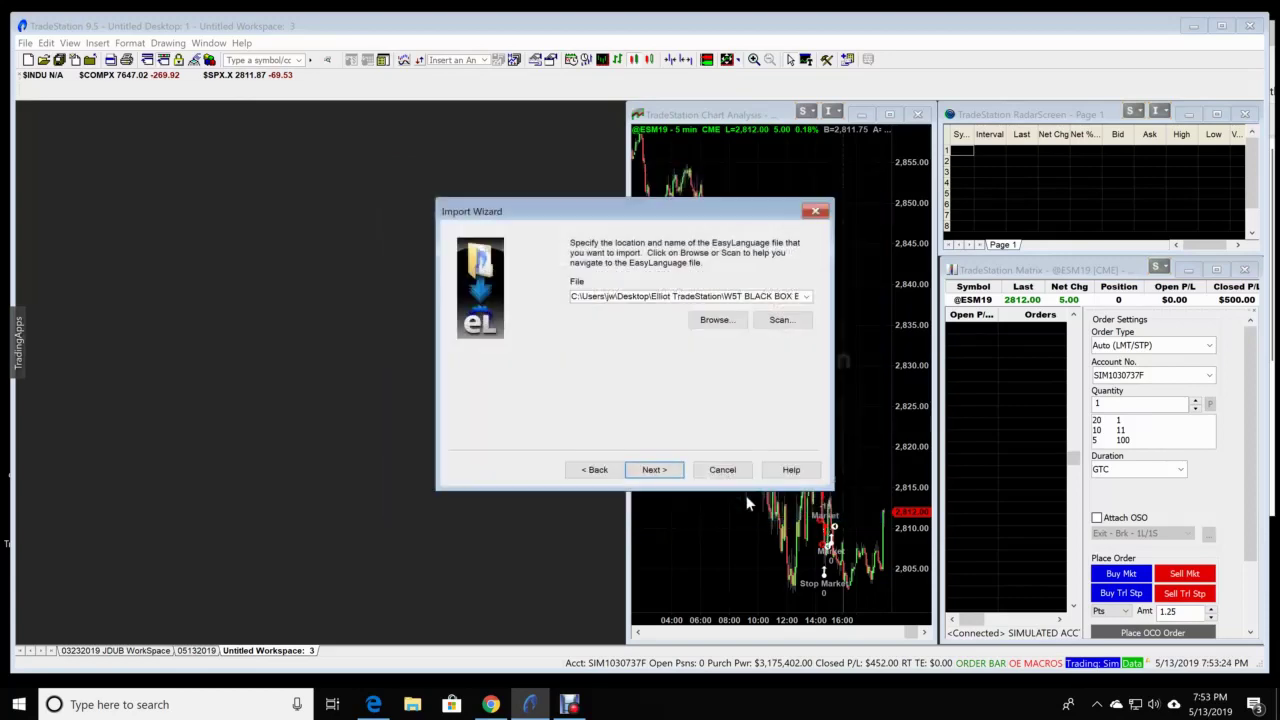
click(655, 471)
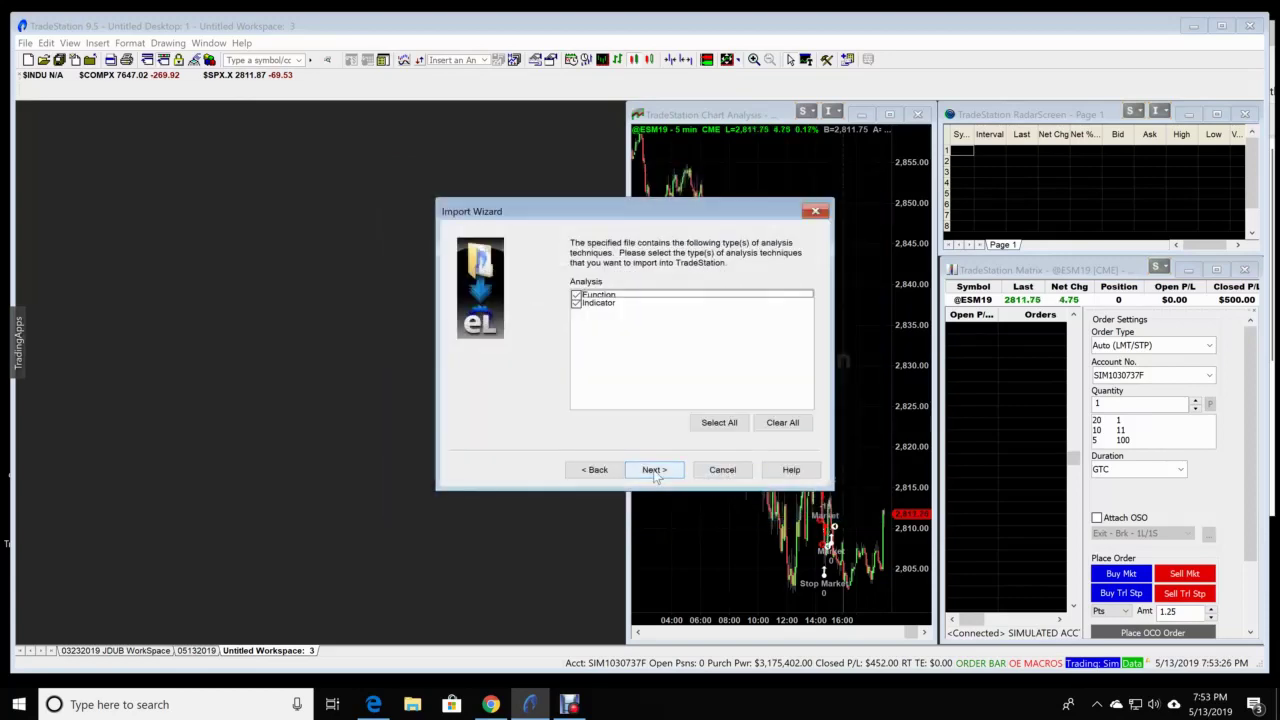
click(655, 471)
click(655, 470)
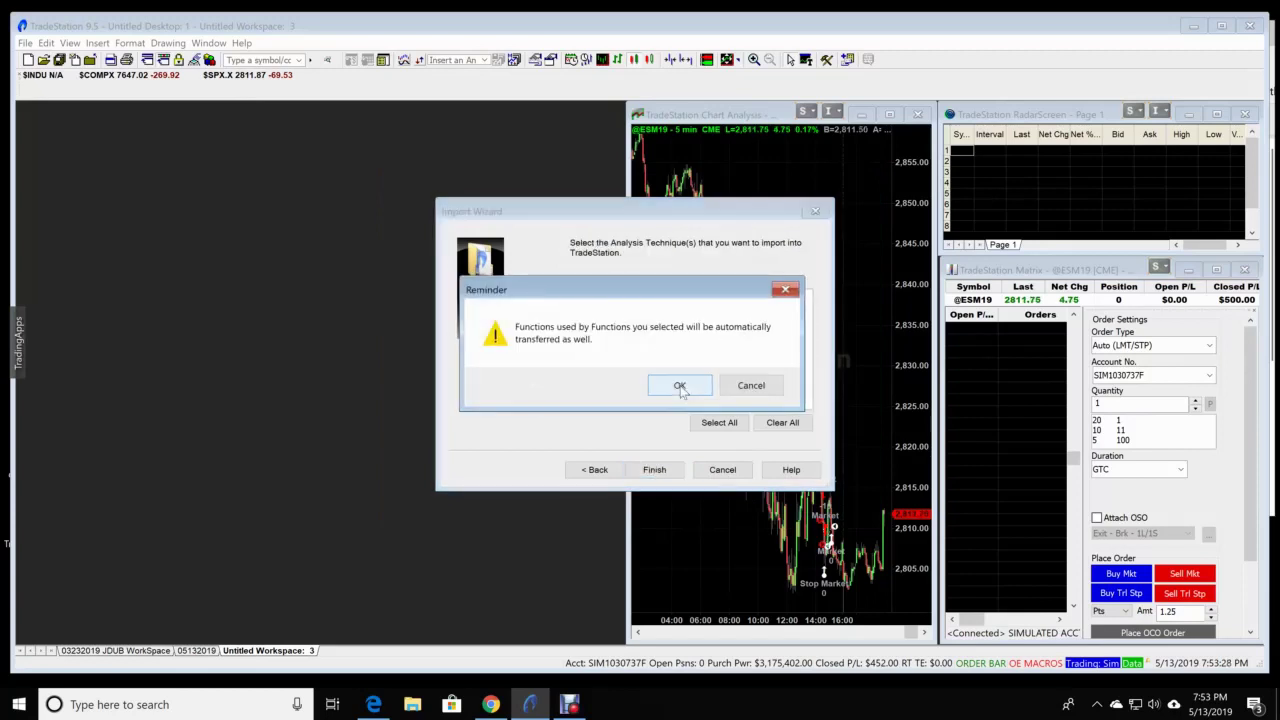
click(680, 386)
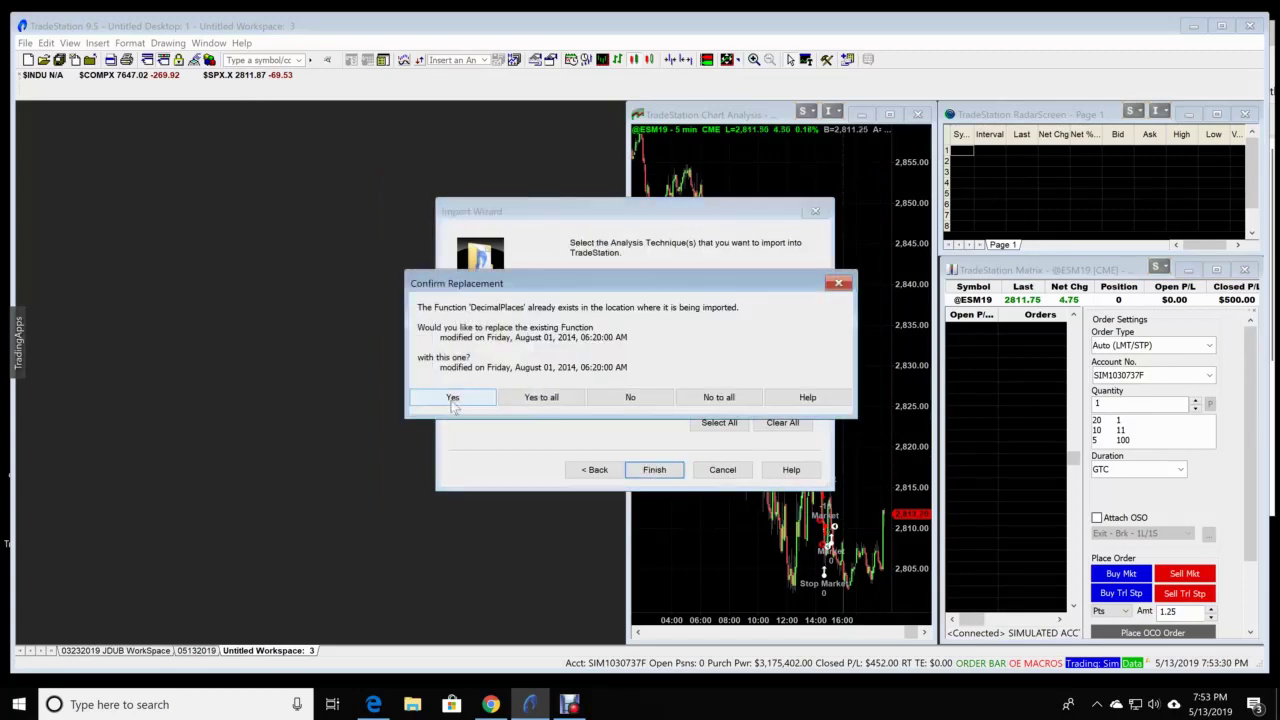
click(541, 398)
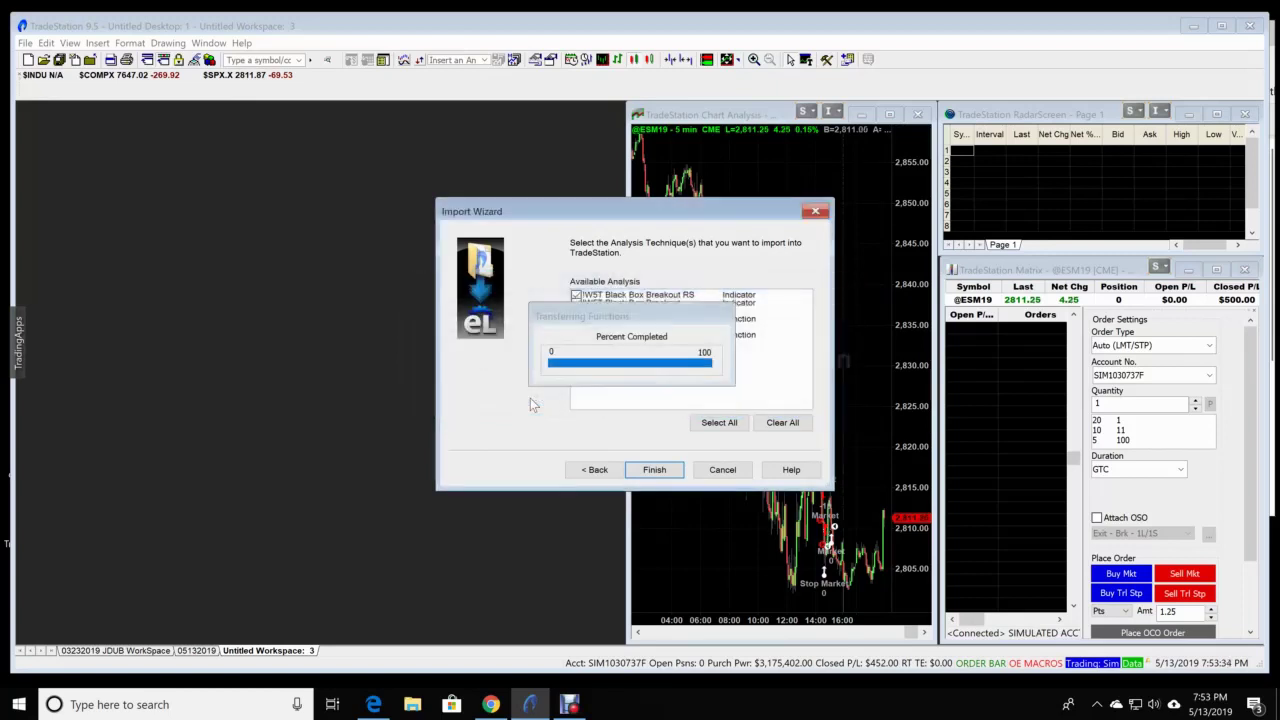
click(671, 386)
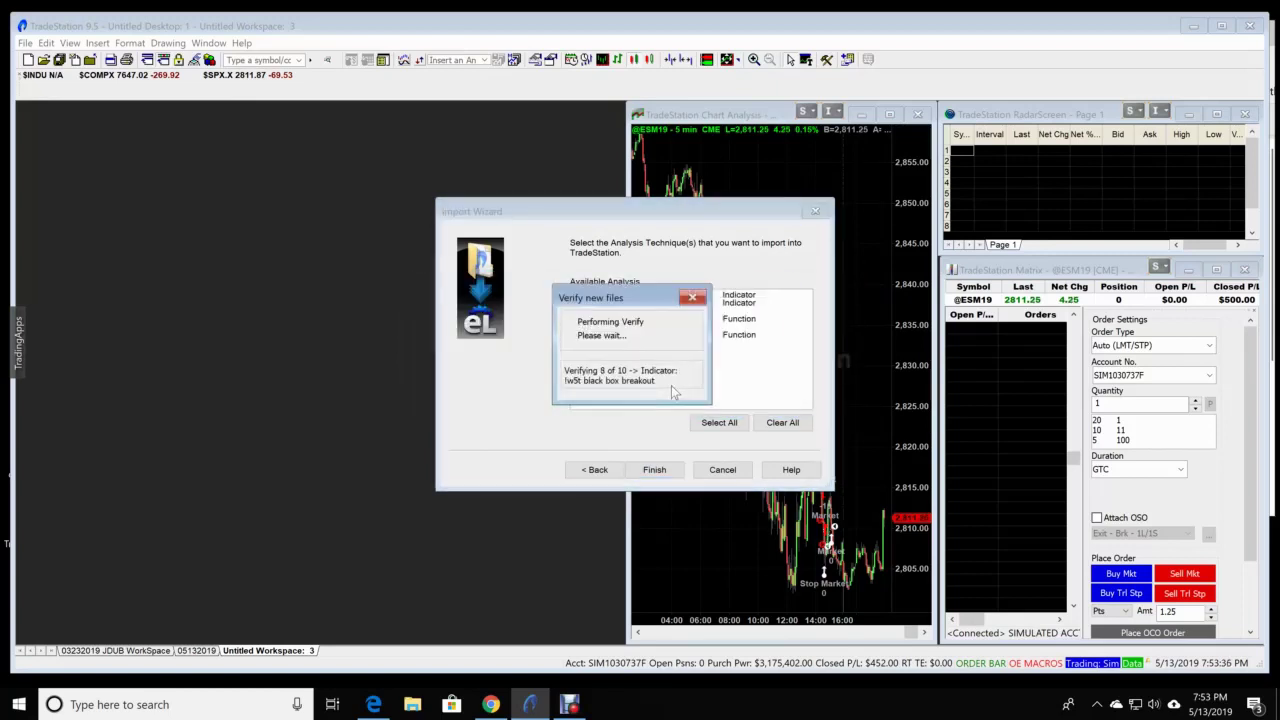
click(737, 385)
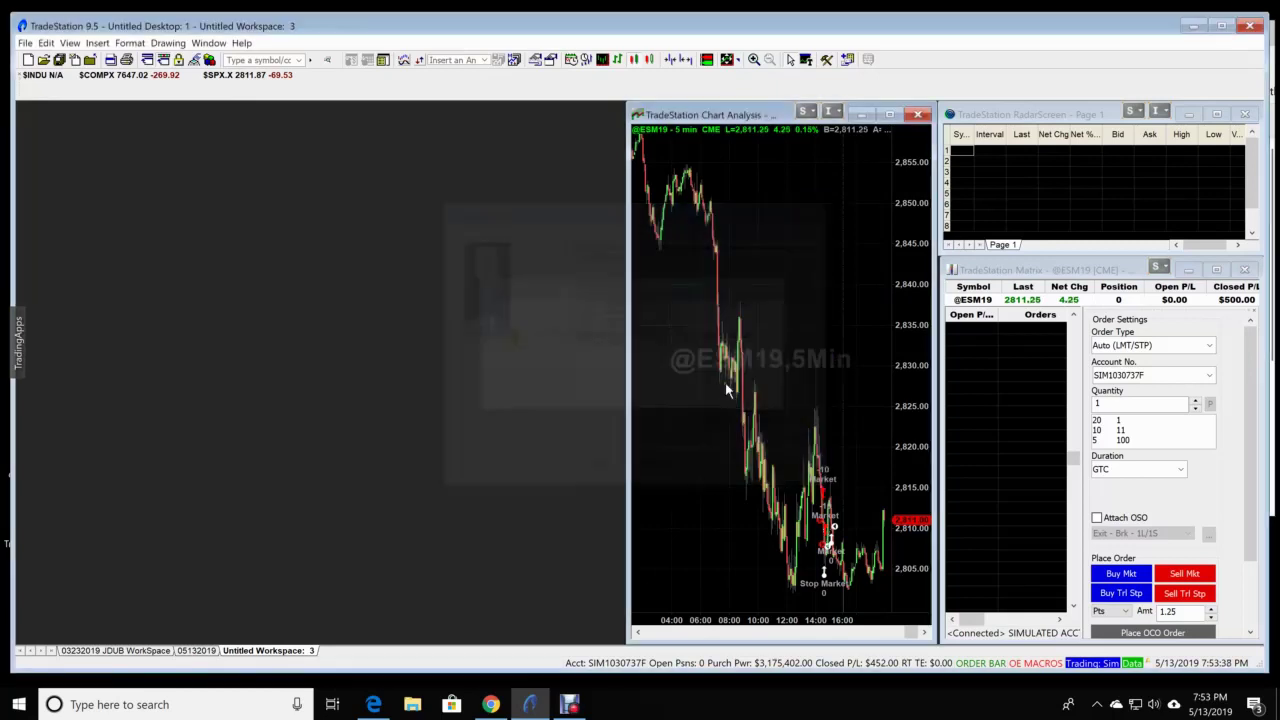
right_click(753, 268)
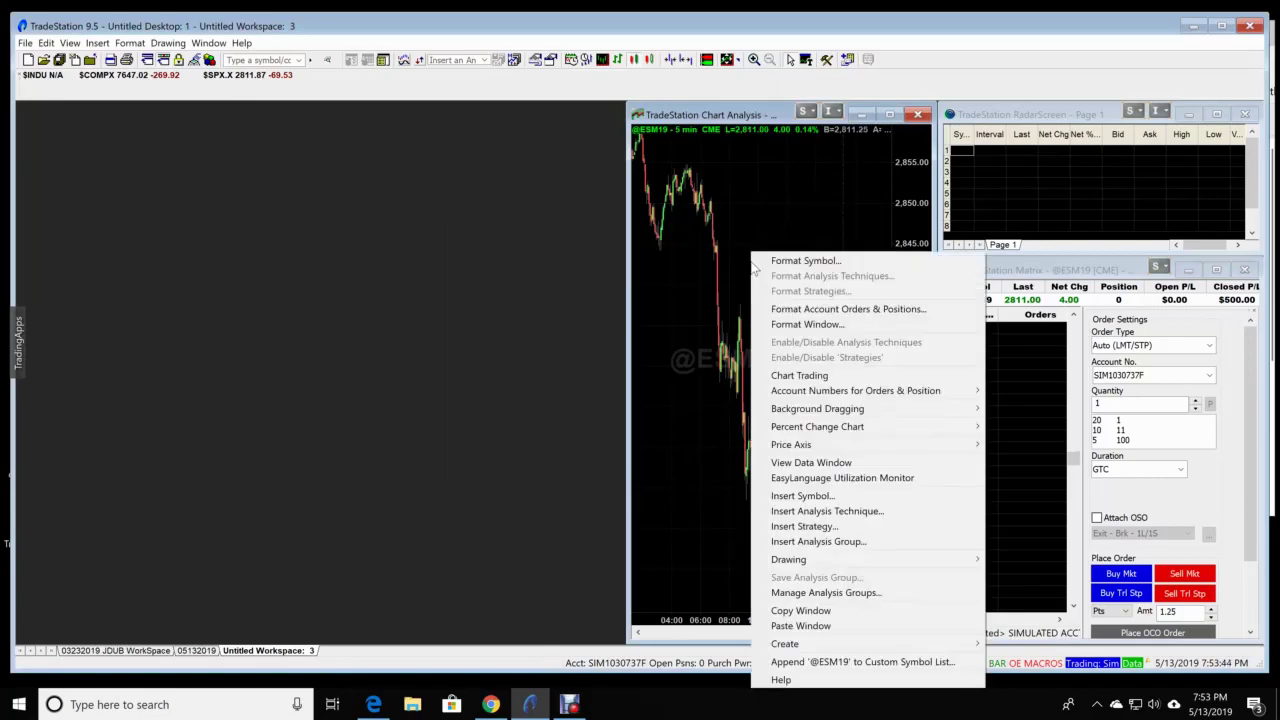
click(798, 513)
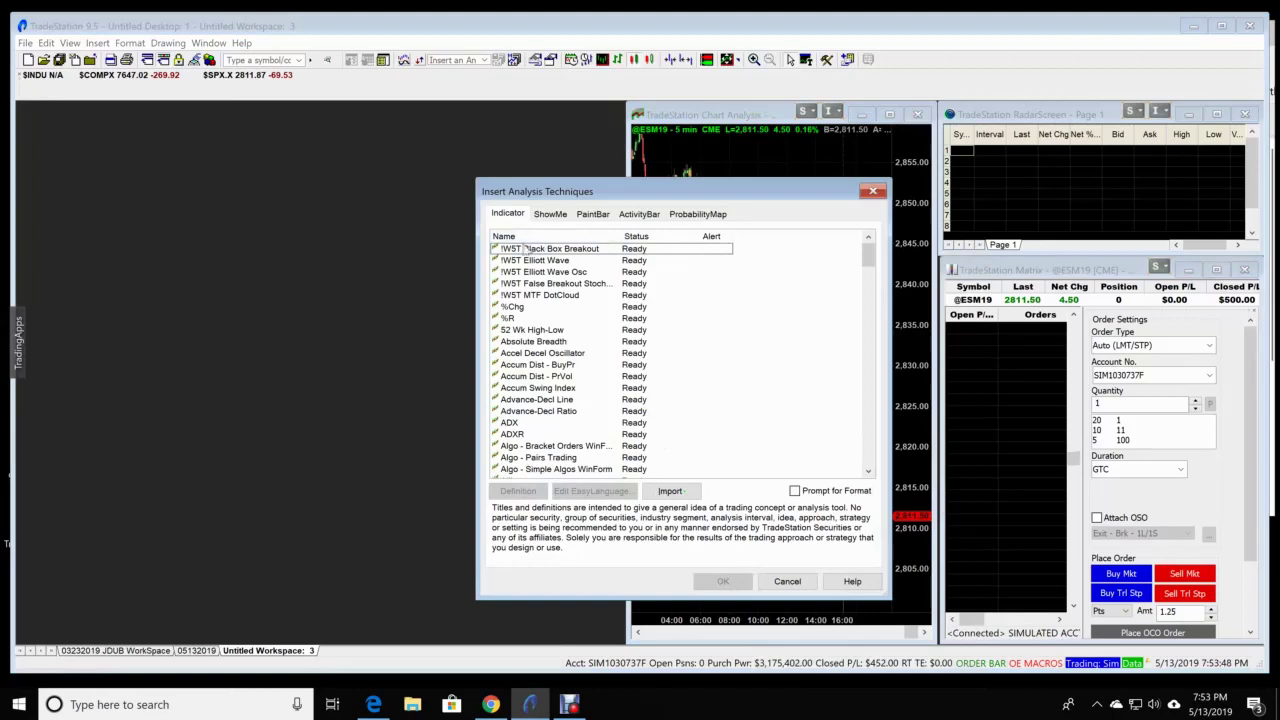
click(525, 250)
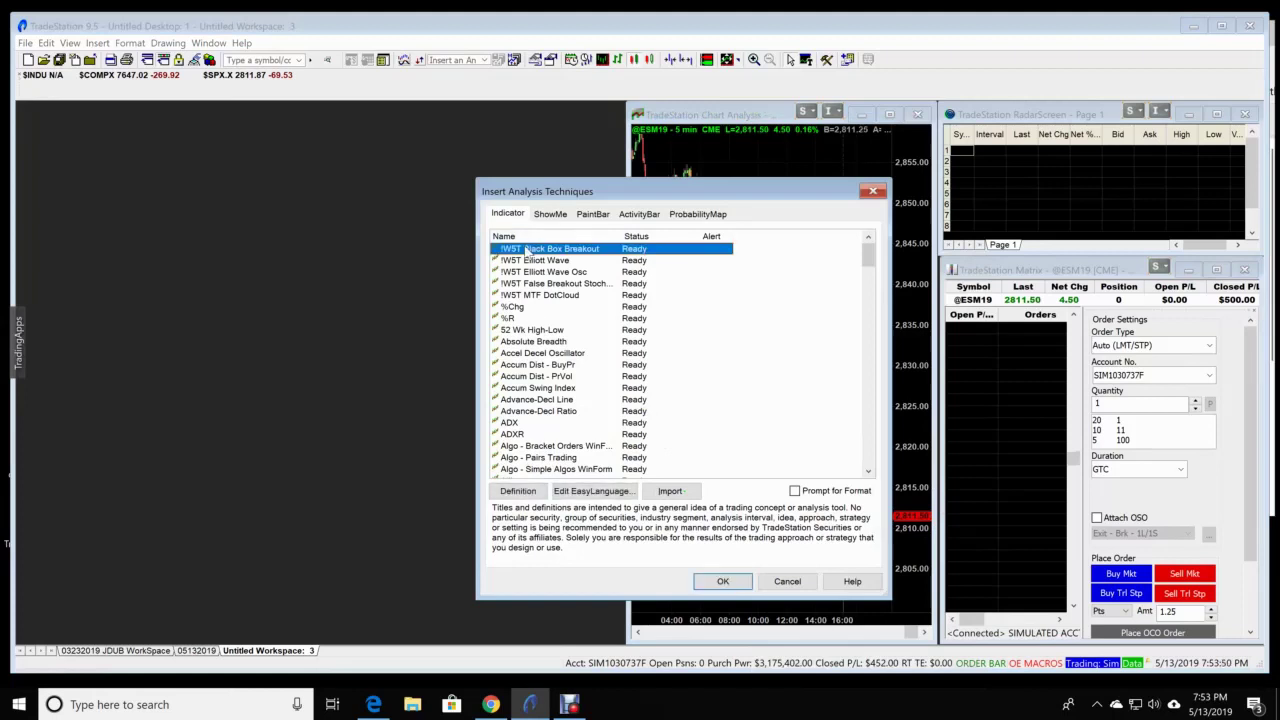
shift+click(519, 299)
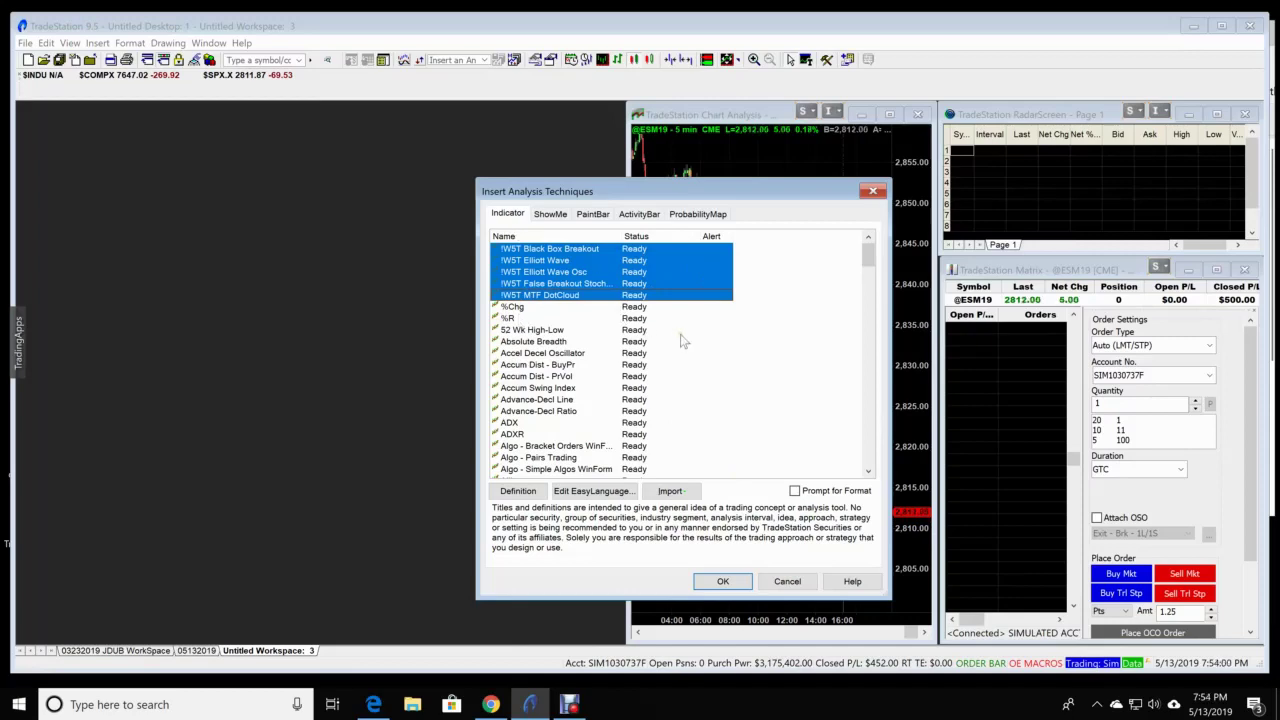
click(726, 582)
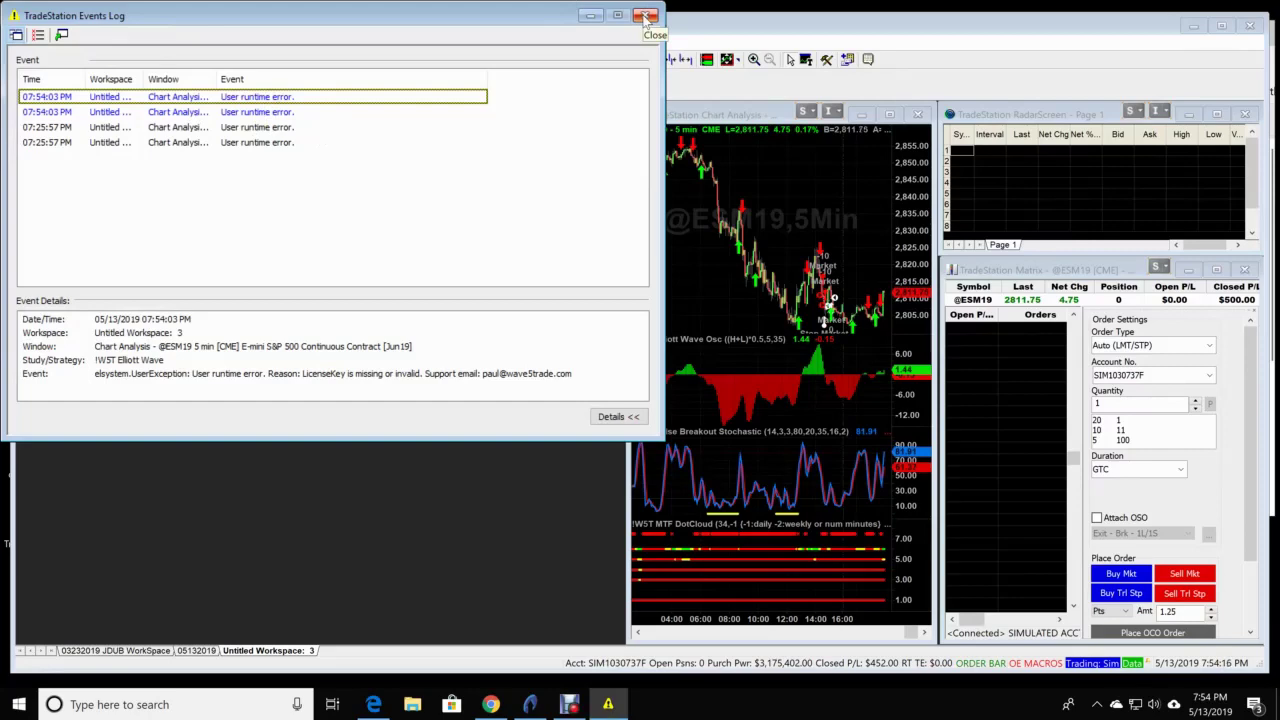
Close the Events Log and switch the !WST Elliott Wave indicator's status to On
click(646, 16)
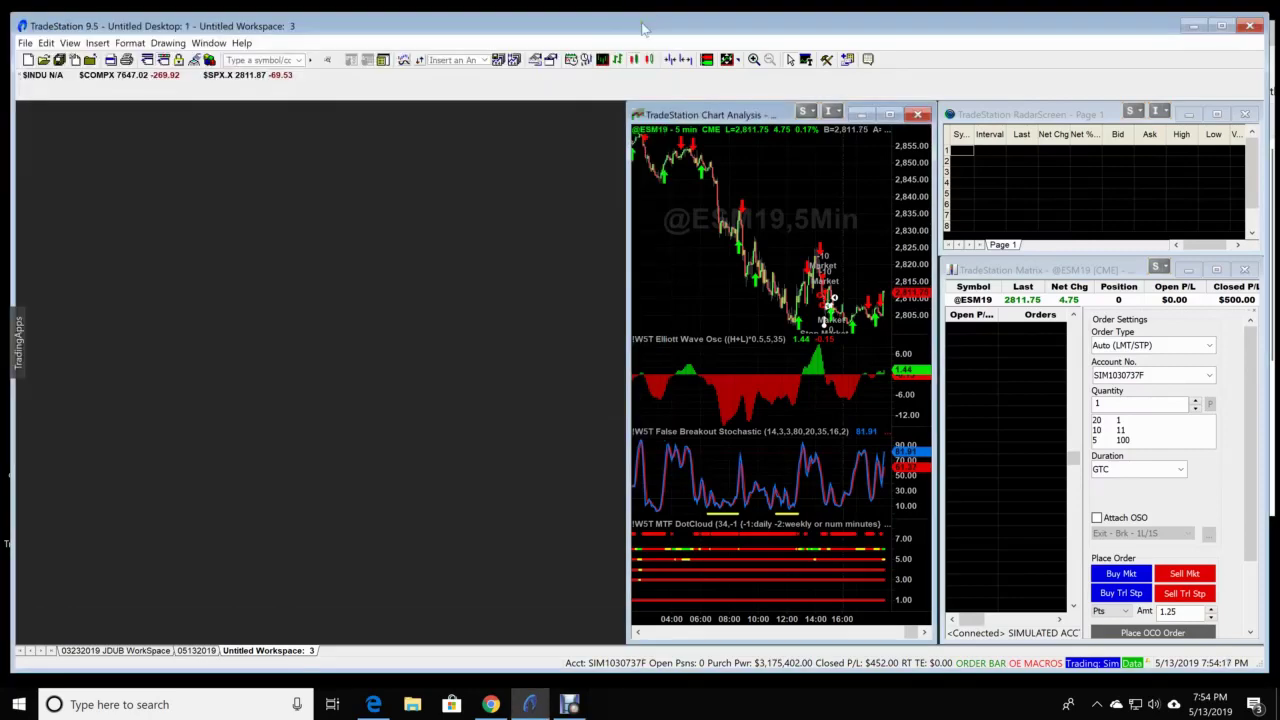
right_click(768, 219)
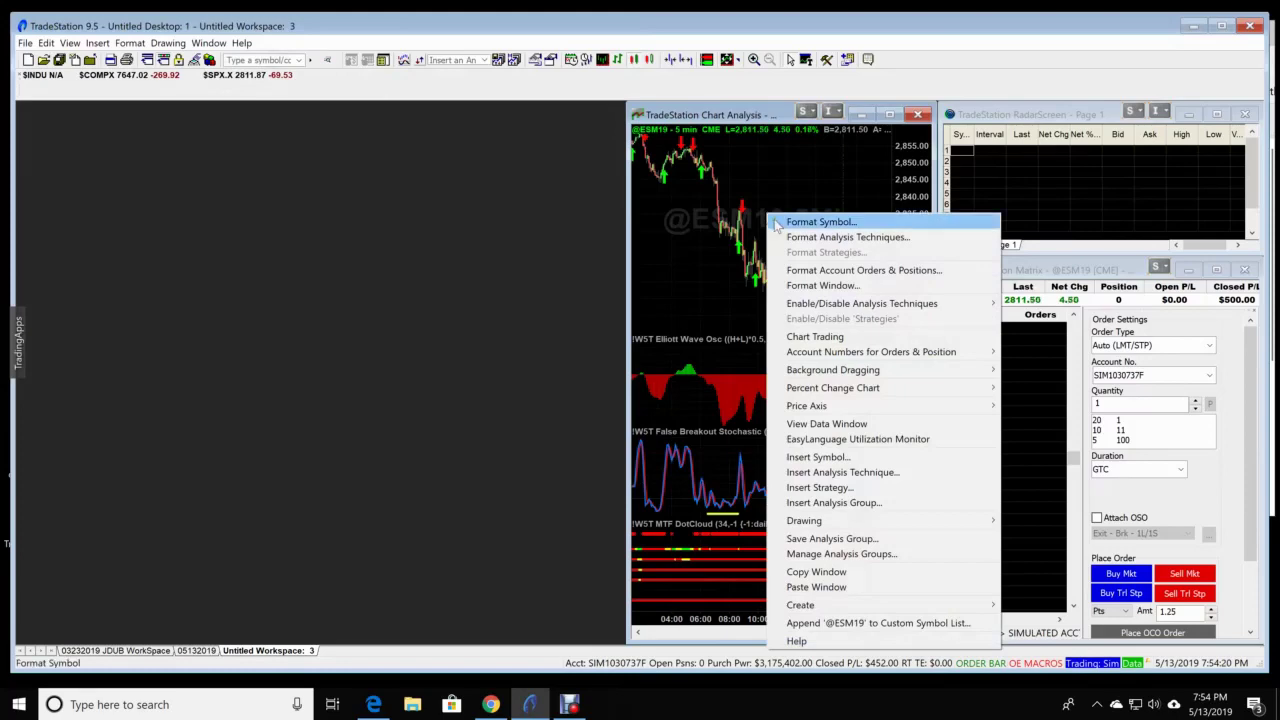
click(848, 237)
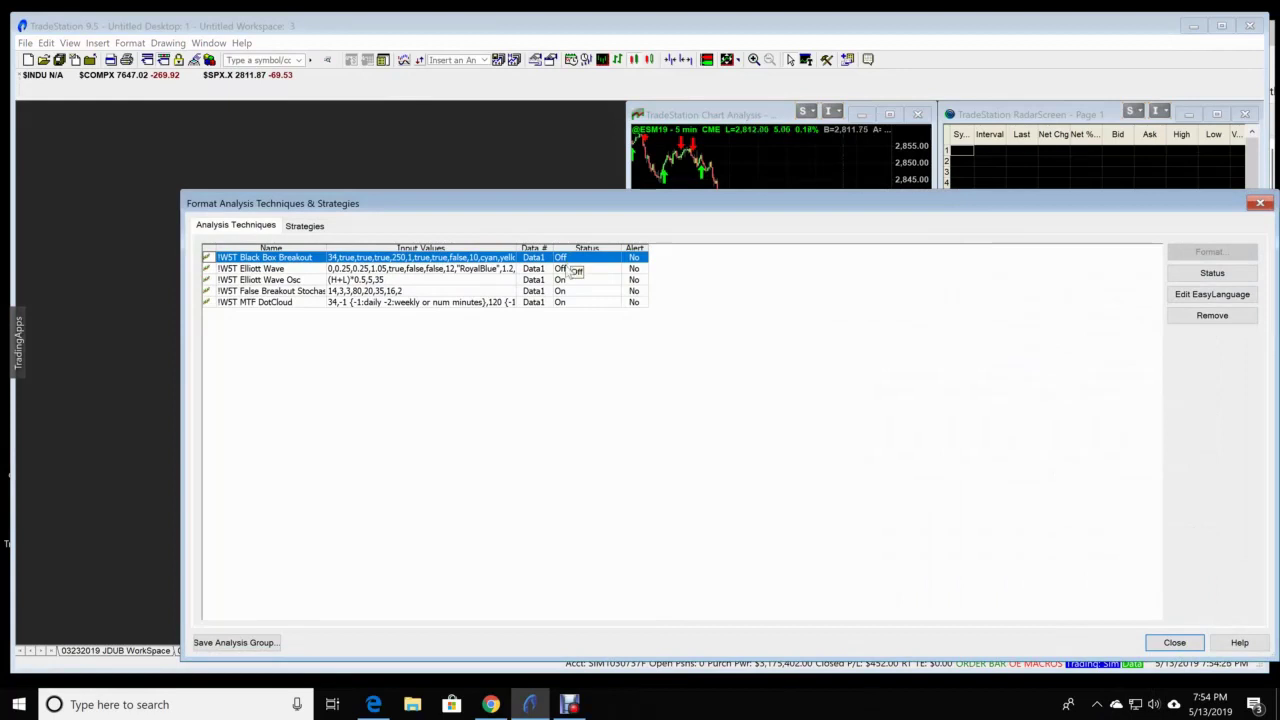
click(572, 272)
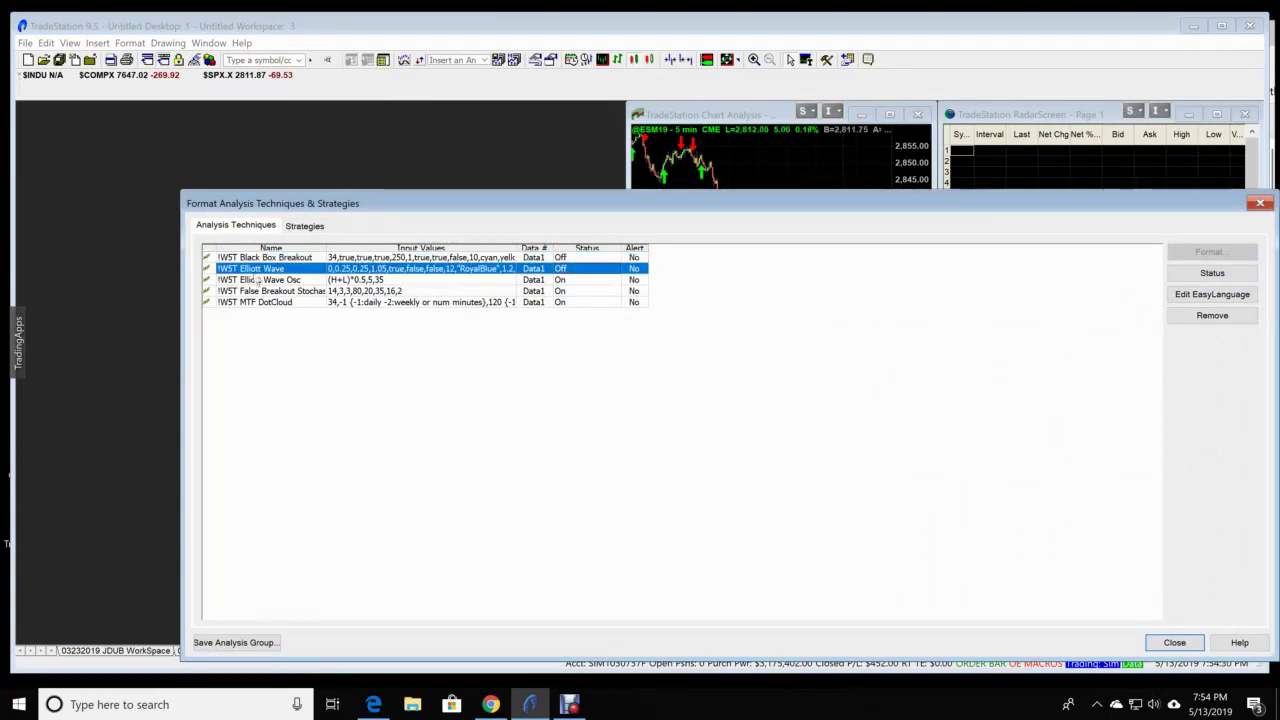
click(1206, 274)
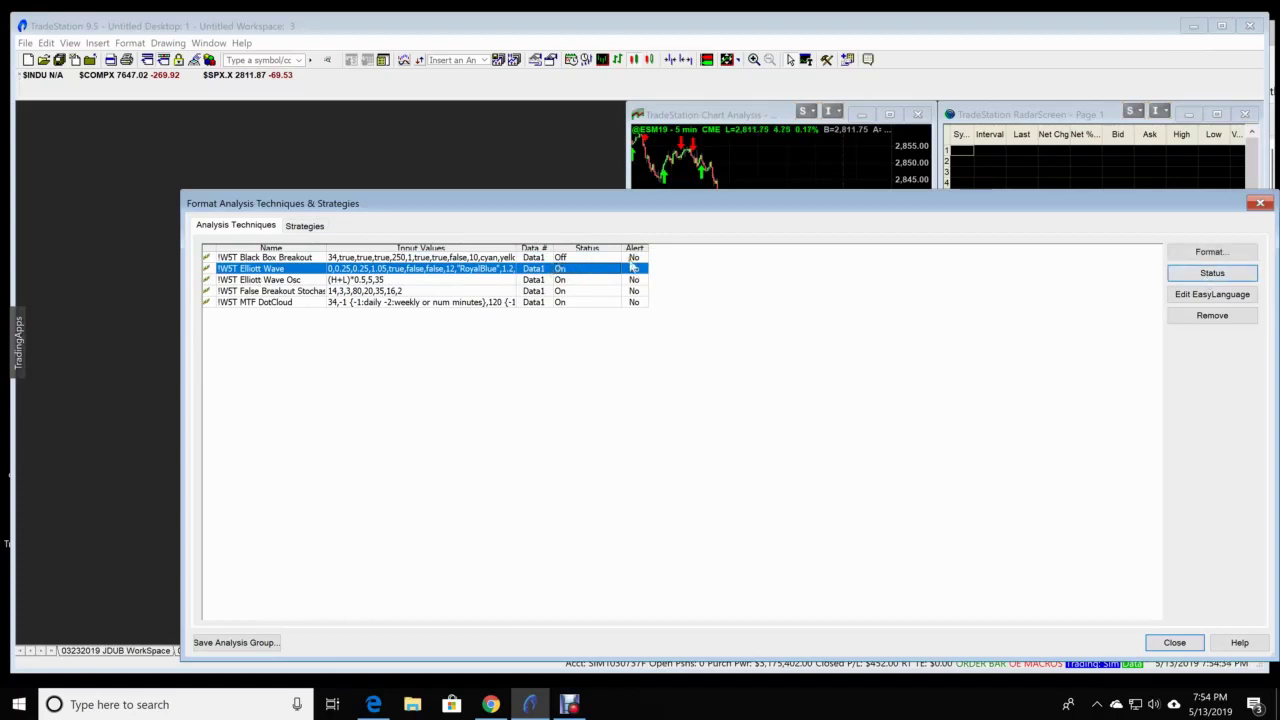
Replace the Elliott Wave LicenseKey input with the new license key and save
click(1209, 252)
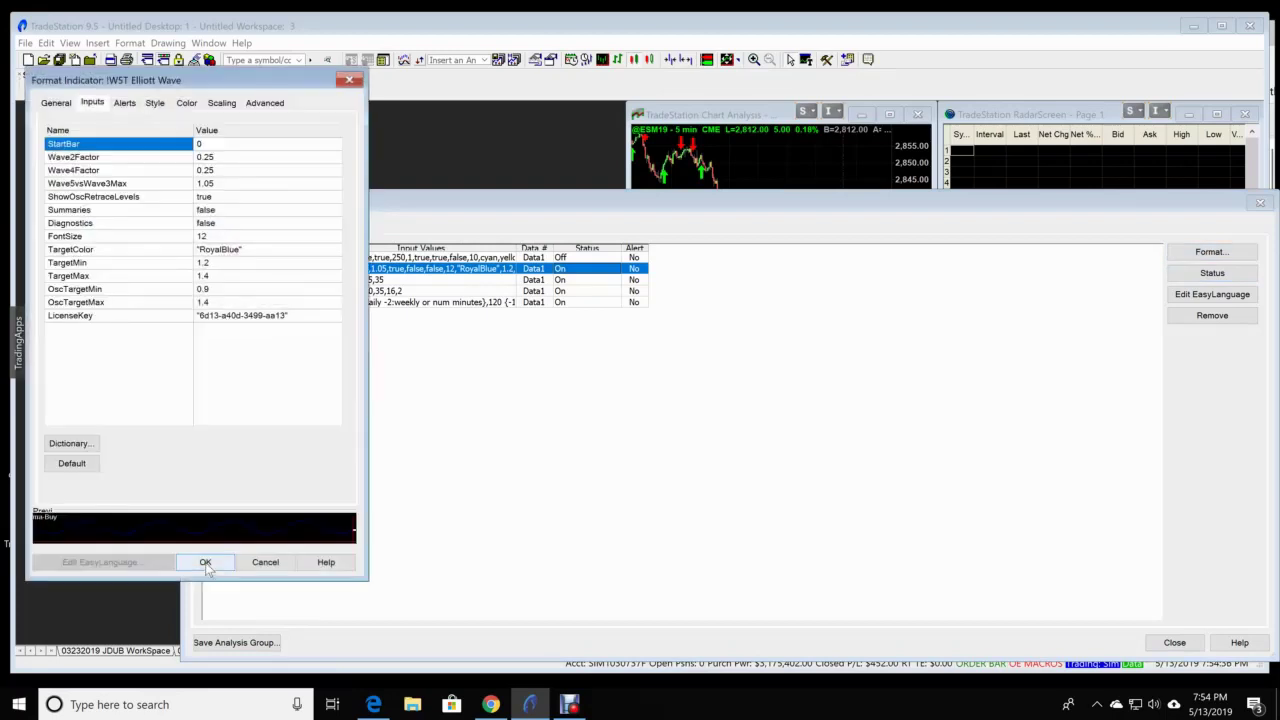
click(285, 317)
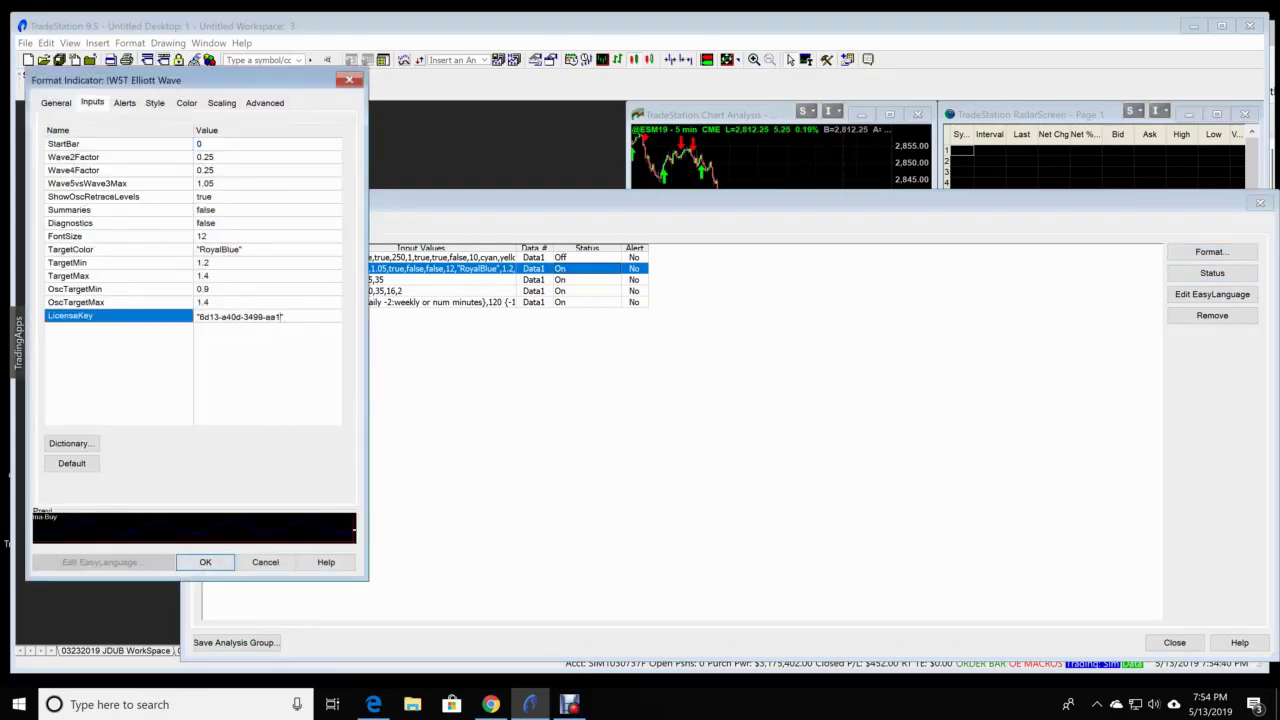
key(BackSpace)
key(BackSpace)
key(BackSpace)
key(BackSpace)
key(BackSpace)
key(BackSpace)
key(BackSpace)
key(BackSpace)
key(BackSpace)
key(BackSpace)
key(BackSpace)
key(BackSpace)
key(BackSpace)
key(BackSpace)
key(BackSpace)
key(BackSpace)
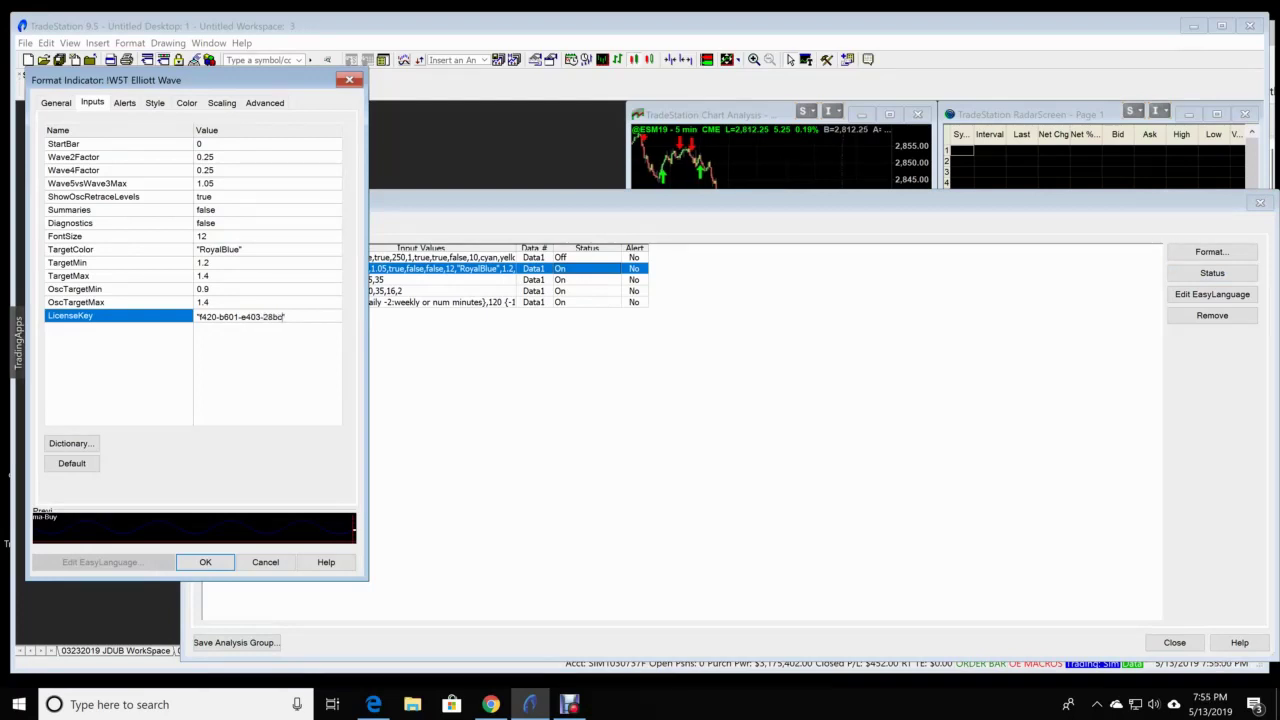
click(200, 561)
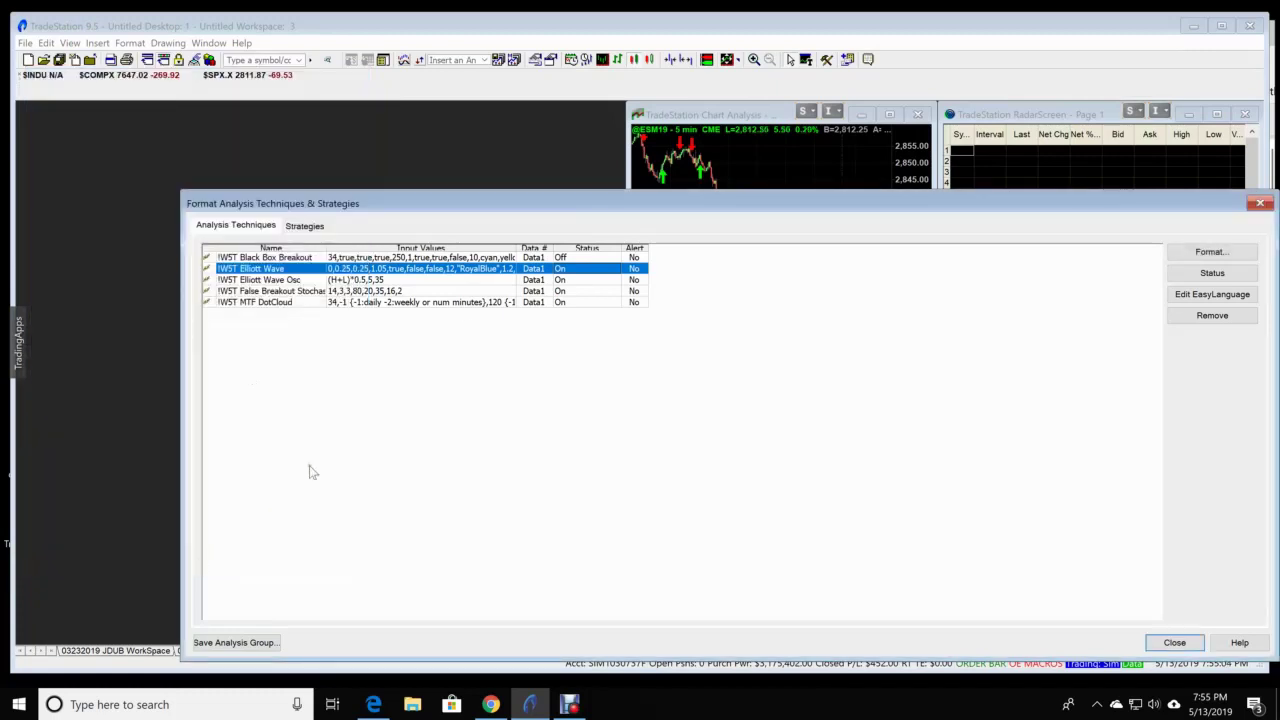
Set the !WST Black Box Breakout indicator's status to On
click(429, 258)
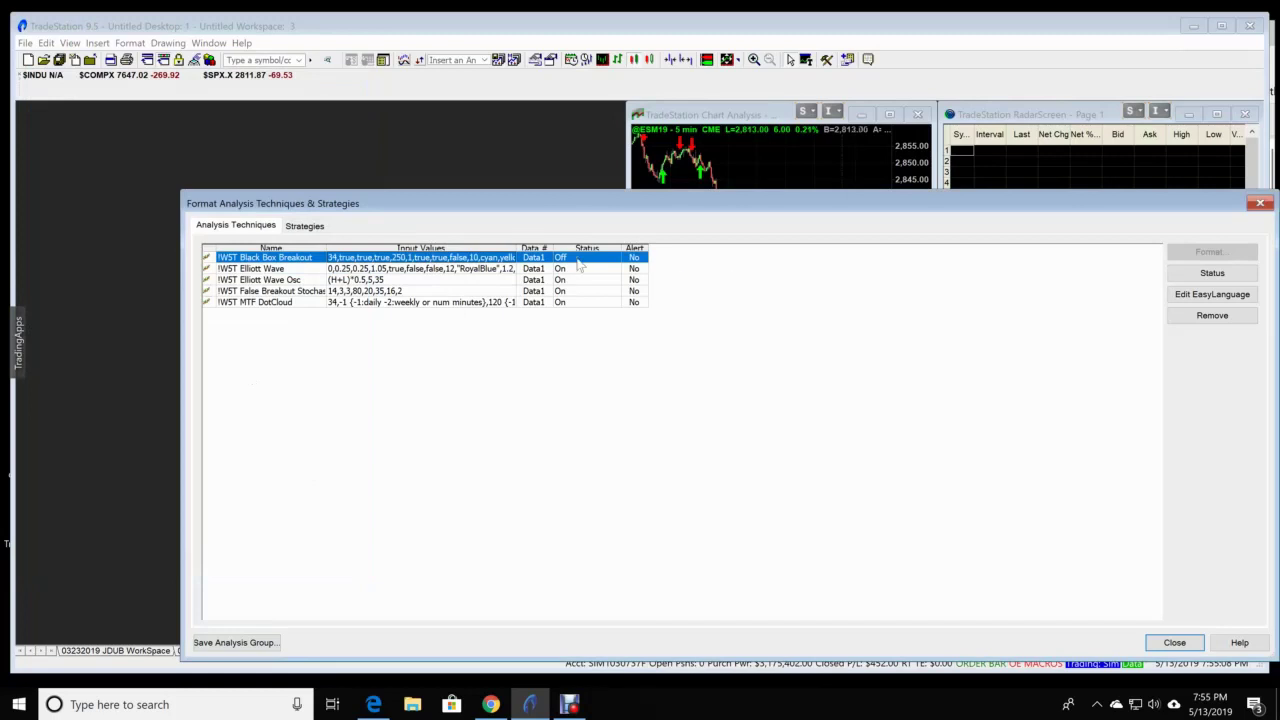
click(1210, 277)
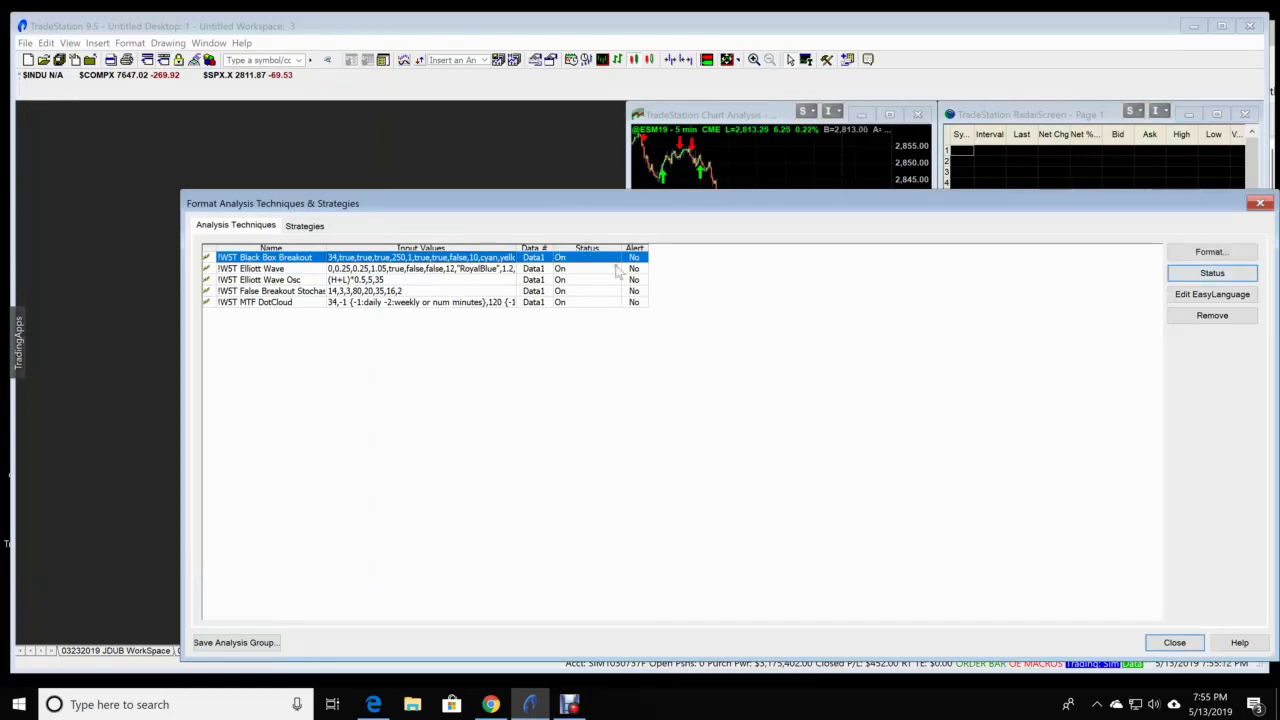
click(1212, 275)
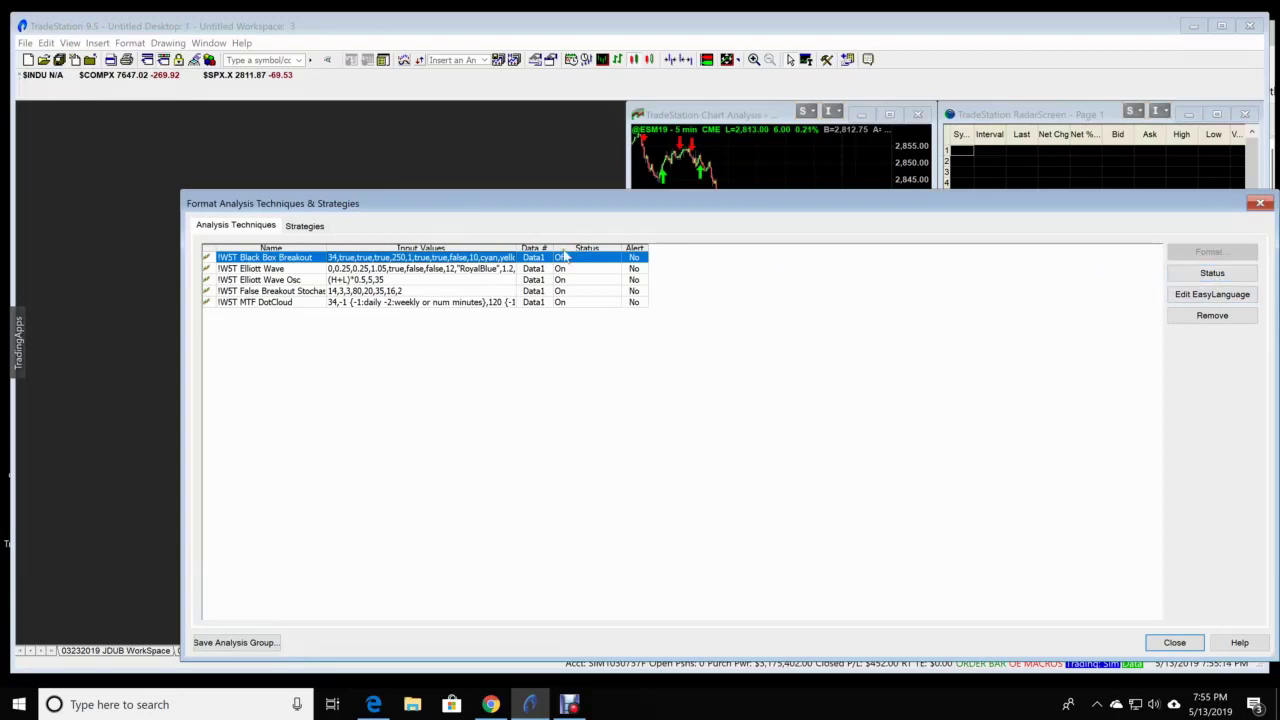
click(1211, 276)
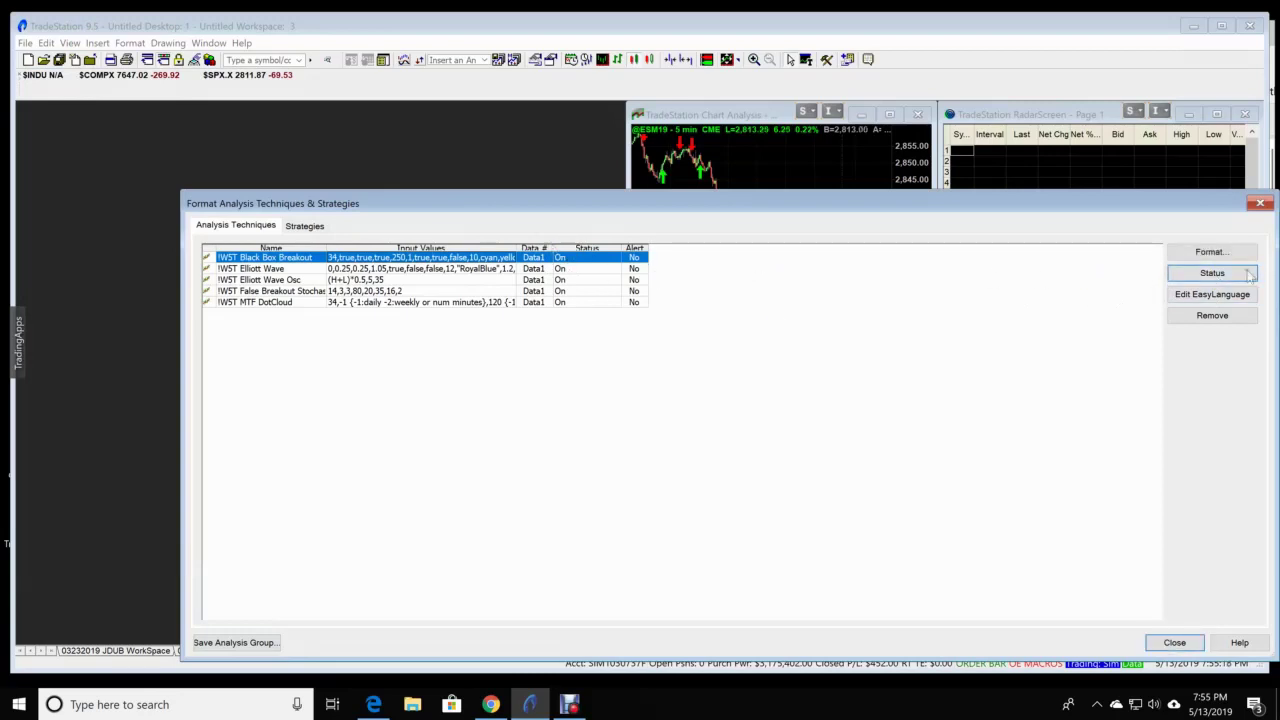
Replace the Black Box Breakout LicenseKey input with the new license key
click(1211, 251)
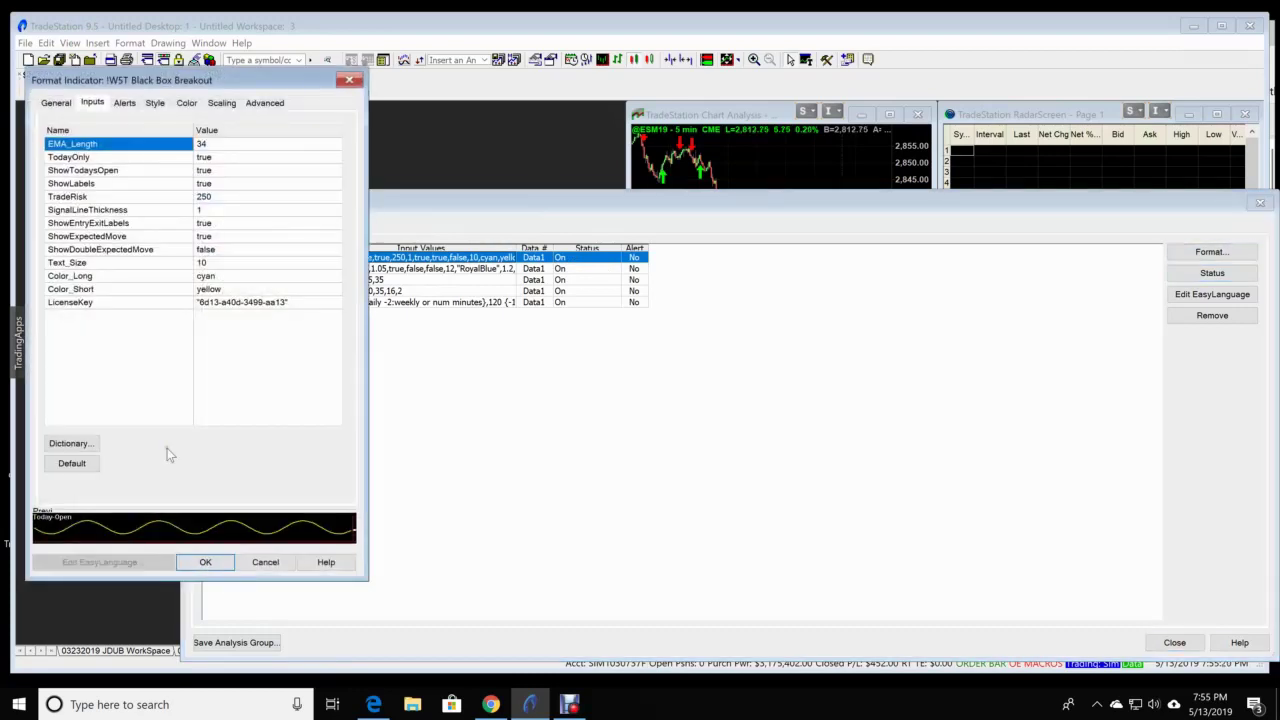
click(284, 307)
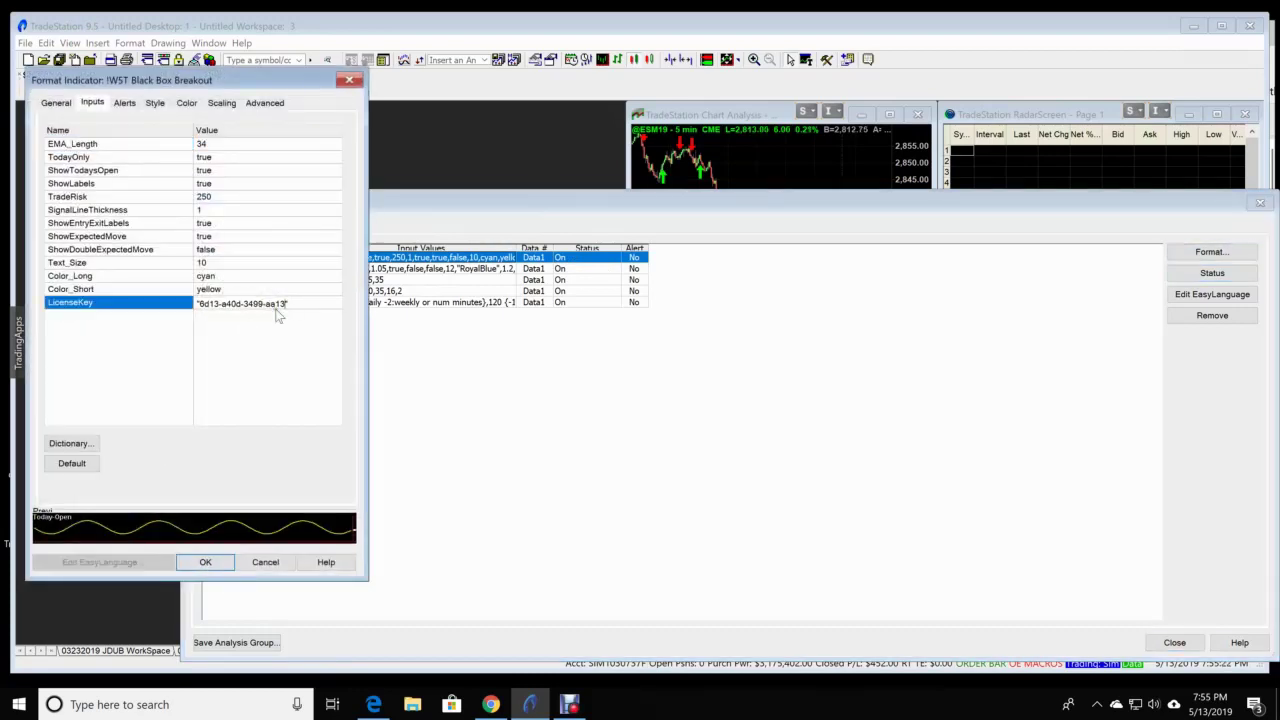
key(BackSpace)
key(BackSpace)
key(BackSpace)
key(BackSpace)
key(BackSpace)
key(BackSpace)
key(BackSpace)
key(BackSpace)
key(BackSpace)
key(BackSpace)
key(BackSpace)
key(BackSpace)
key(BackSpace)
key(BackSpace)
key(BackSpace)
click(206, 562)
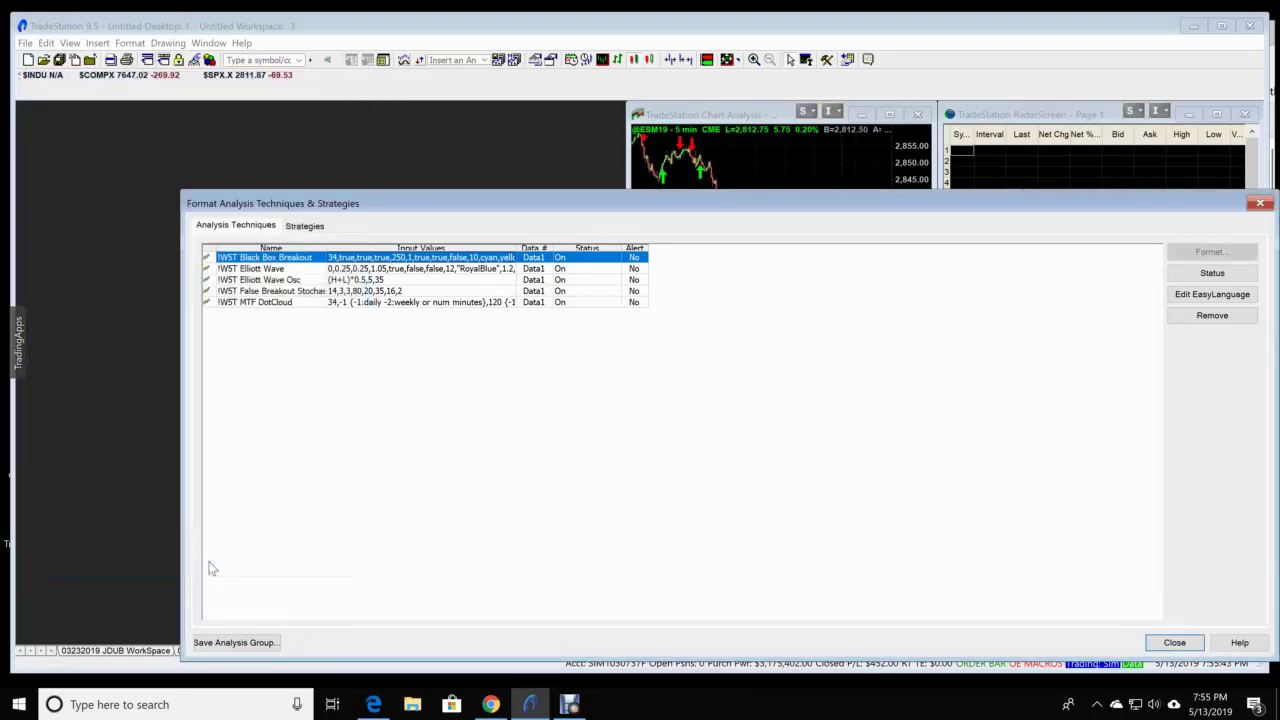
Close the settings window, widen the chart window on both sides and zoom in
click(1152, 642)
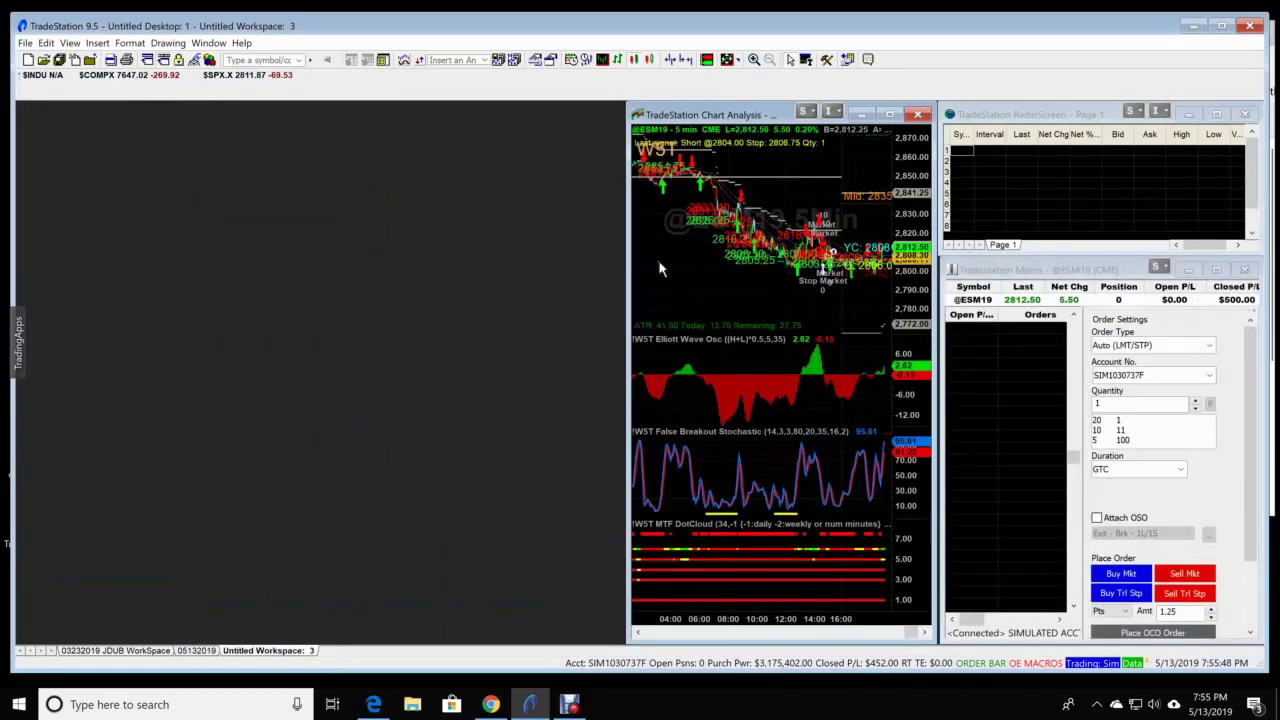
drag(628, 263, 390, 230)
drag(891, 600, 933, 600)
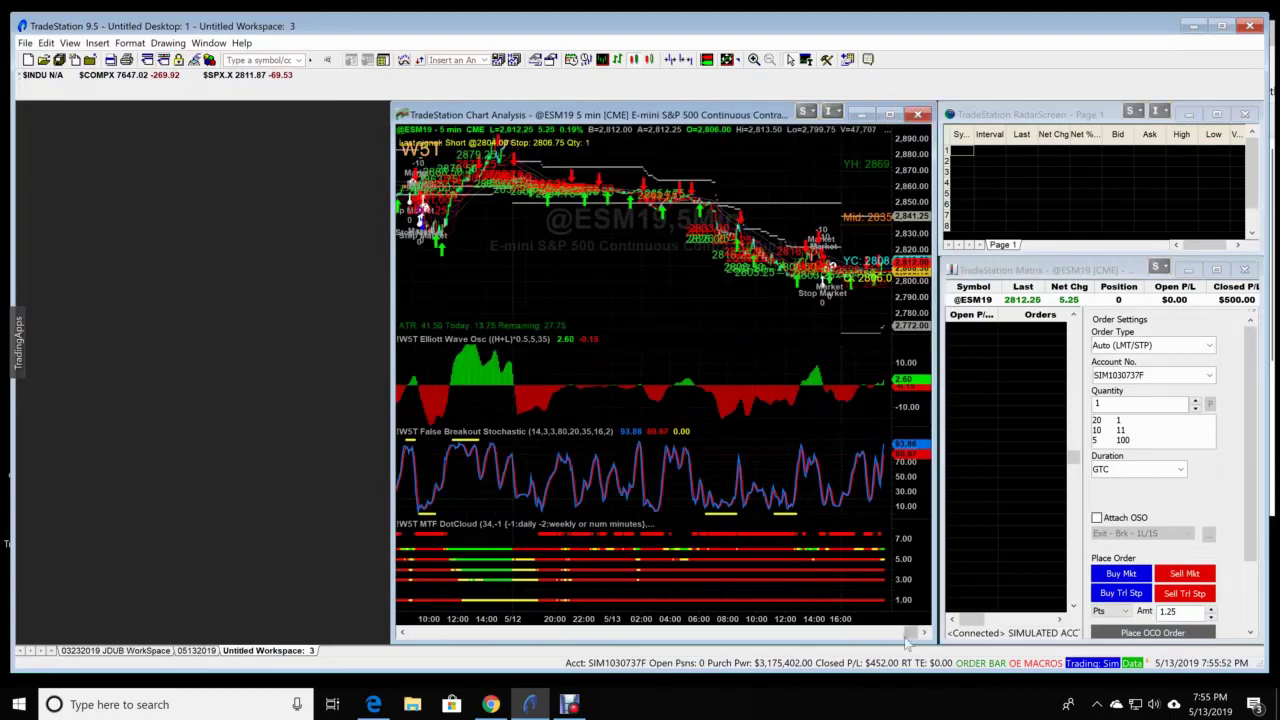
scroll(903, 583, up, 5)
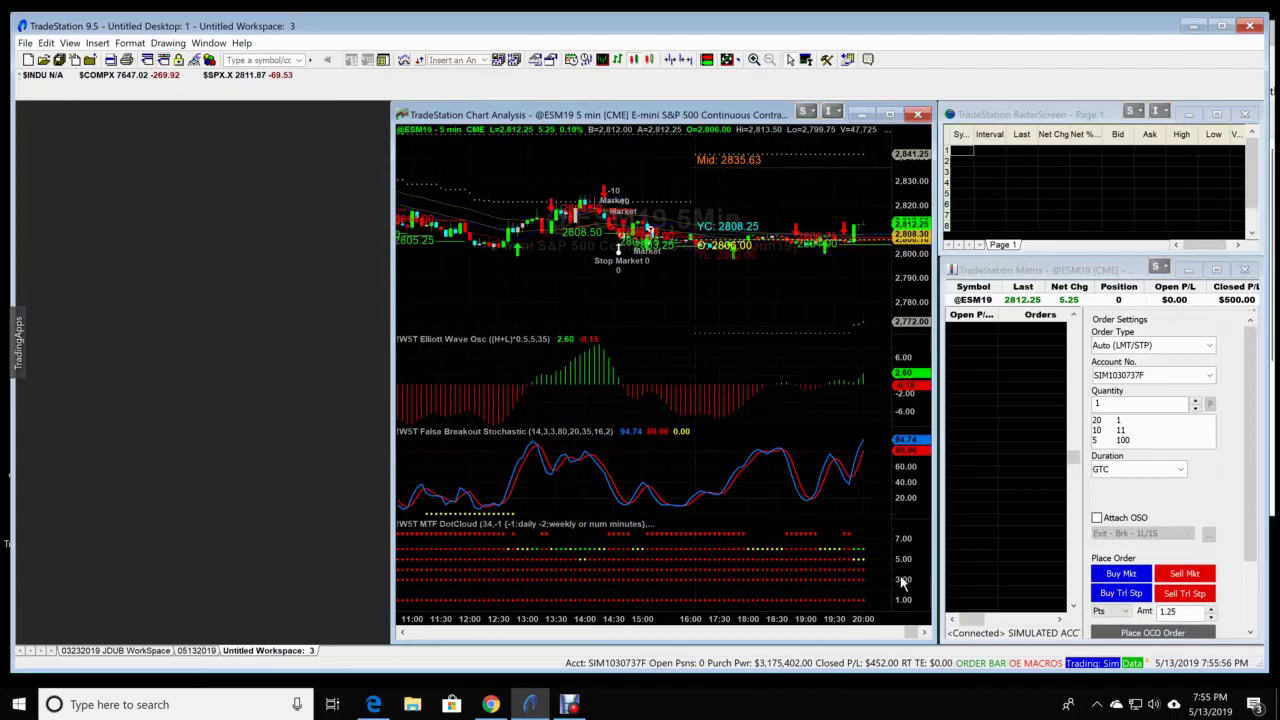
scroll(903, 582, up, 1)
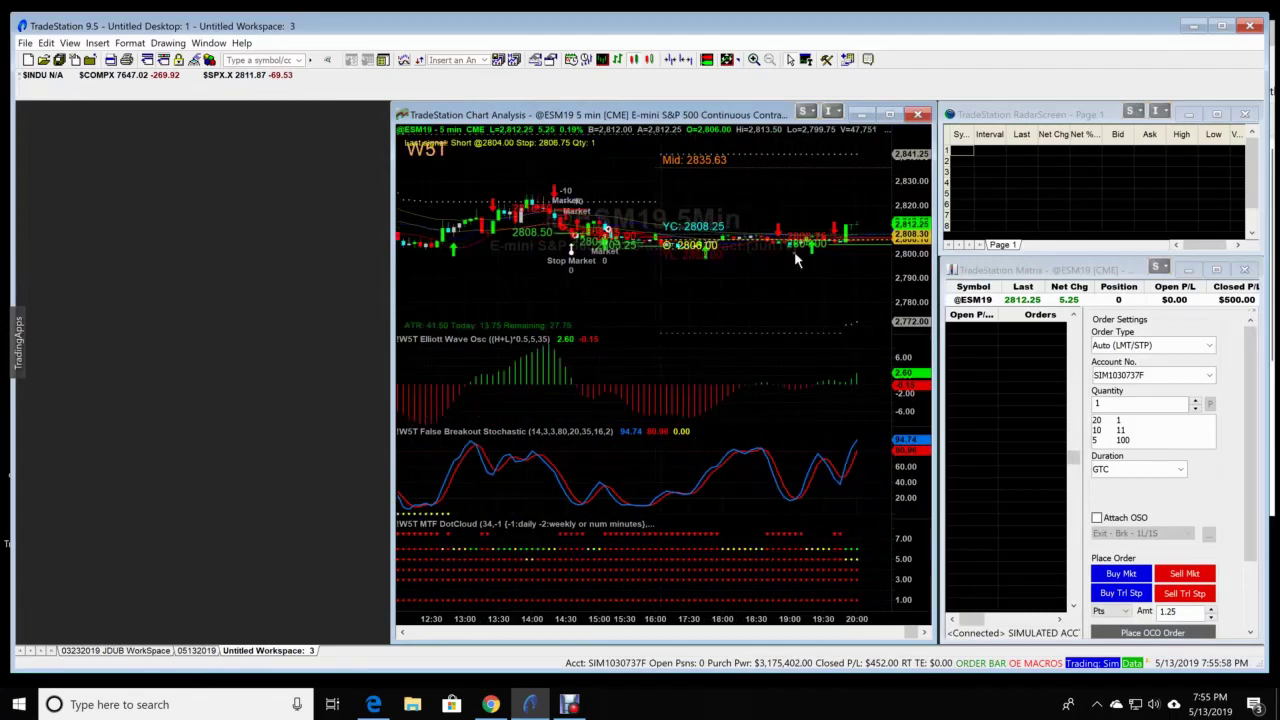
Enable Background Dragging and pan the chart view
right_click(856, 290)
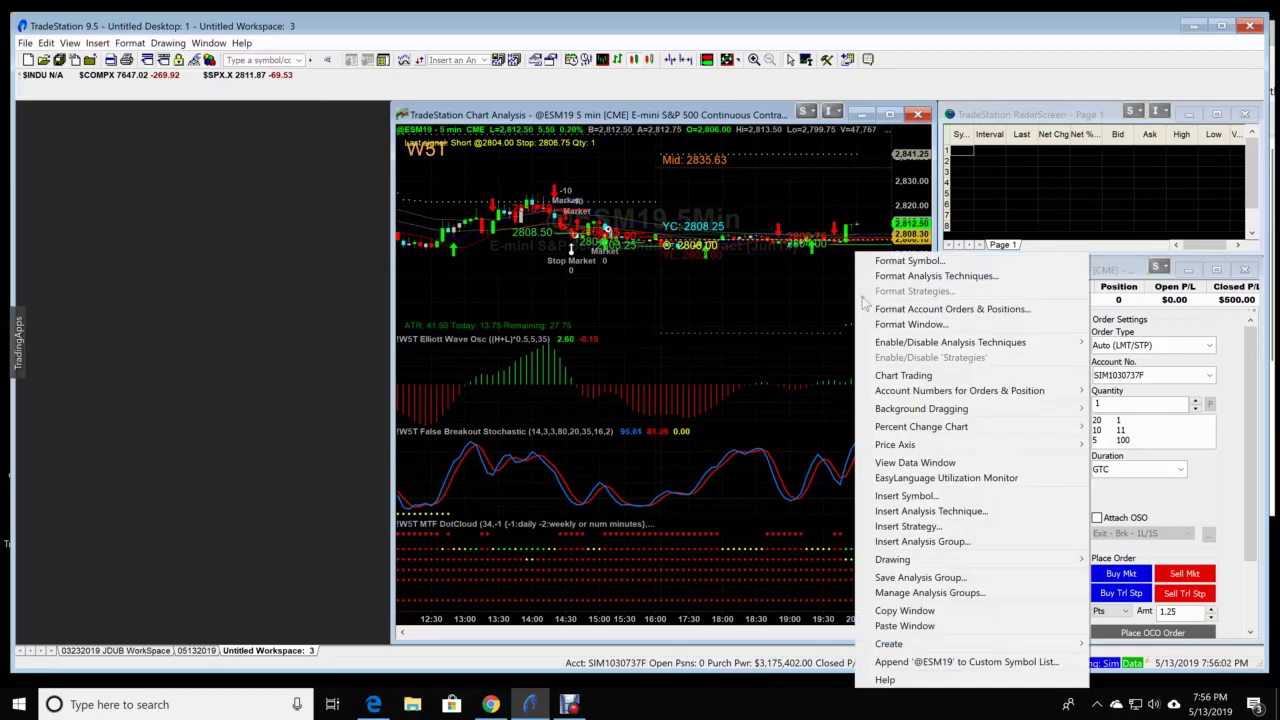
mouse_move(878, 412)
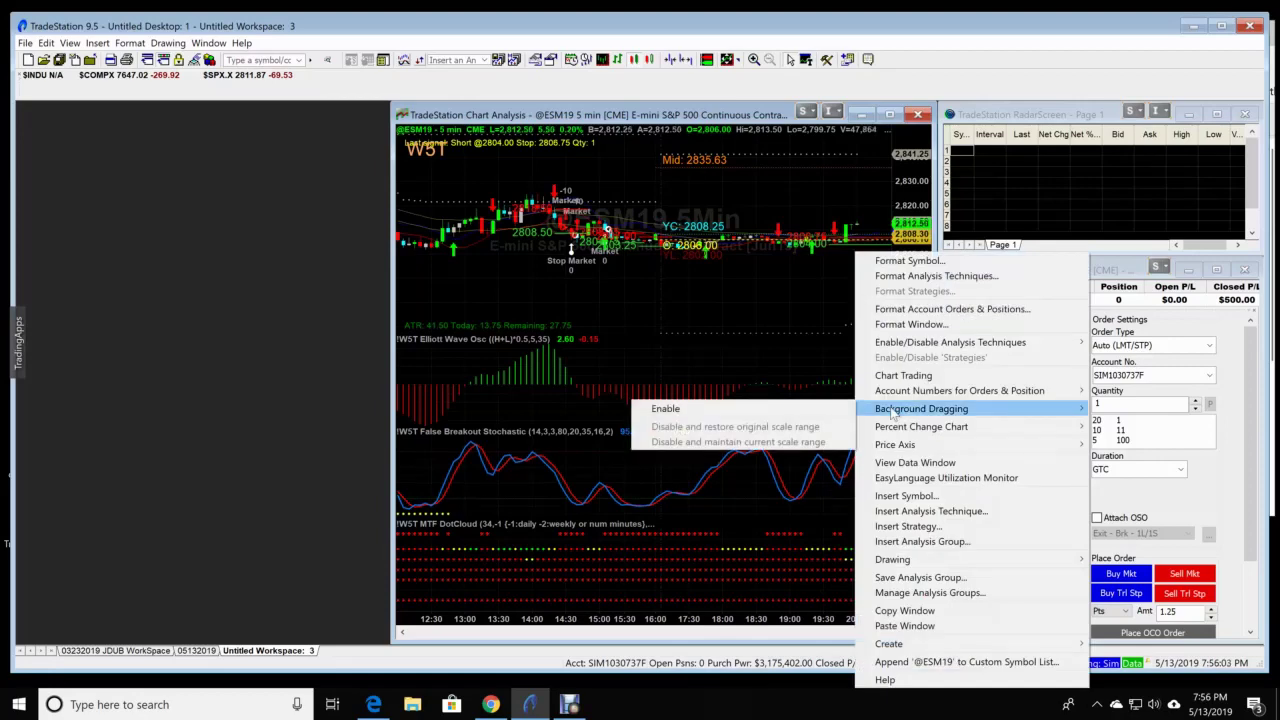
click(831, 414)
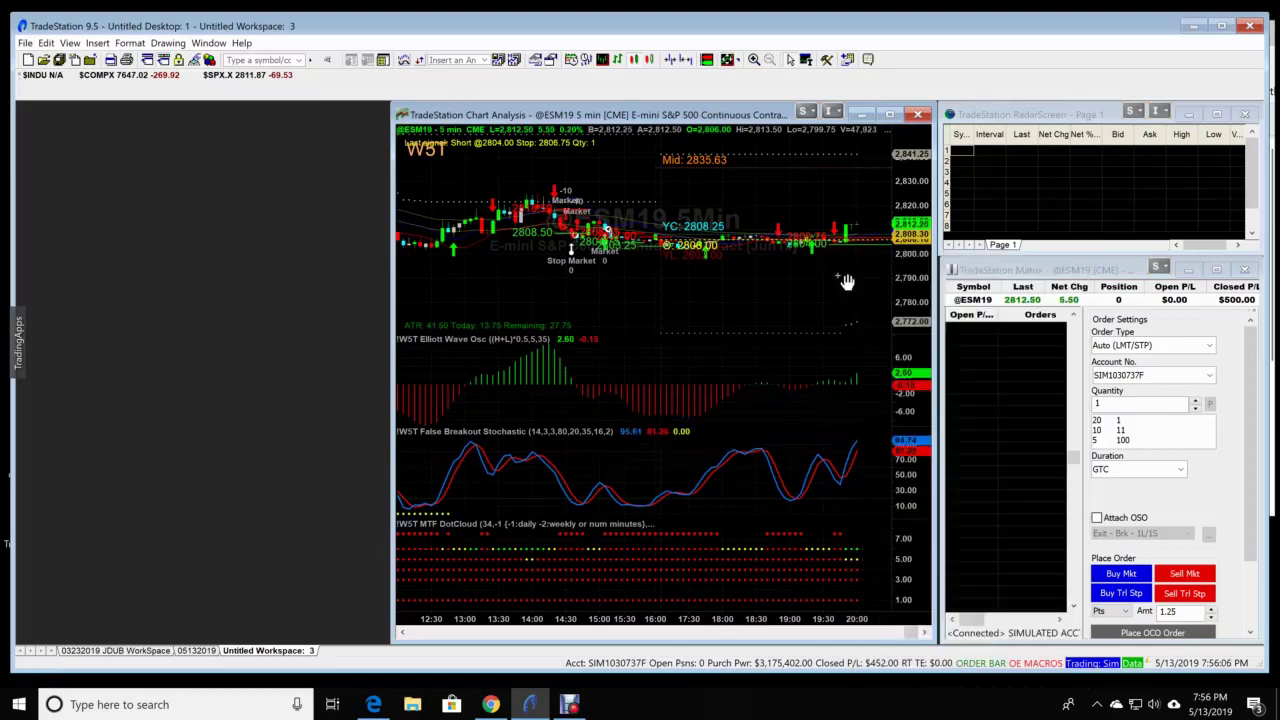
drag(846, 277, 799, 298)
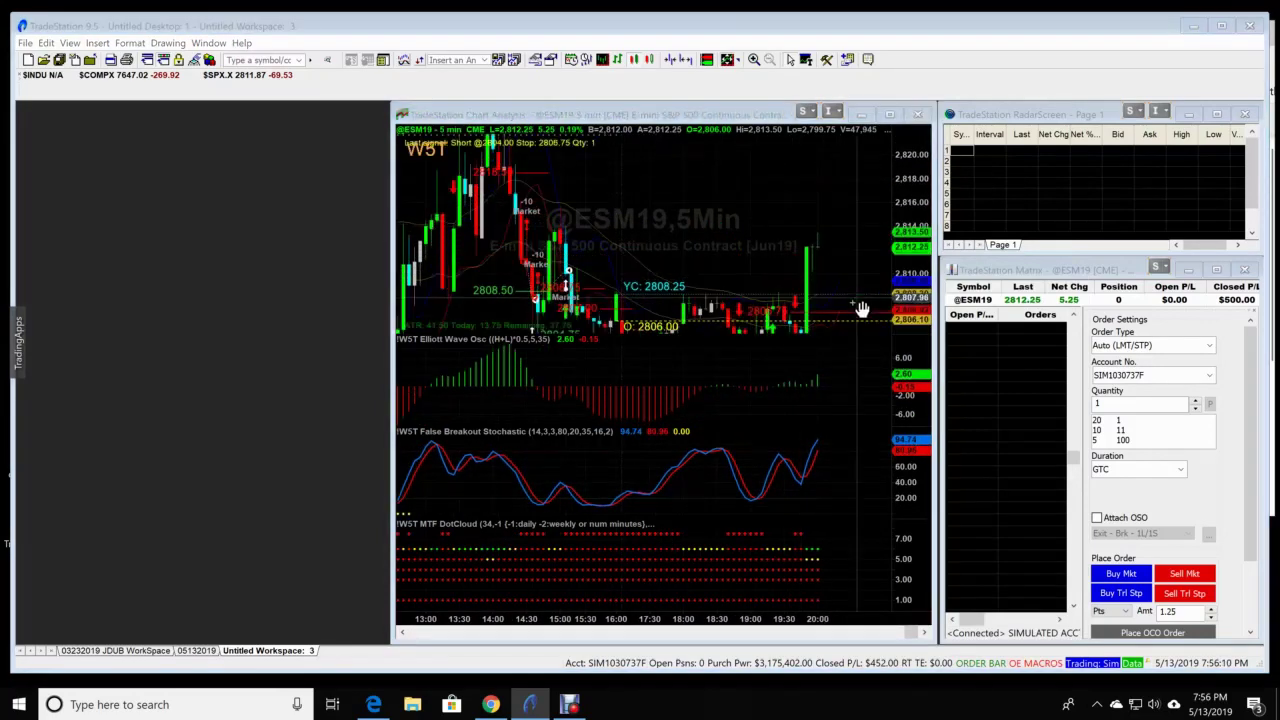
drag(855, 328, 782, 307)
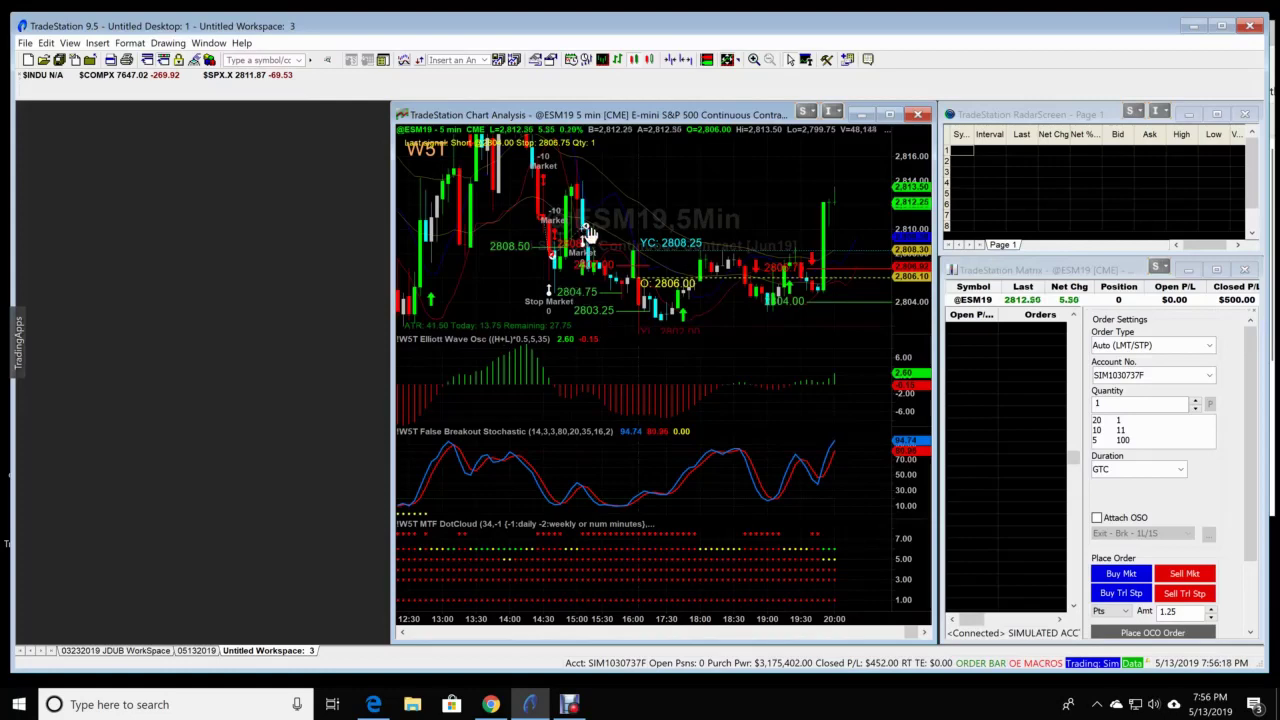
Bring up the Format Analysis Techniques list for the chart
right_click(598, 316)
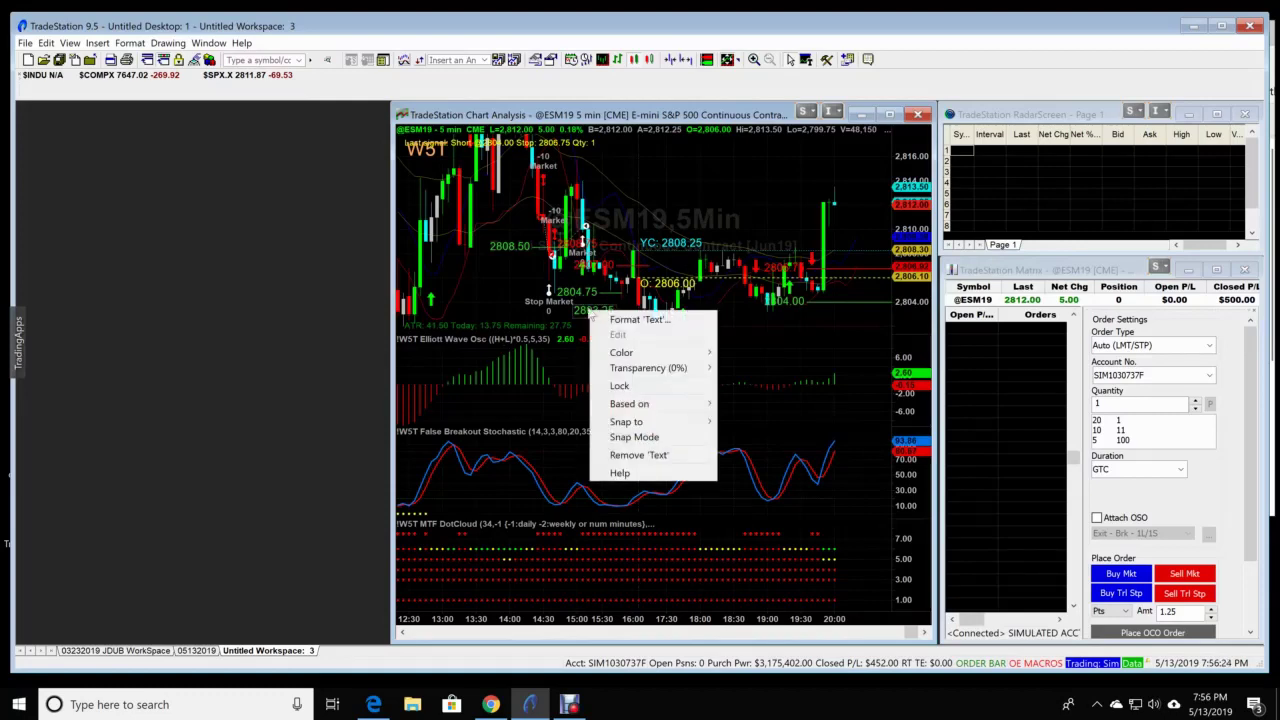
click(765, 351)
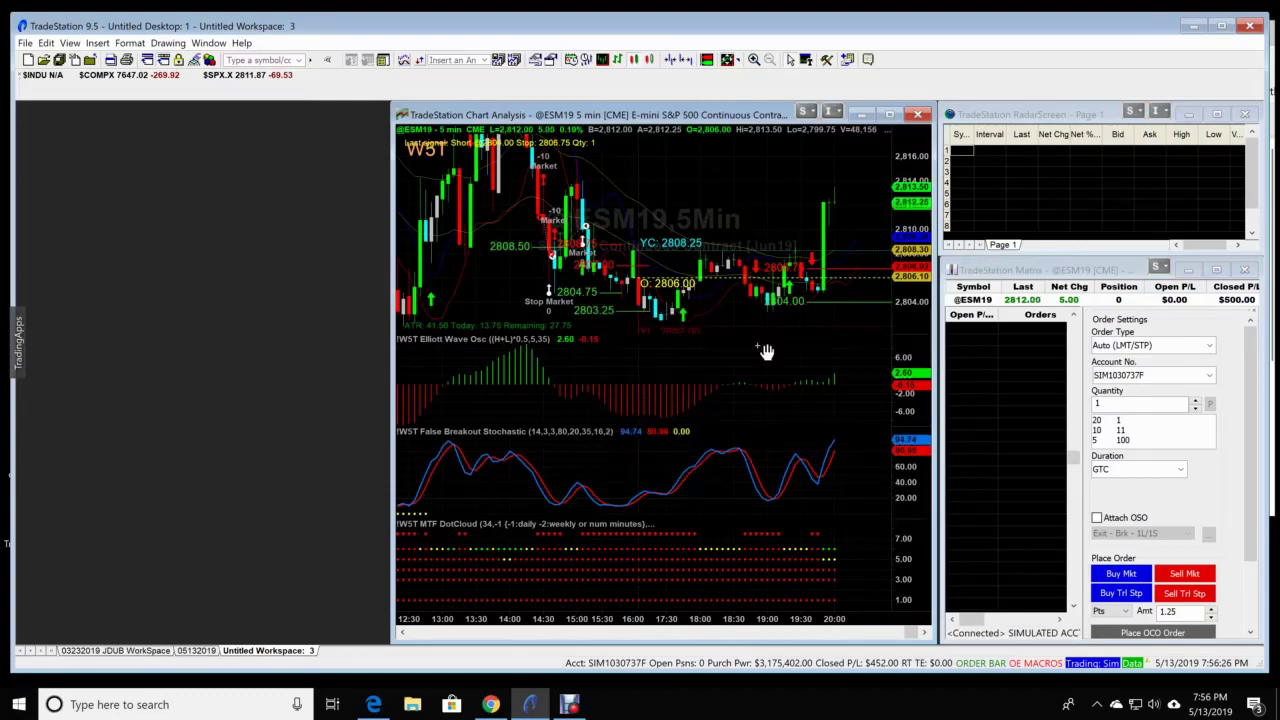
right_click(765, 351)
click(785, 276)
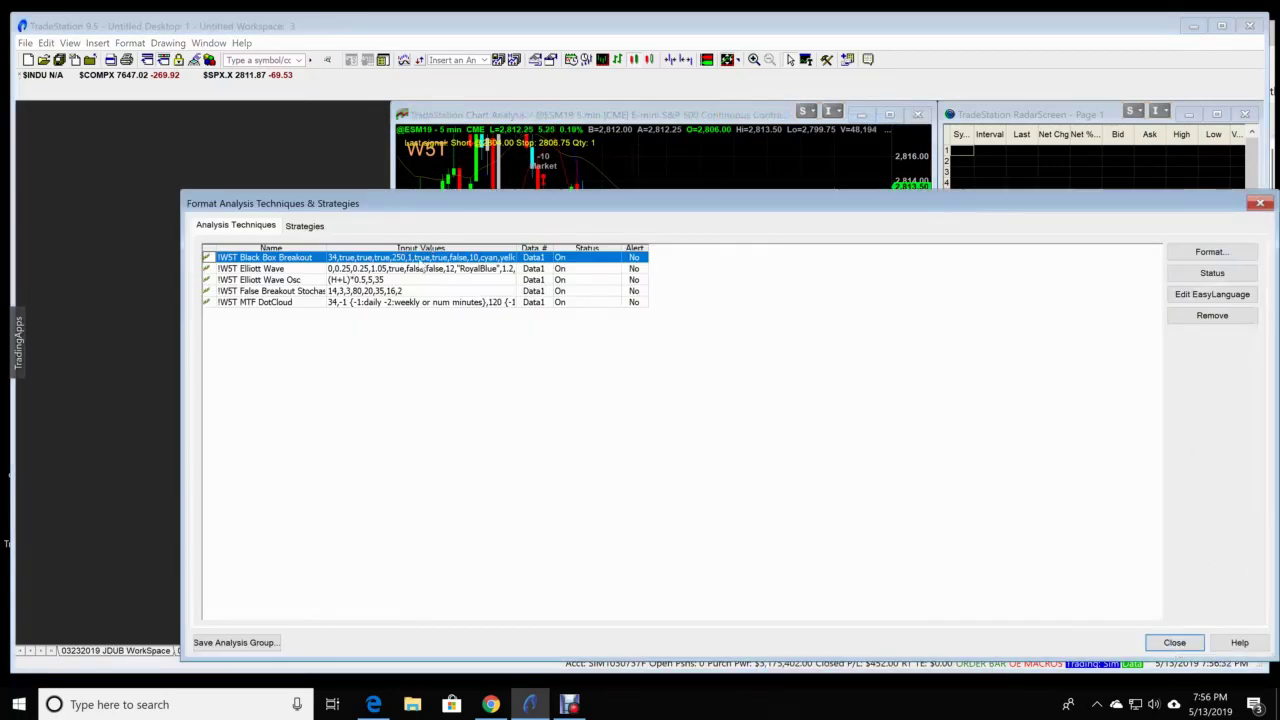
Set the Black Box Breakout ShowEntryExitLabels input to false and close the list
click(1210, 252)
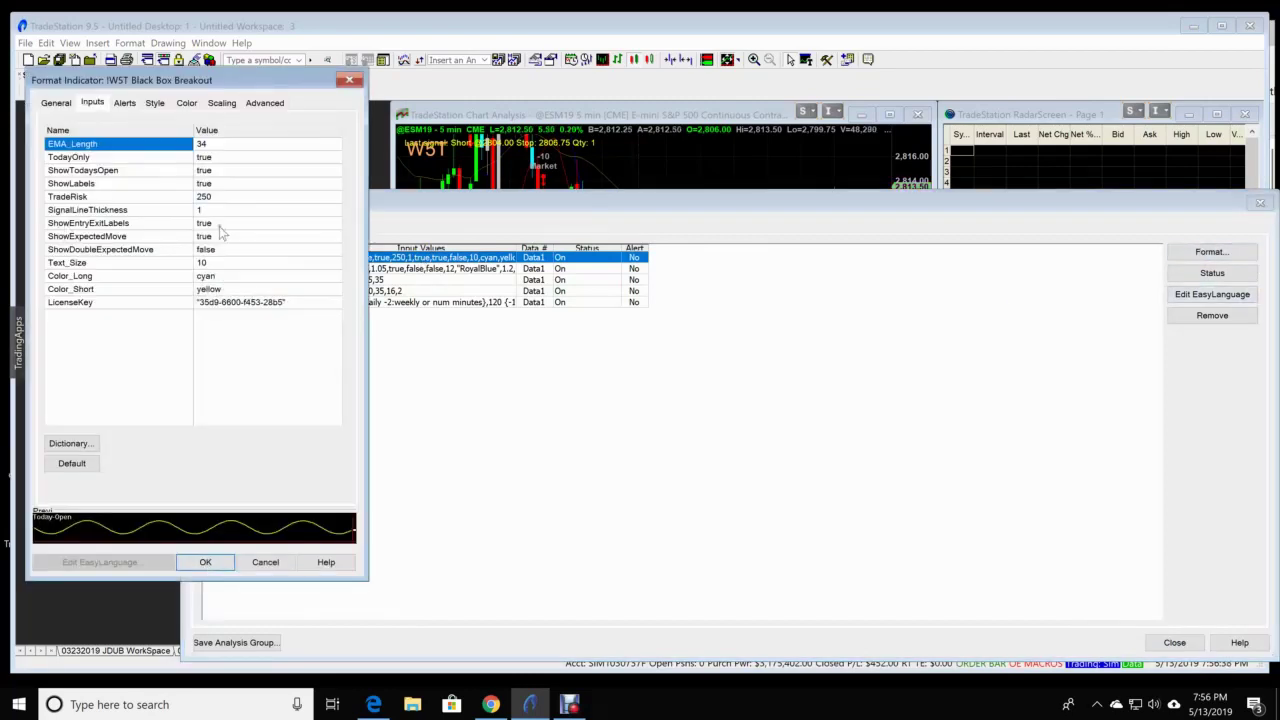
click(212, 225)
key(BackSpace)
key(BackSpace)
key(BackSpace)
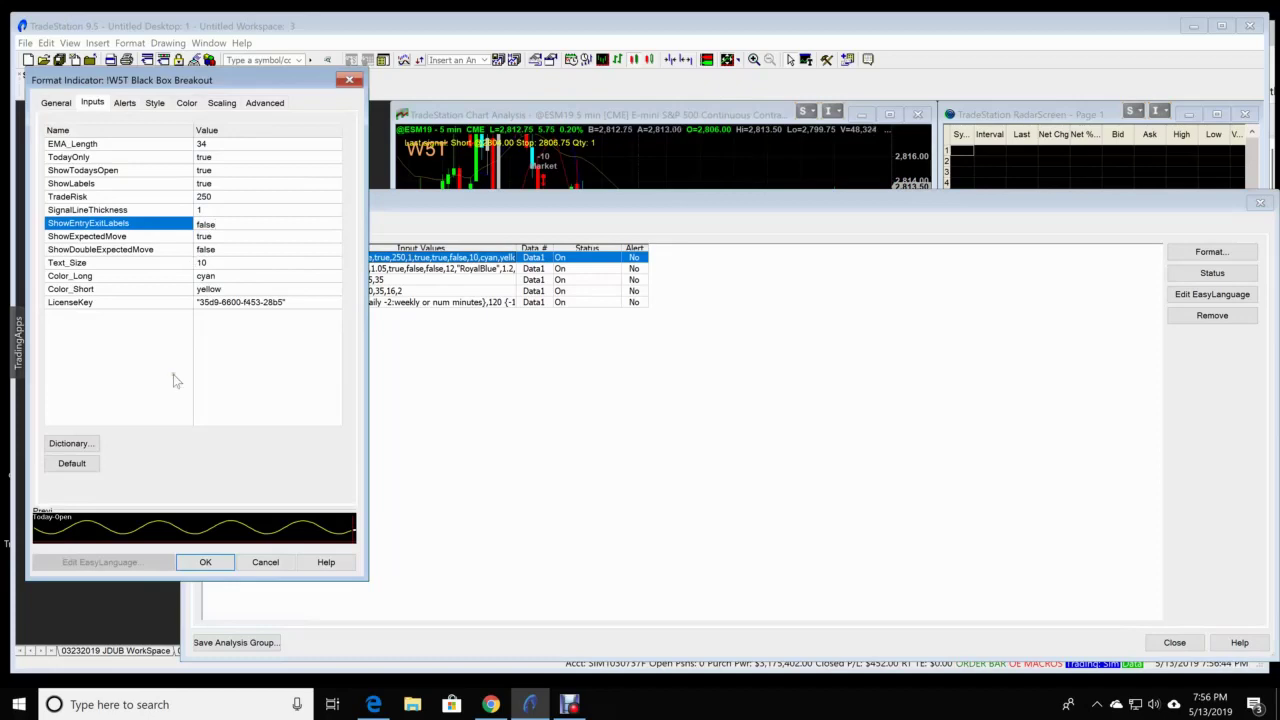
click(205, 562)
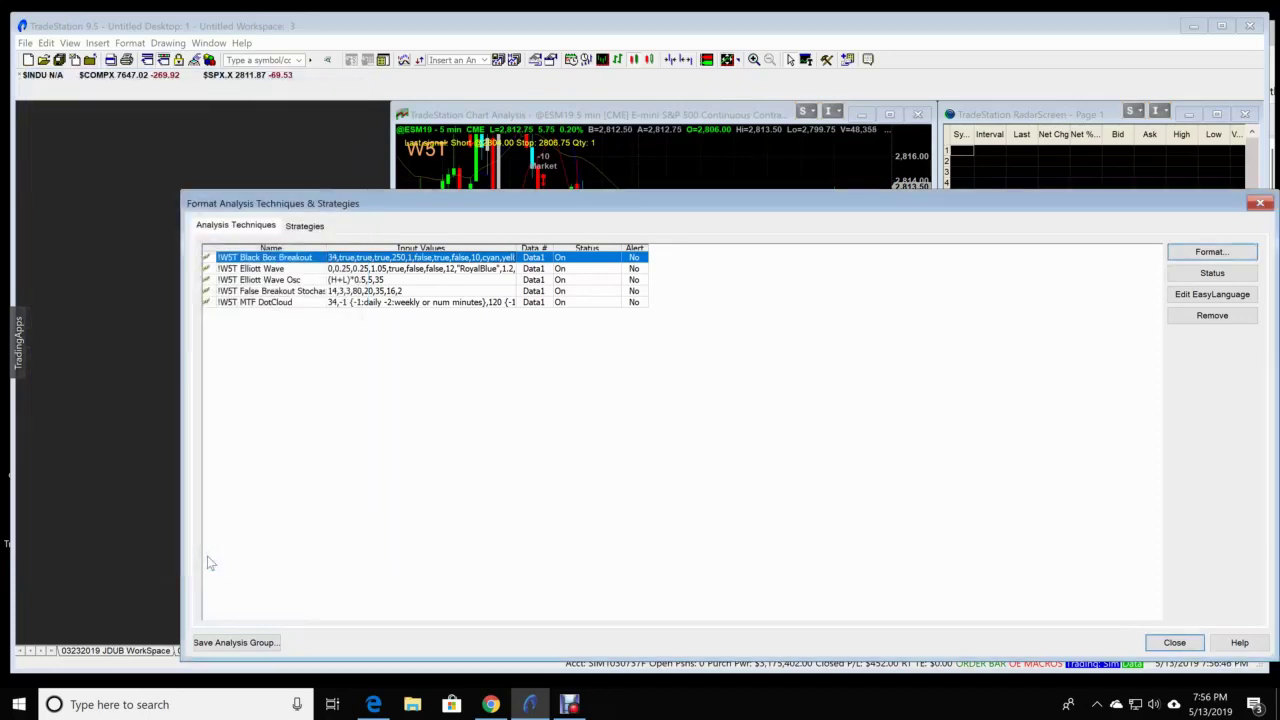
click(1172, 642)
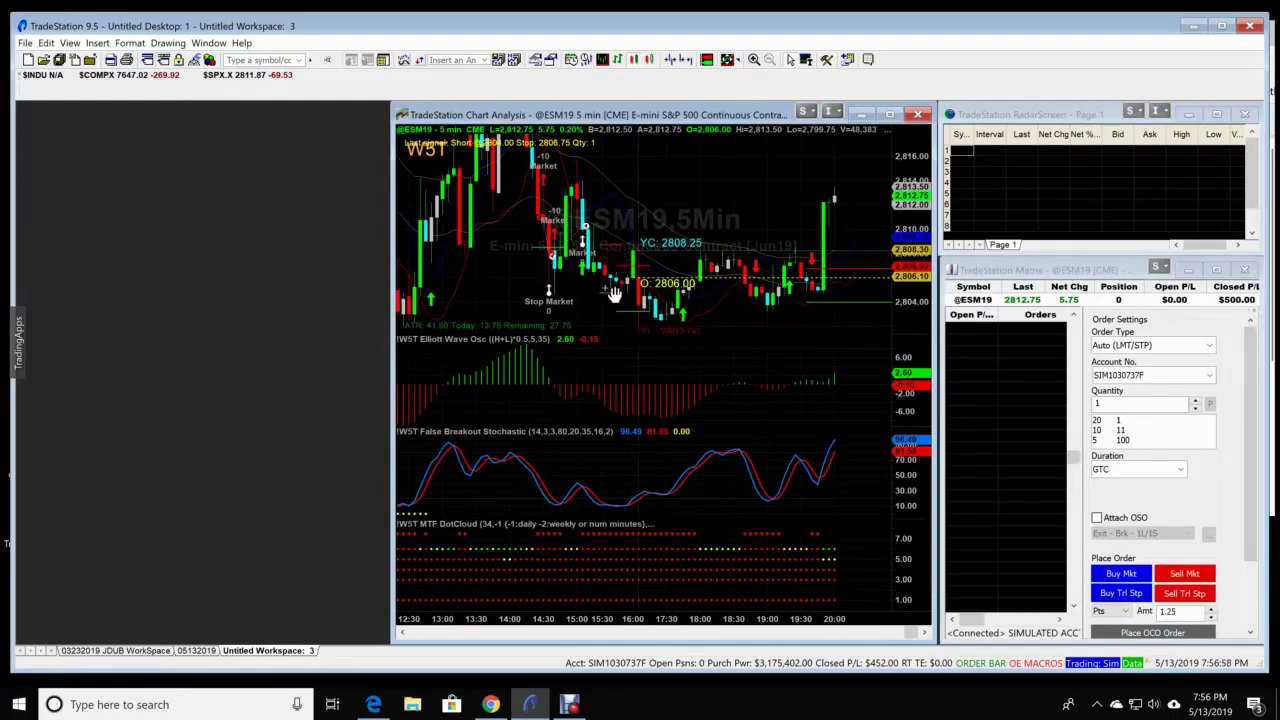
Reopen the analysis techniques list to review the Black Box Breakout inputs, then close it
right_click(704, 355)
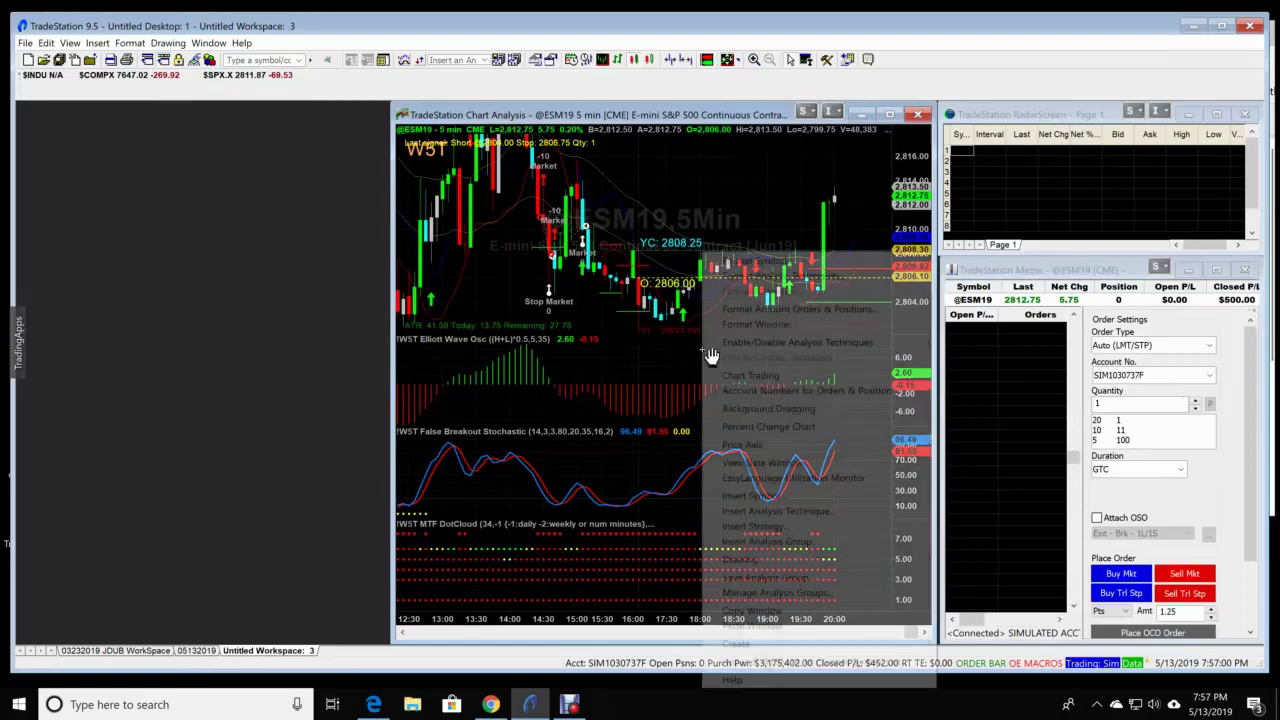
click(764, 277)
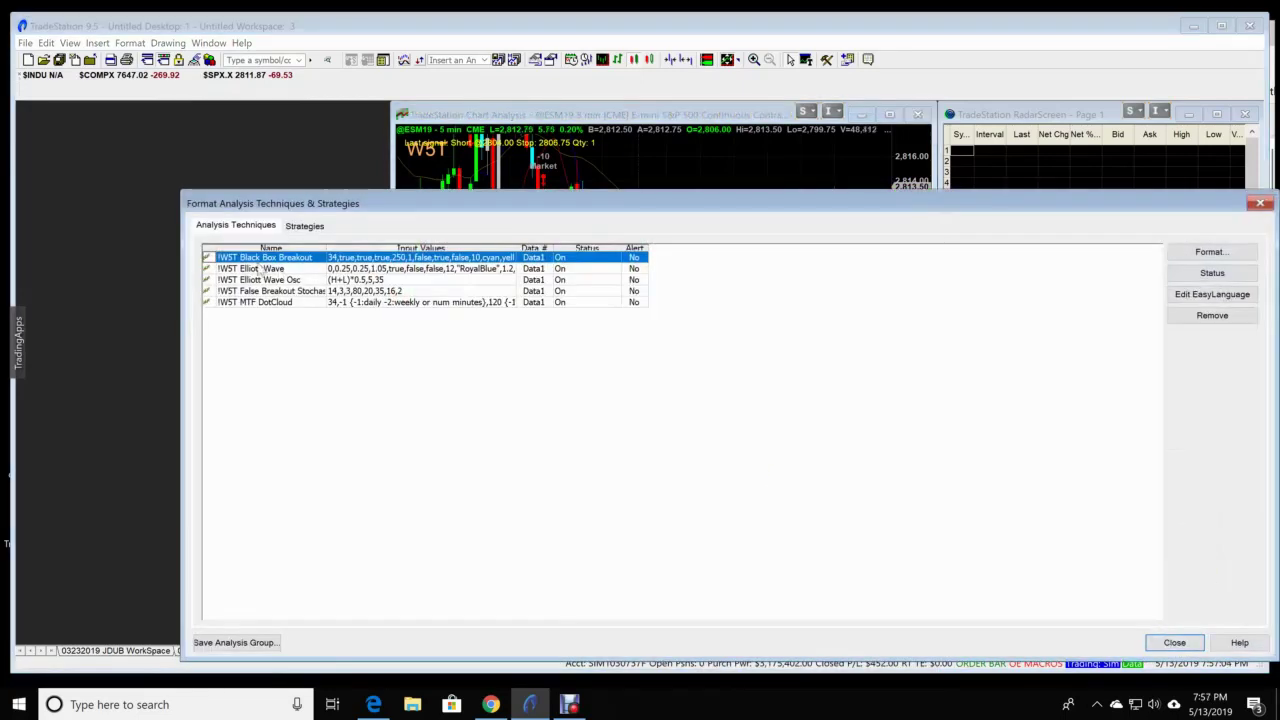
click(1193, 251)
click(1165, 645)
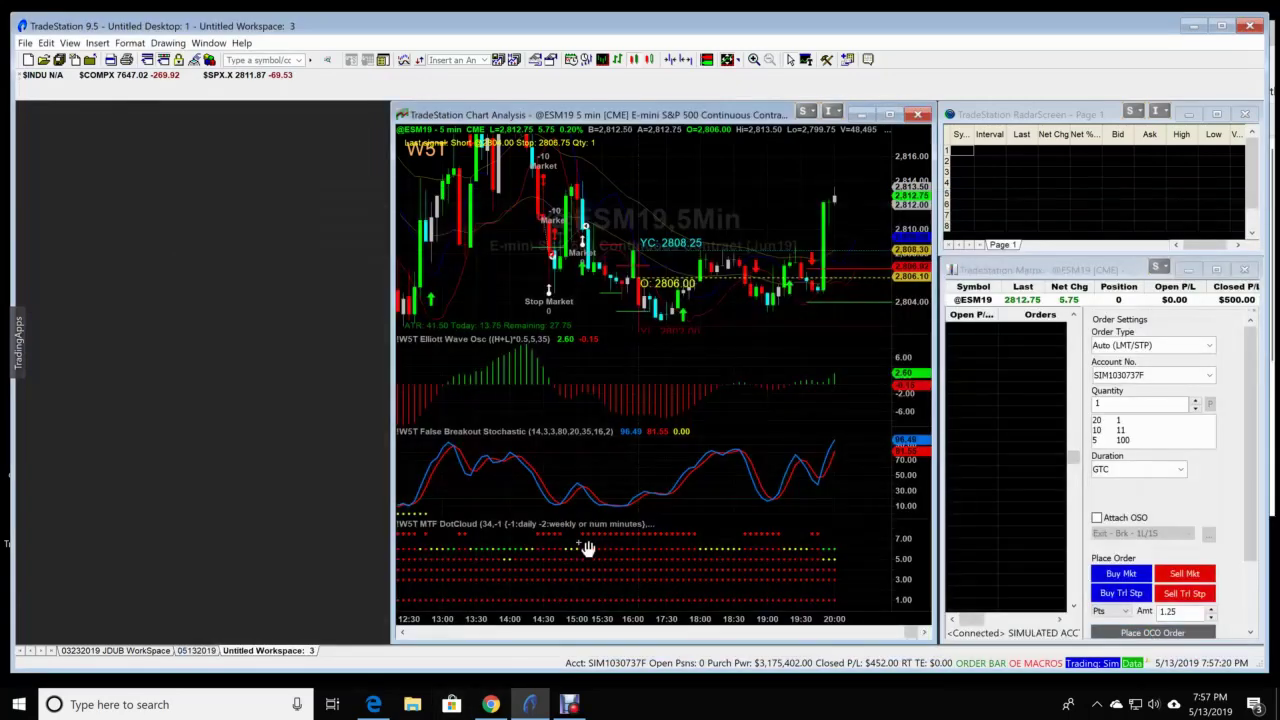
drag(392, 641, 612, 641)
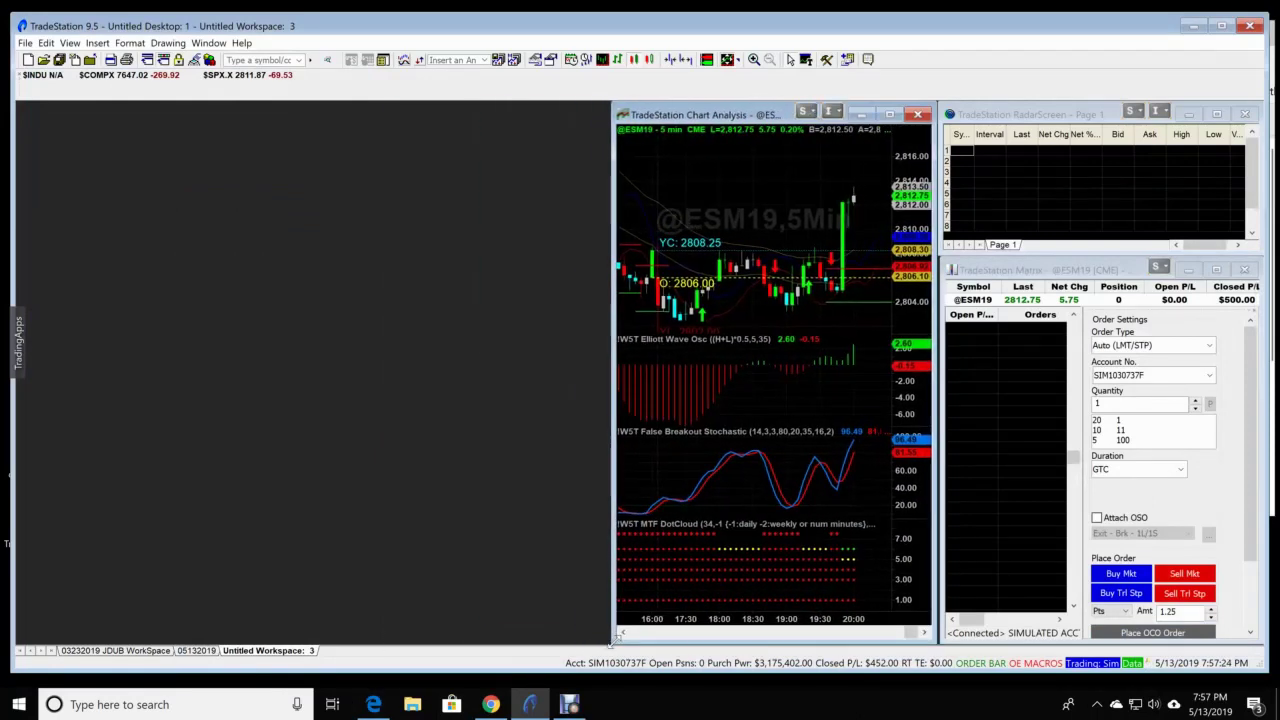
right_click(739, 199)
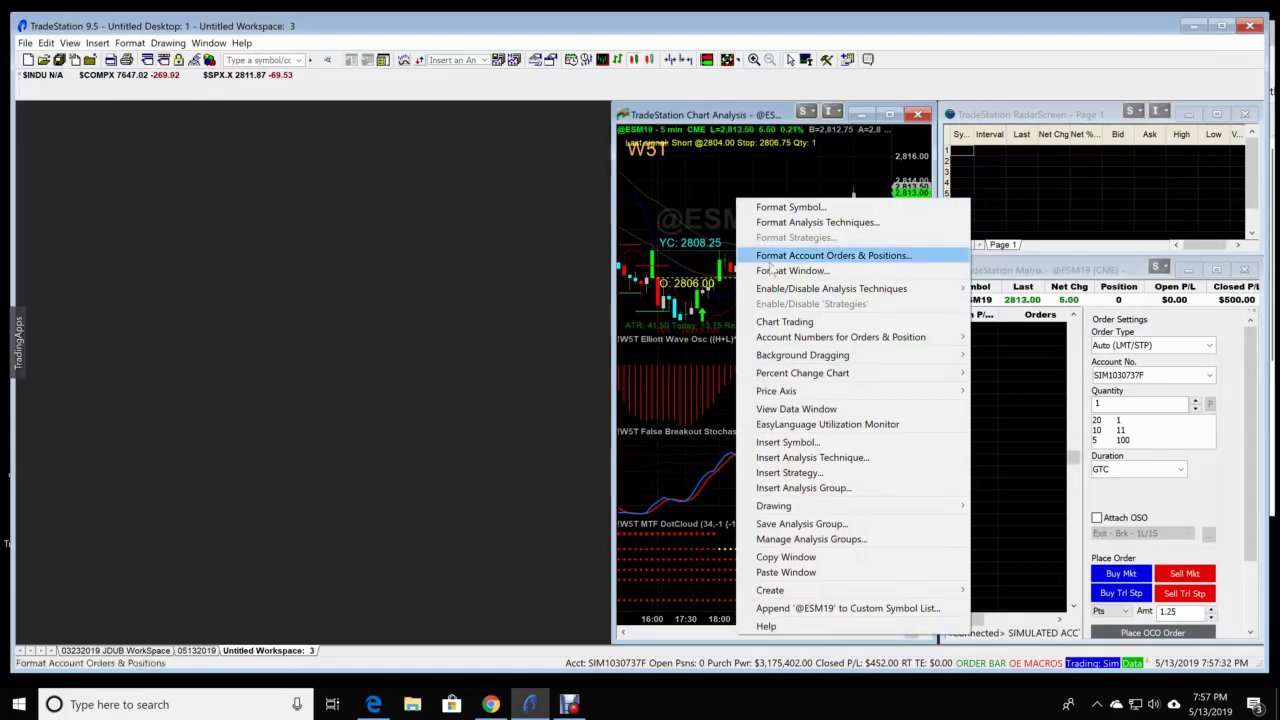
click(777, 560)
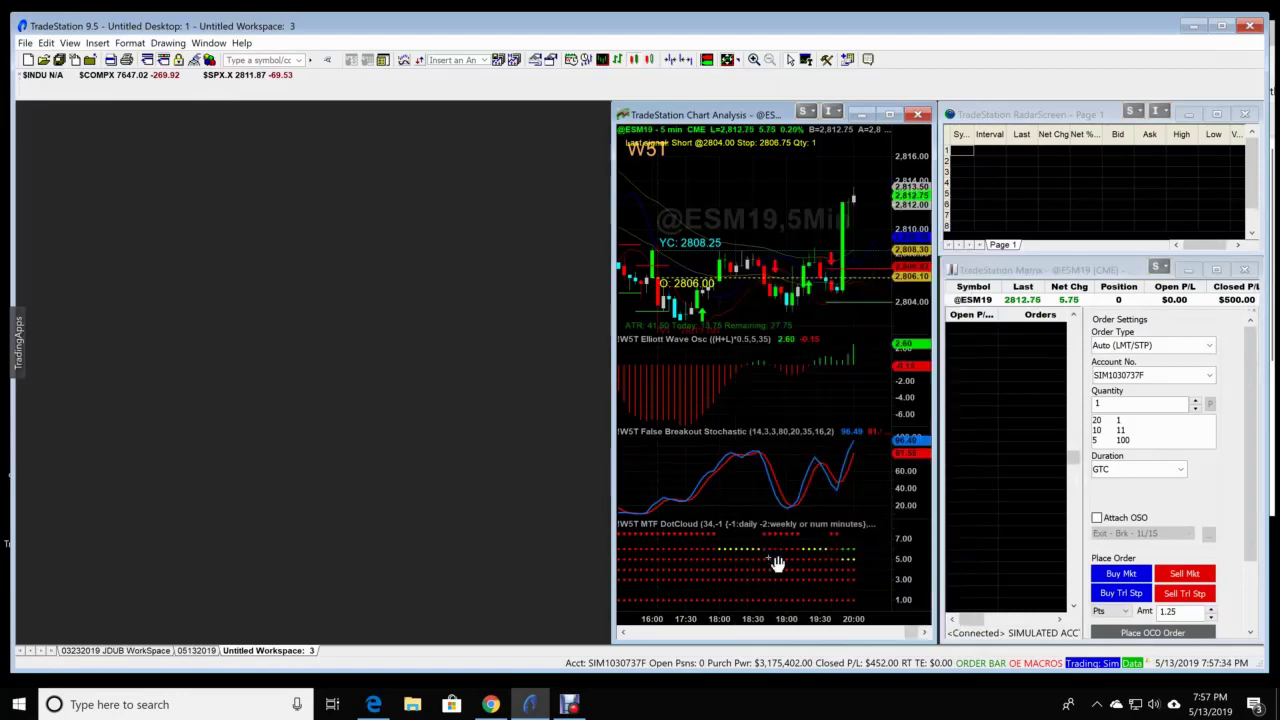
right_click(441, 296)
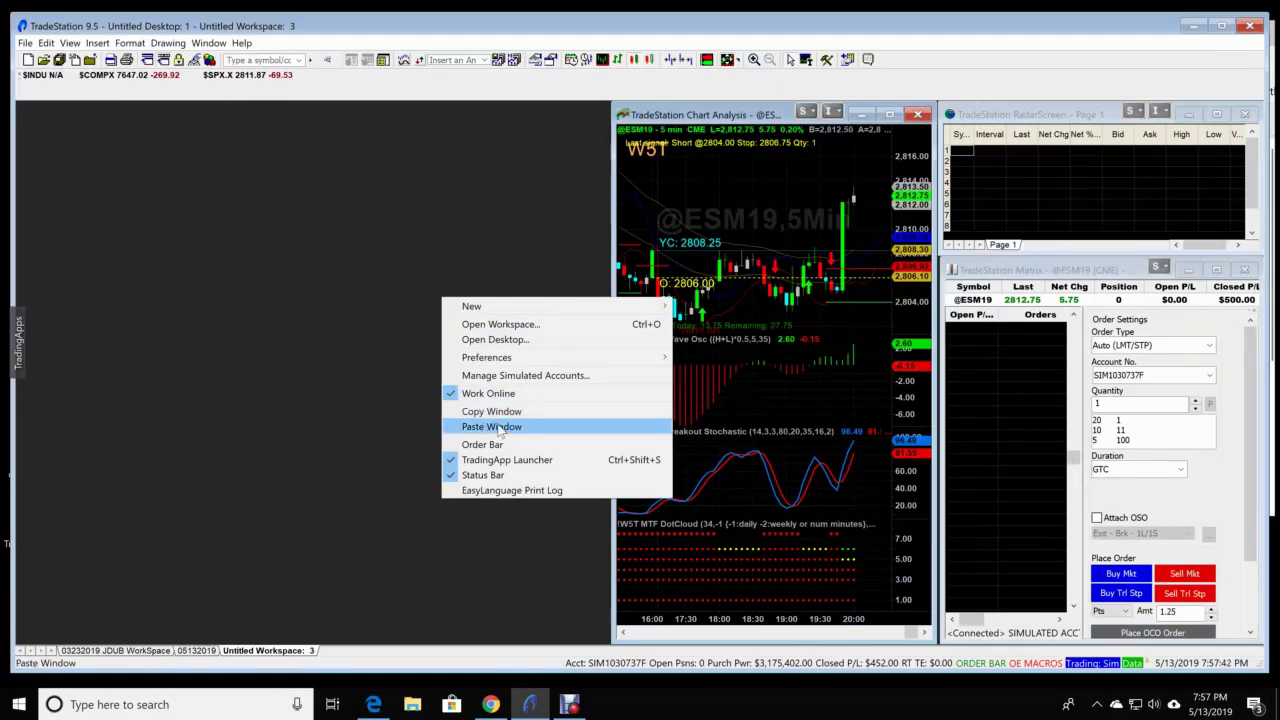
Paste two duplicates of the chart window and arrange them across the workspace
click(498, 428)
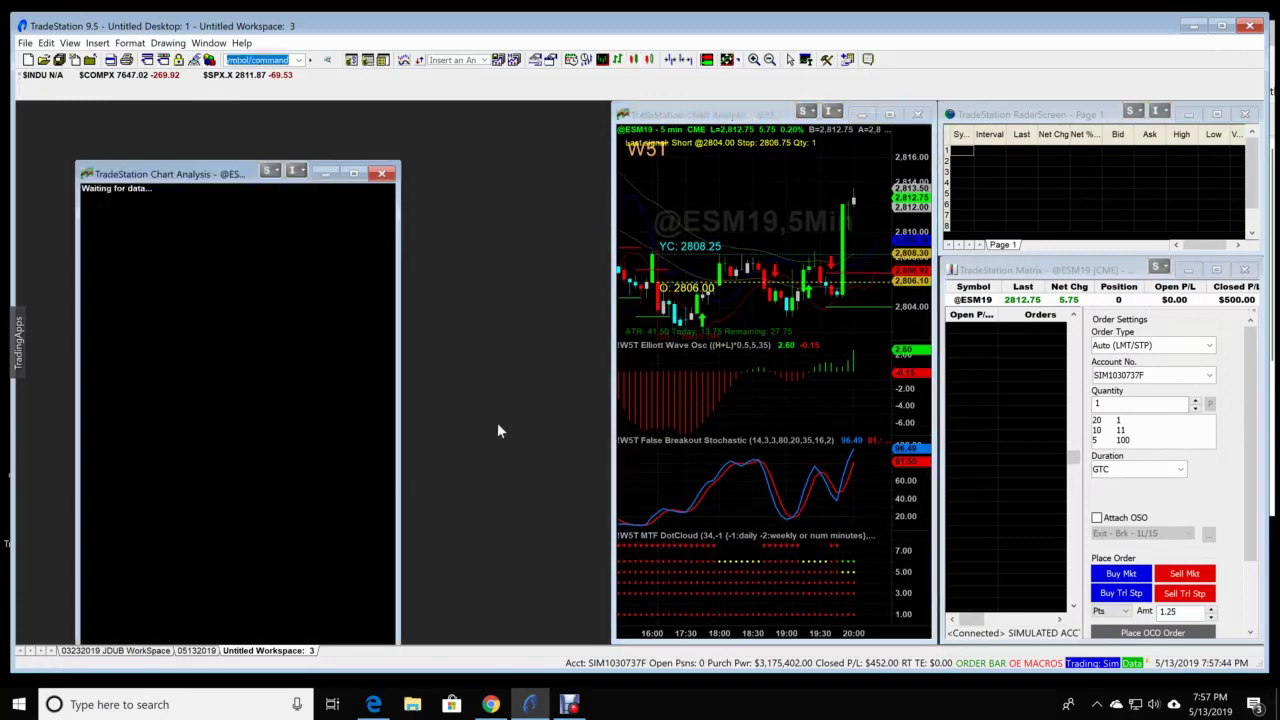
drag(199, 170, 410, 116)
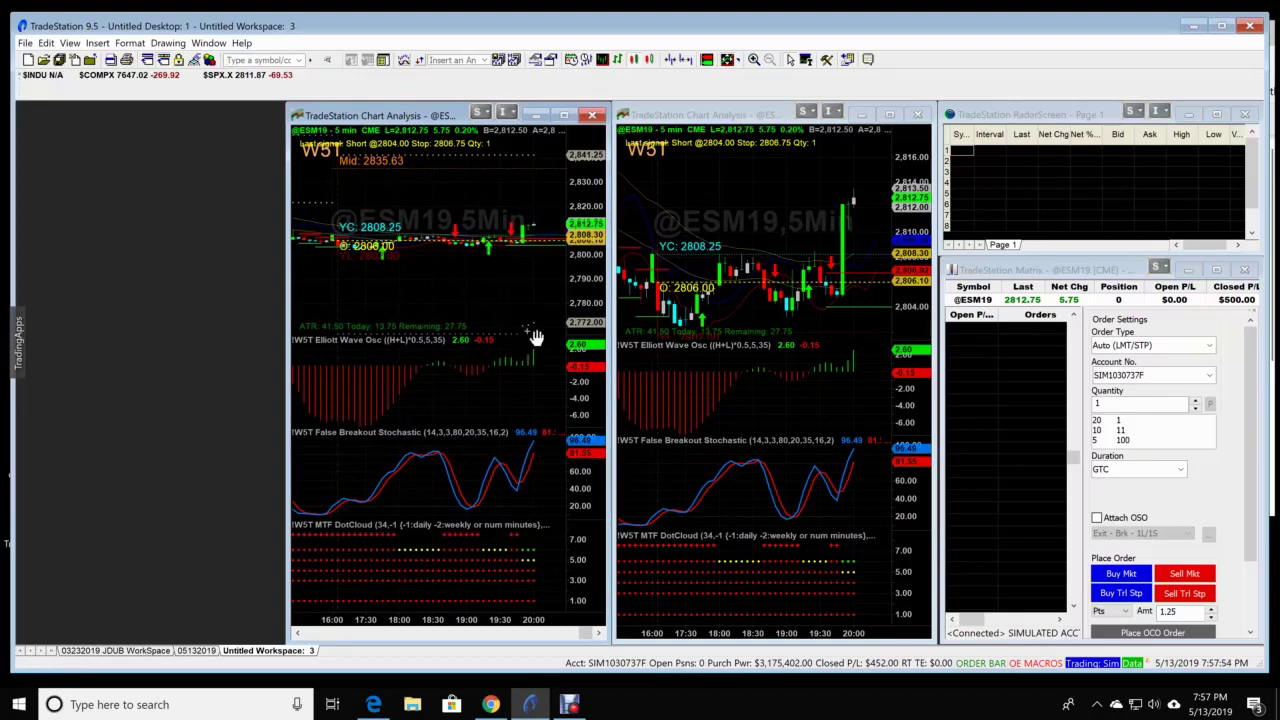
right_click(151, 261)
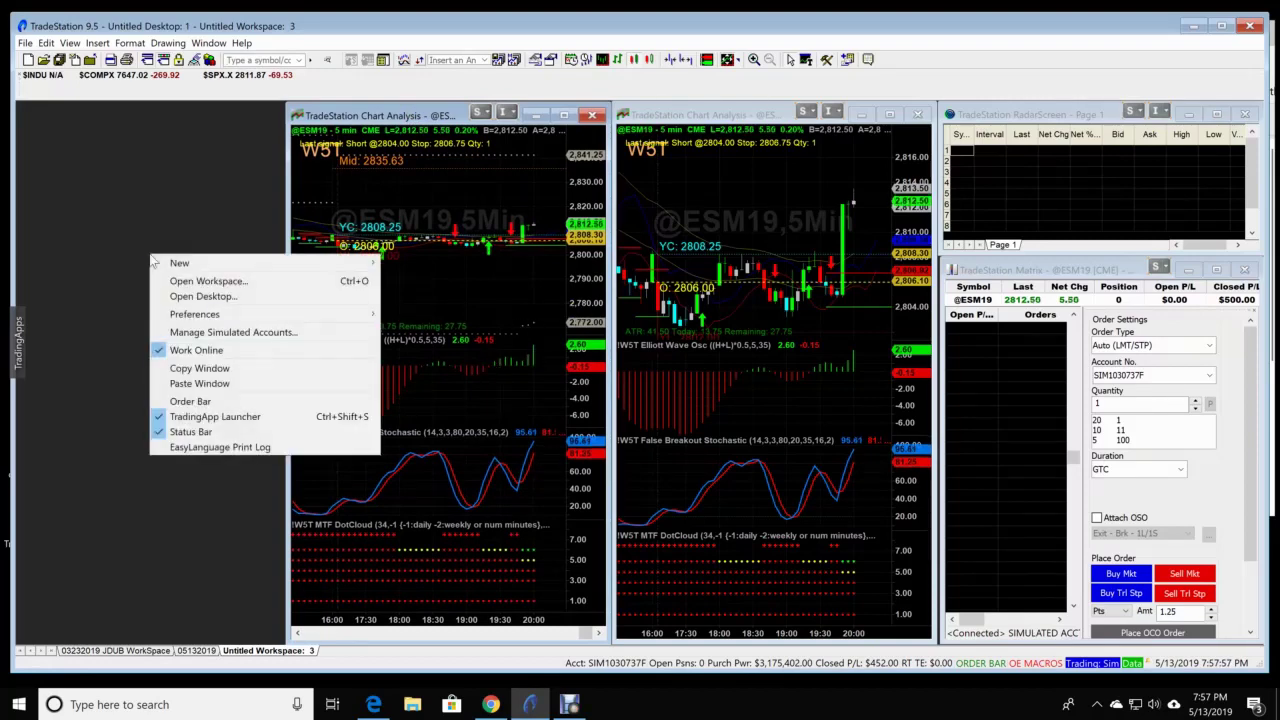
click(186, 383)
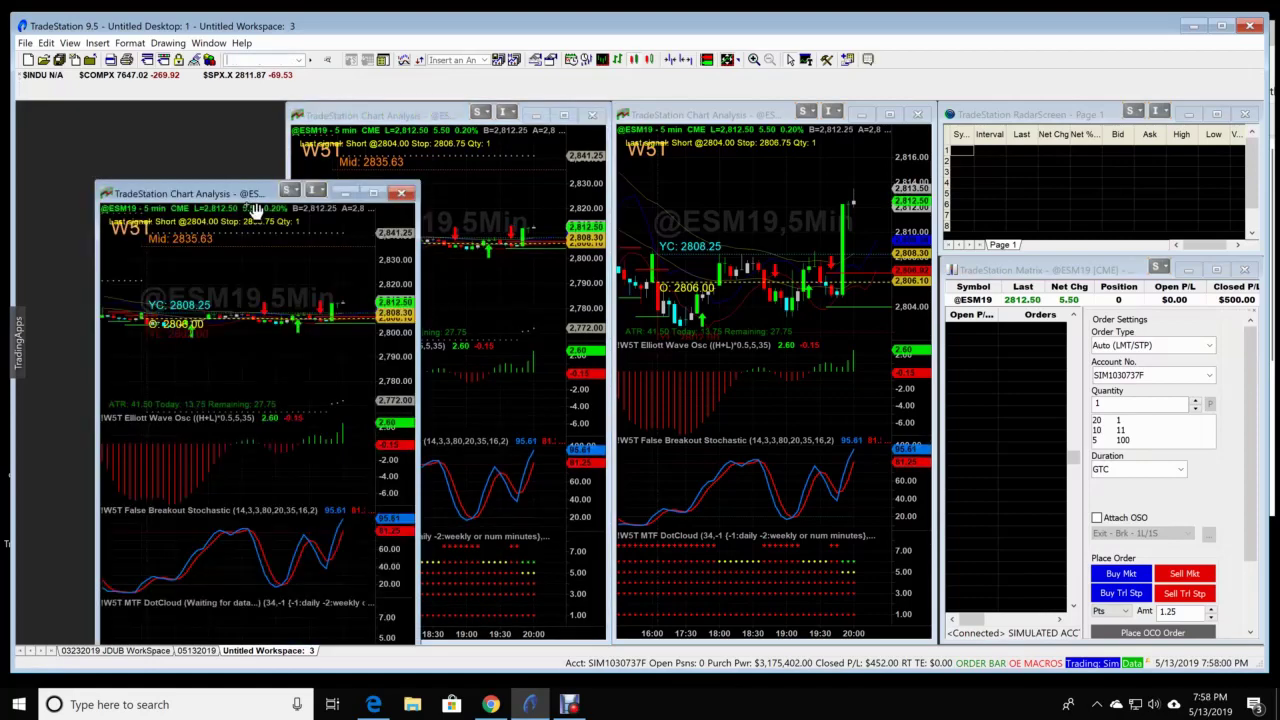
drag(235, 193, 156, 113)
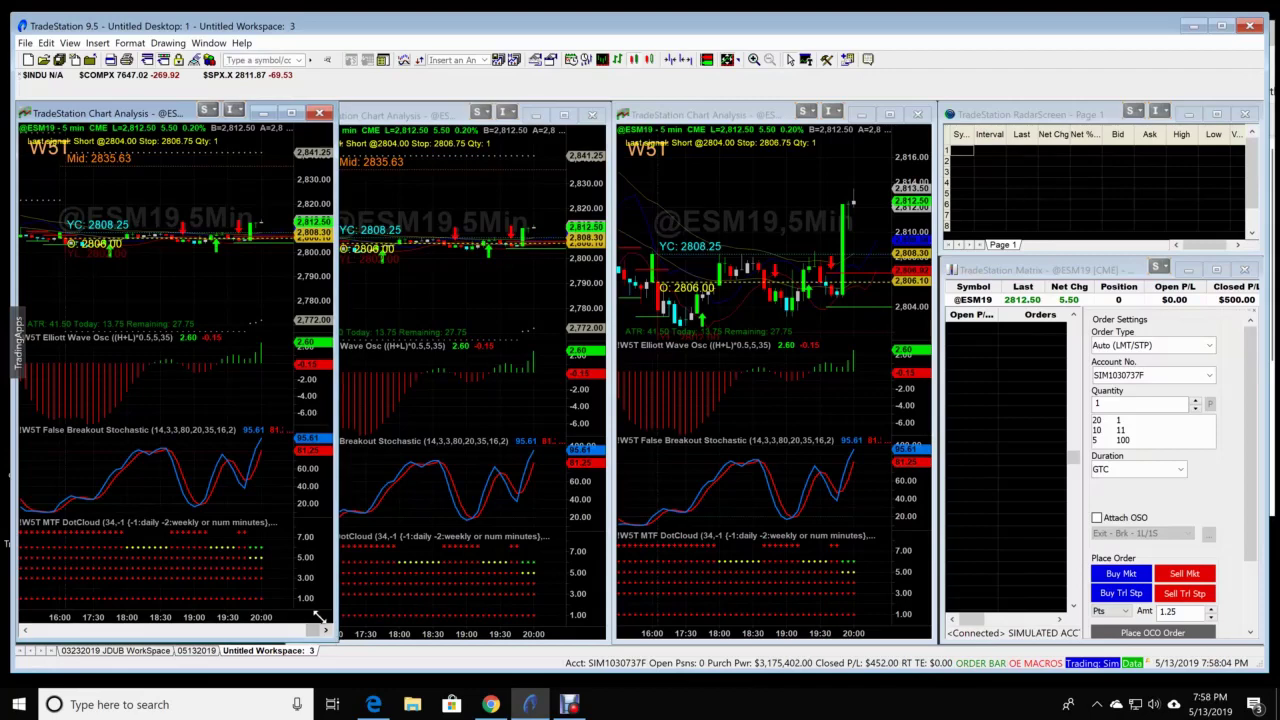
Narrow the left chart window and switch it to a 3-minute interval
drag(318, 616, 290, 642)
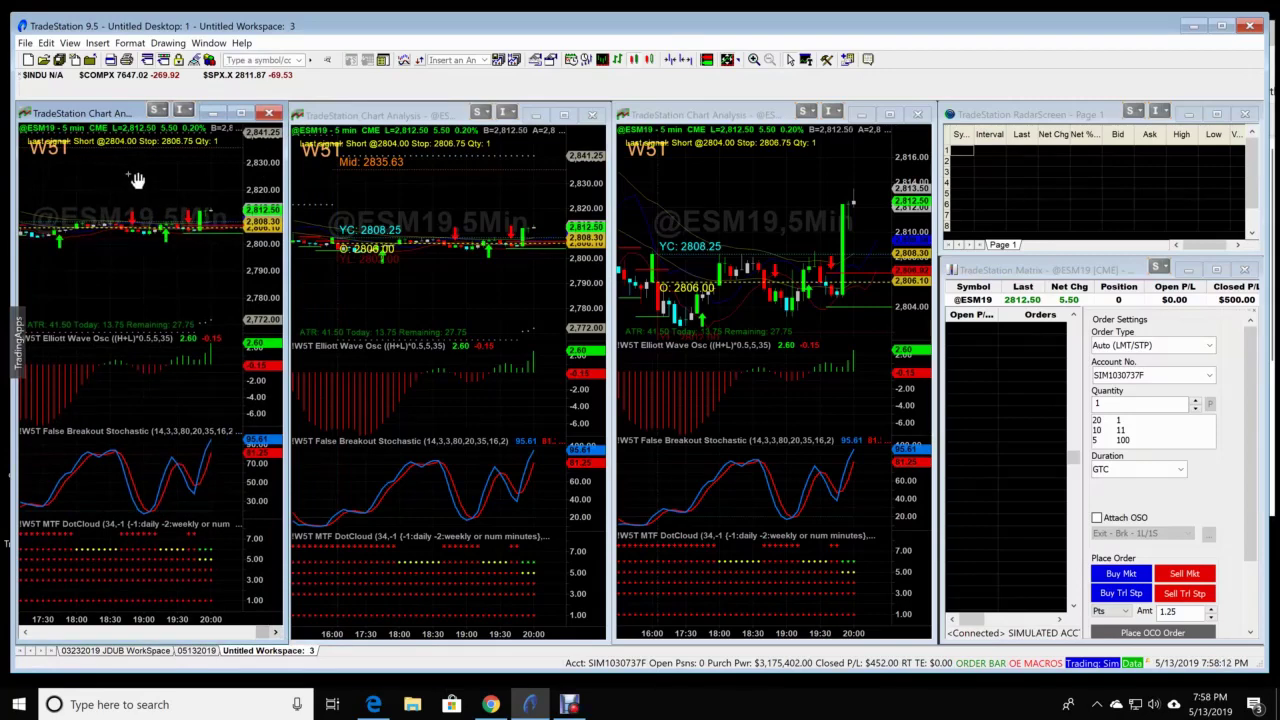
click(588, 64)
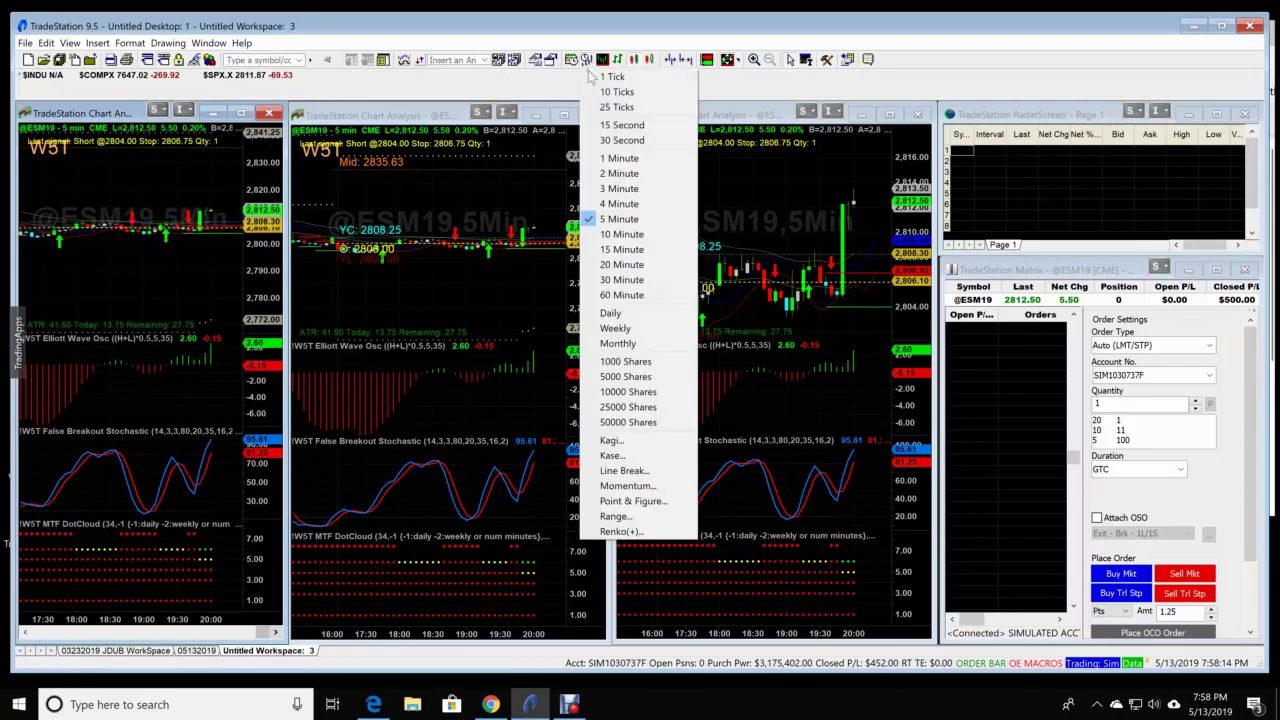
click(612, 188)
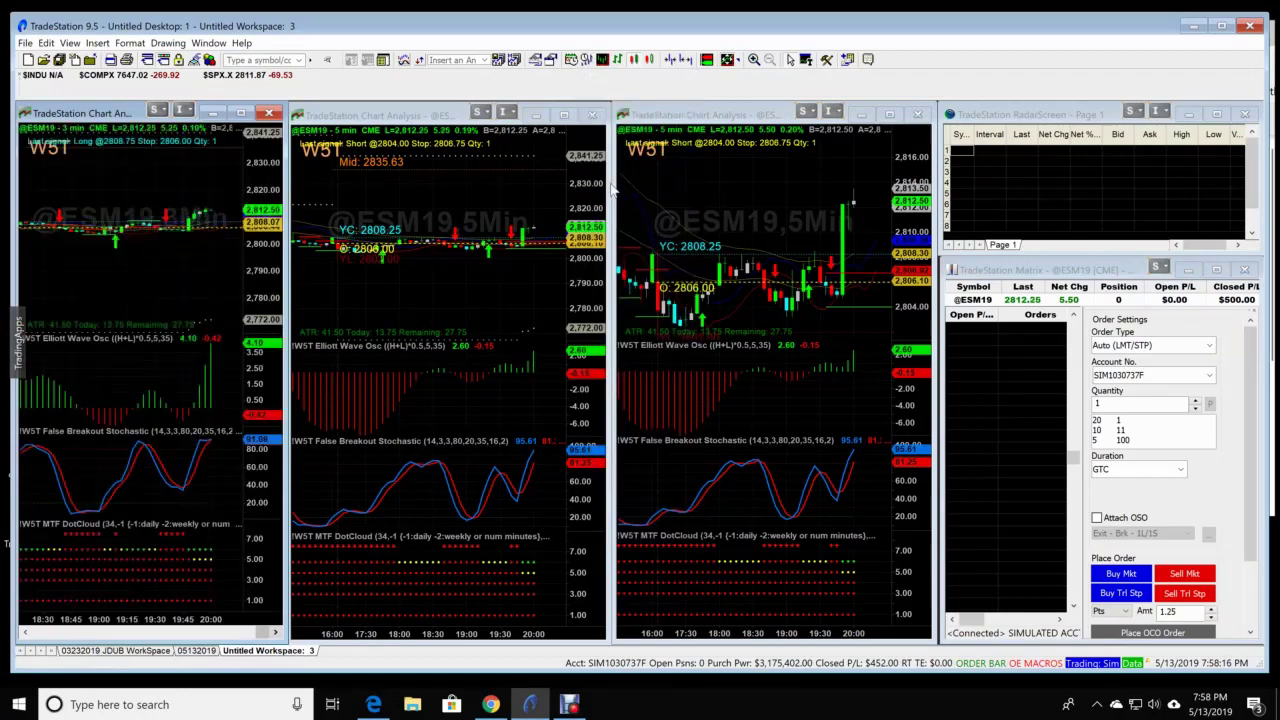
Keep the middle chart at 5 minutes and set the right chart to 15-minute bars
click(477, 205)
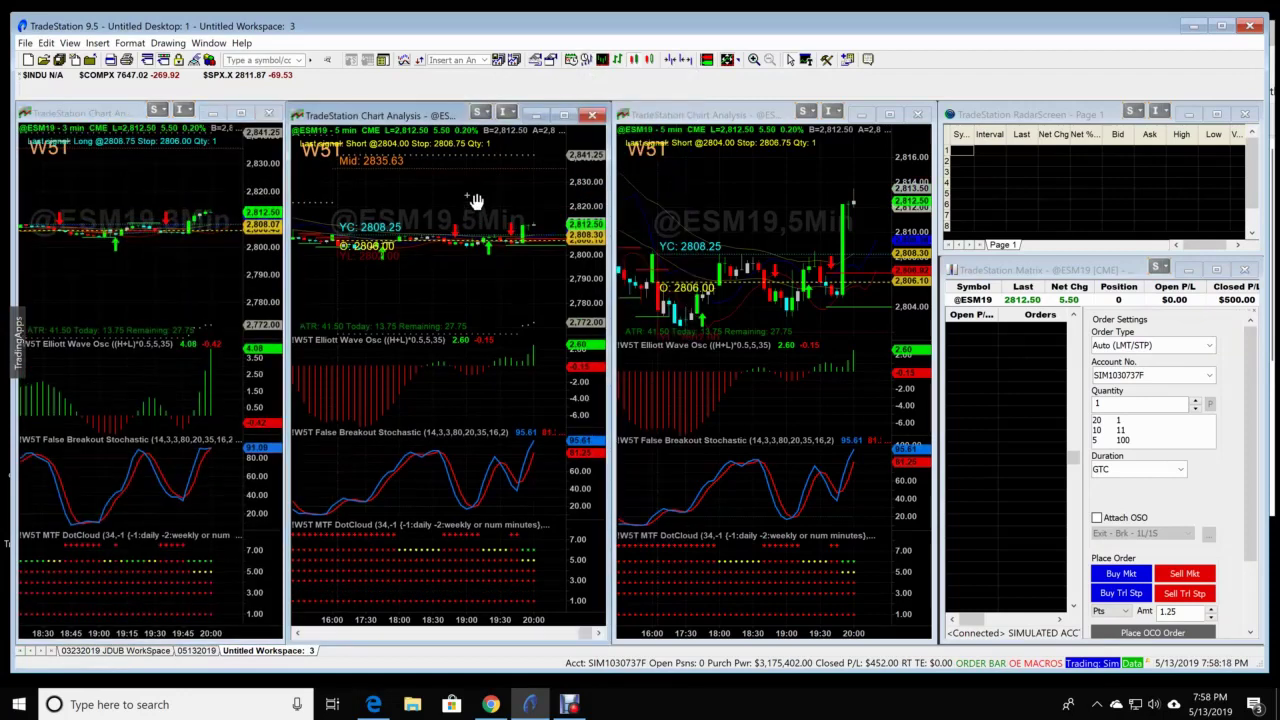
click(588, 62)
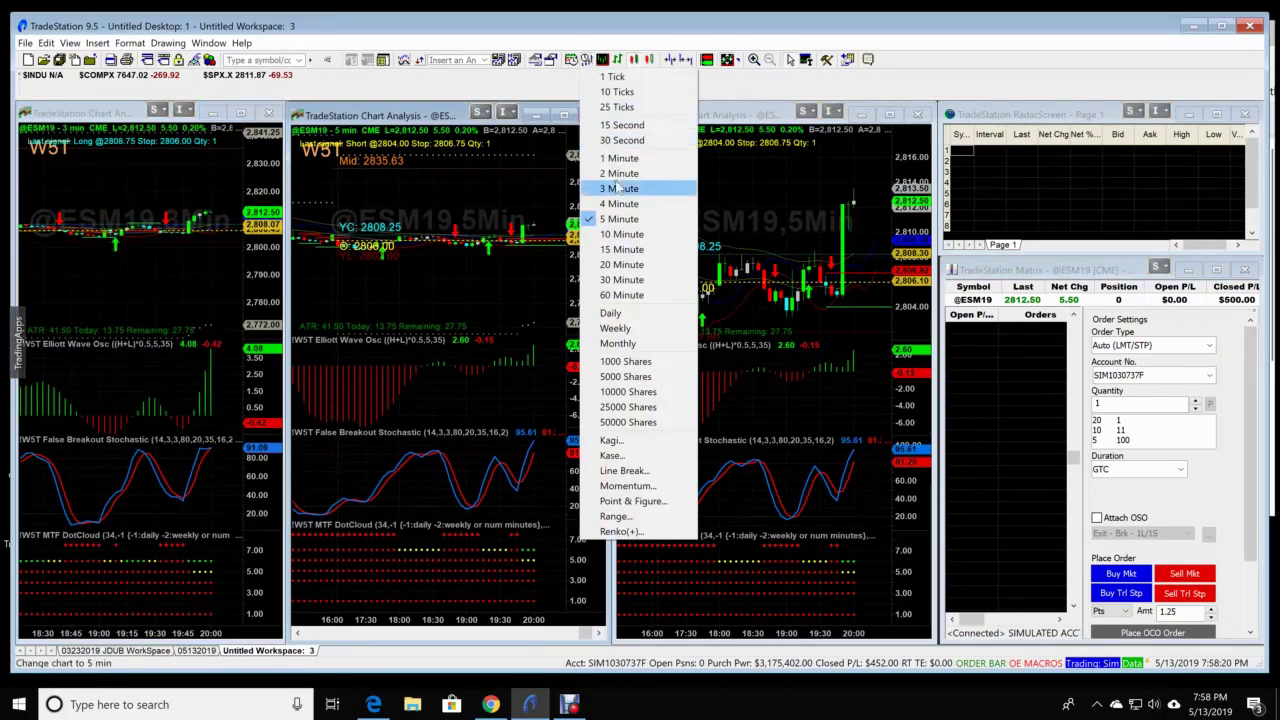
click(617, 222)
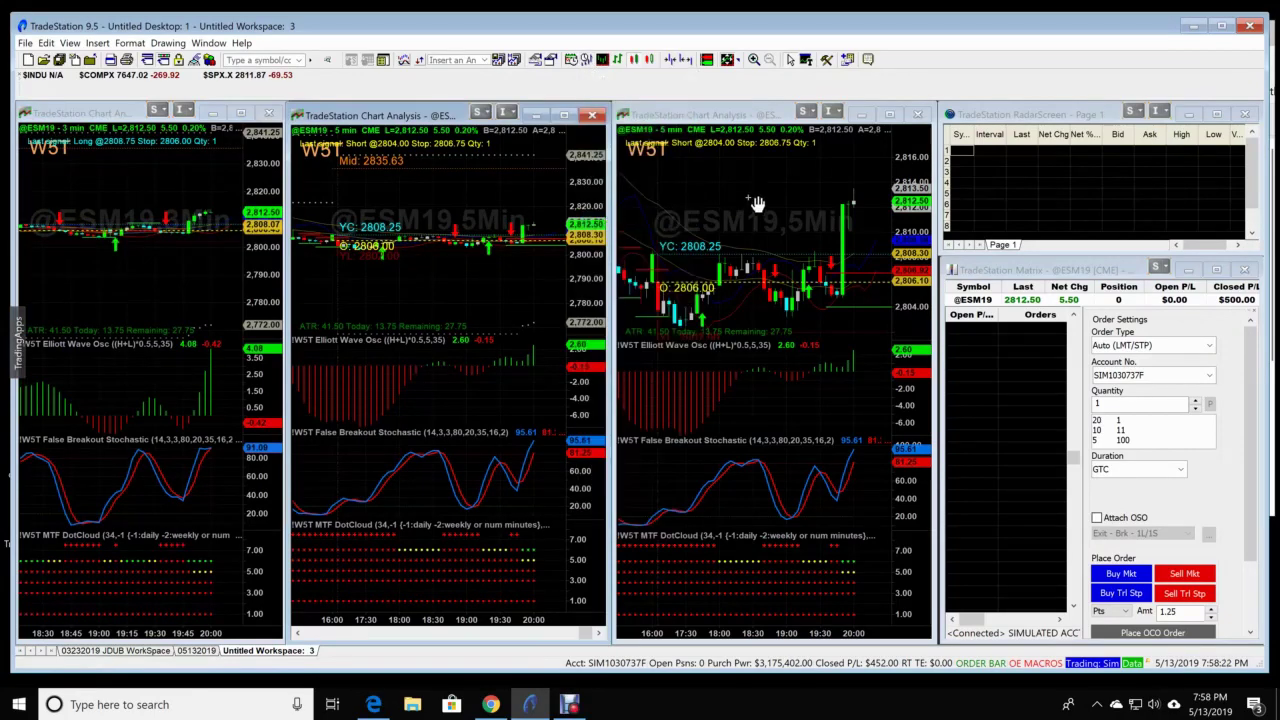
click(757, 204)
click(586, 62)
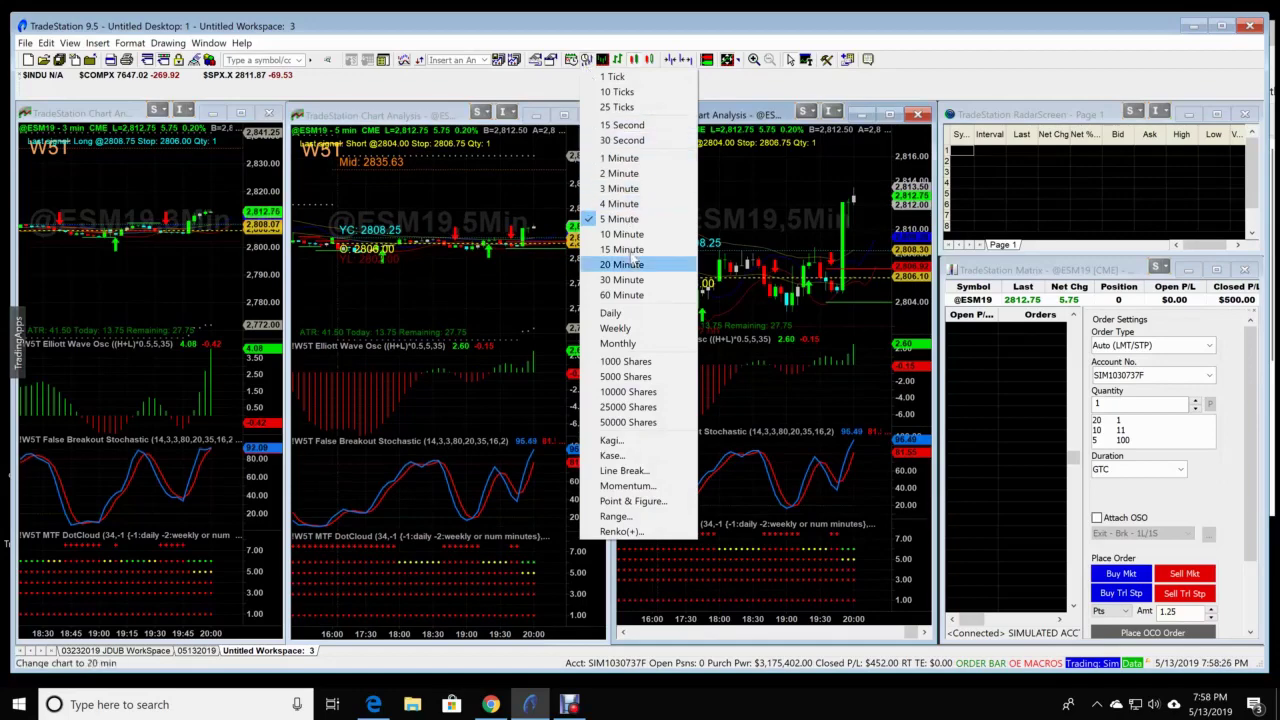
click(632, 250)
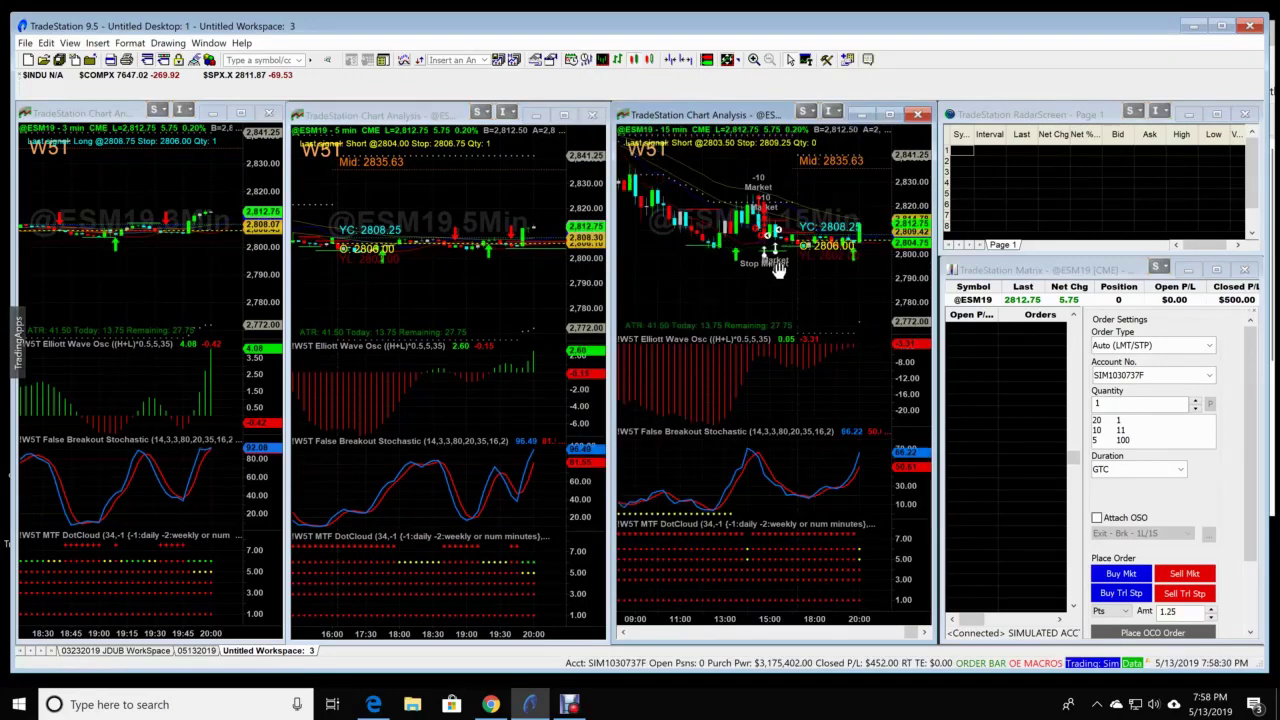
Disable account orders and positions on the 15-minute chart
right_click(770, 262)
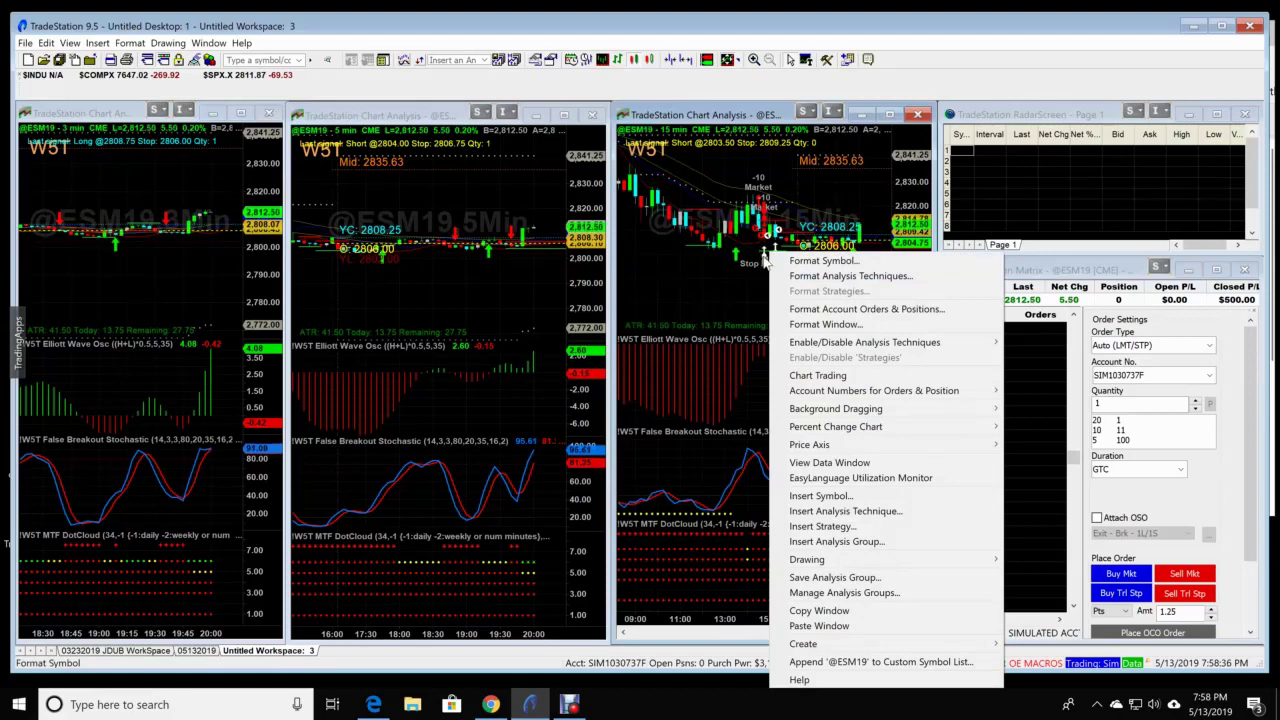
click(765, 258)
right_click(766, 258)
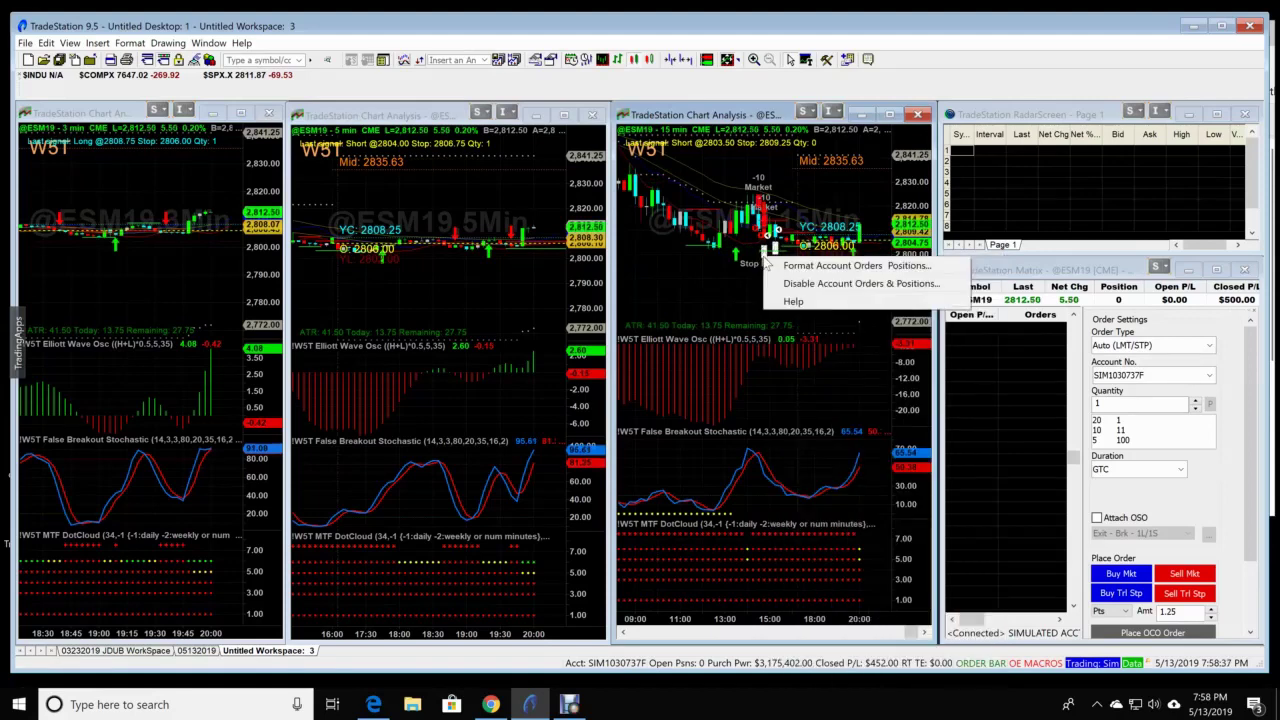
click(806, 285)
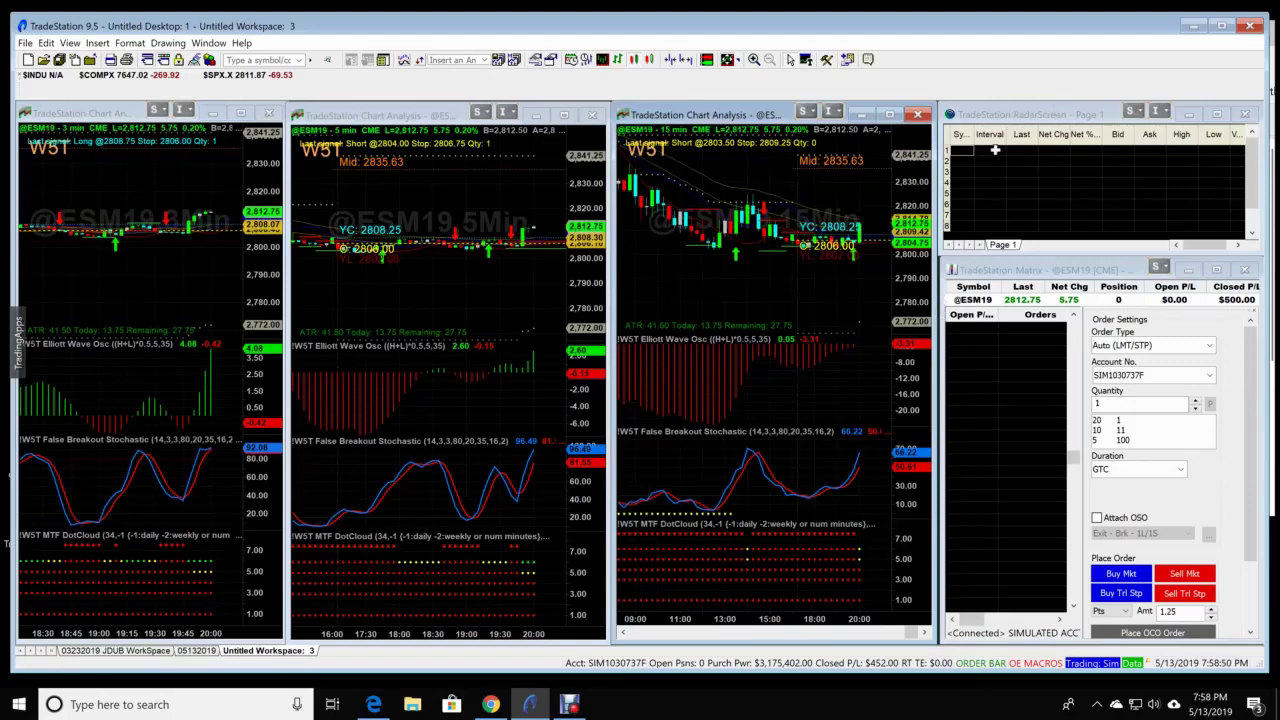
Add !W5T Black Box Breakout RS as a RadarScreen column, moved above Last after Interval
right_click(965, 151)
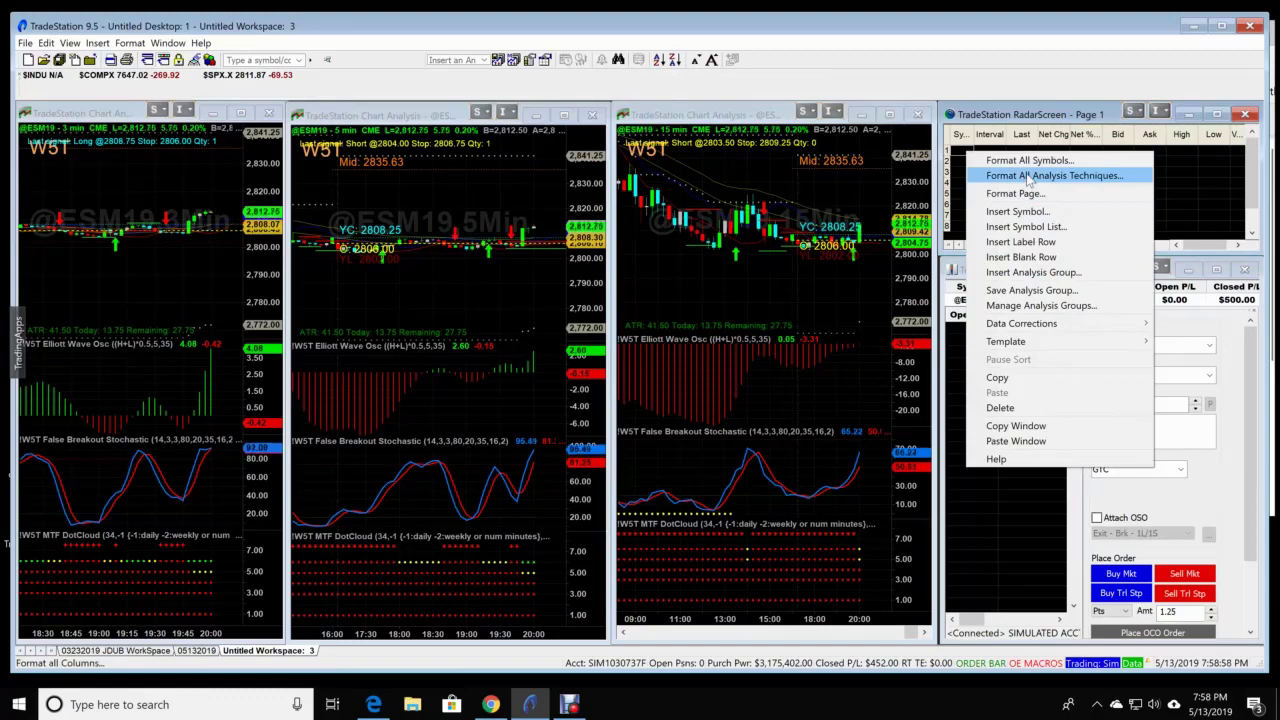
click(1027, 176)
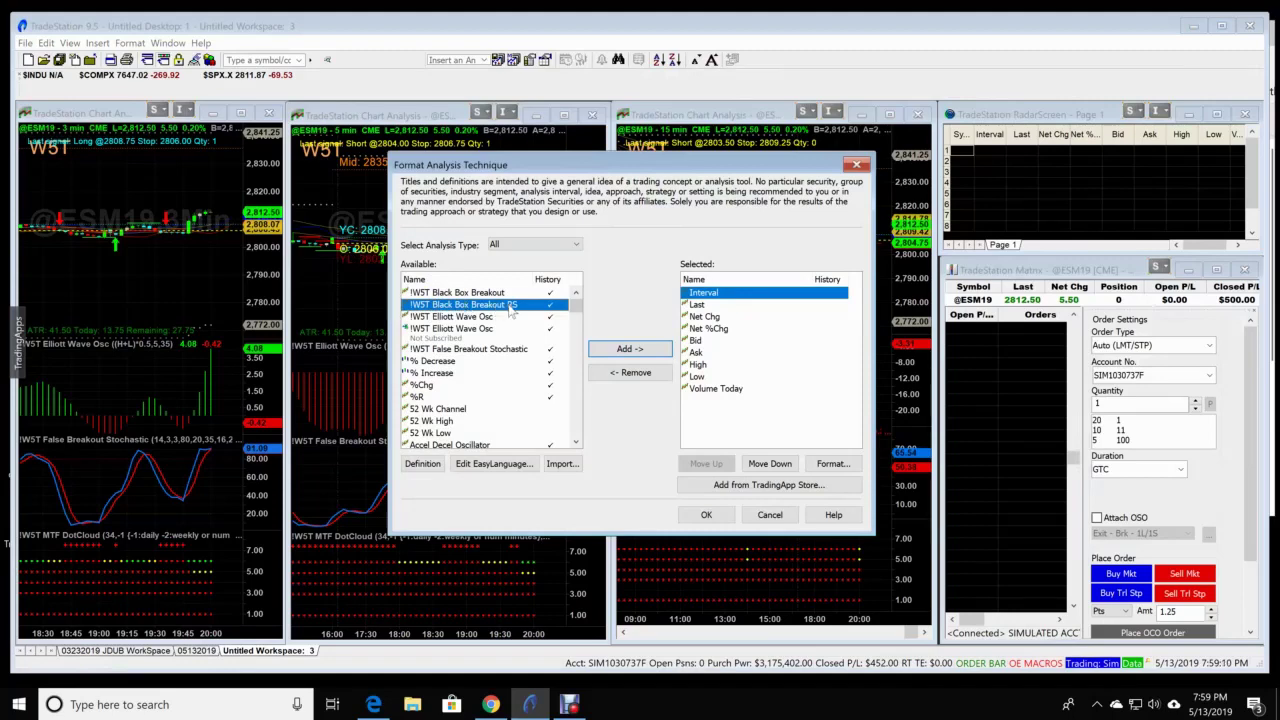
click(619, 350)
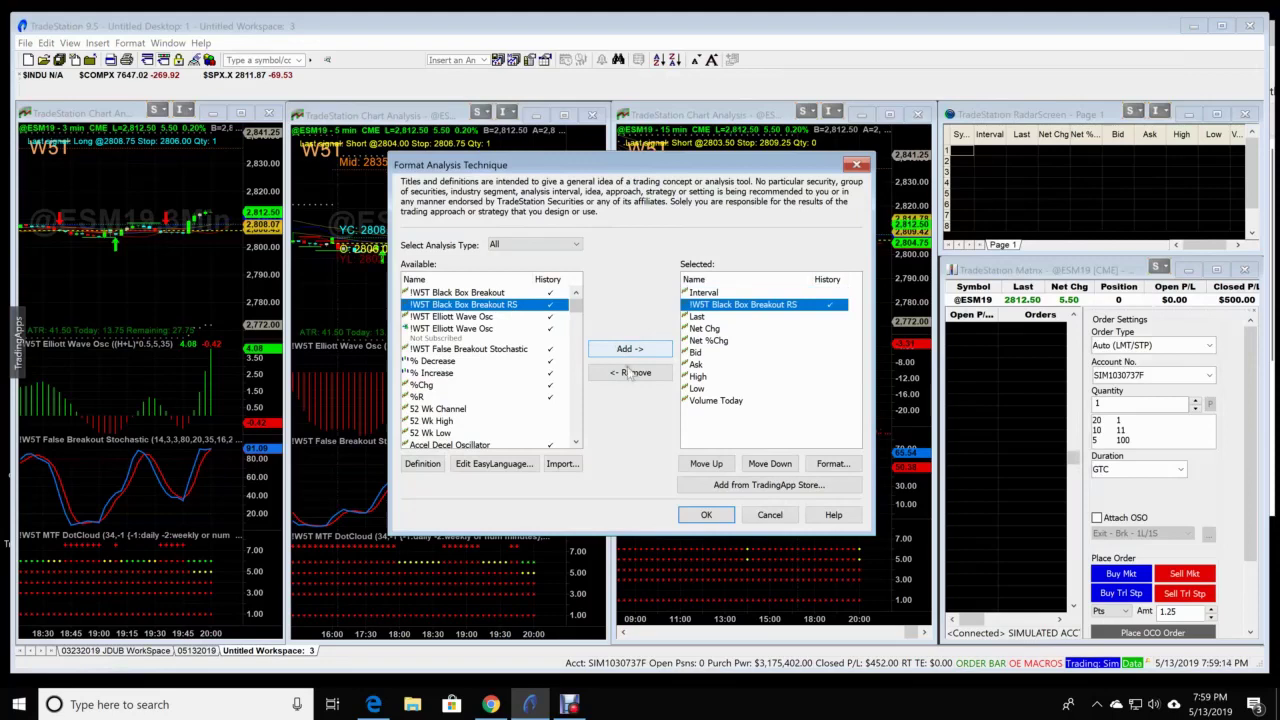
click(630, 373)
click(622, 350)
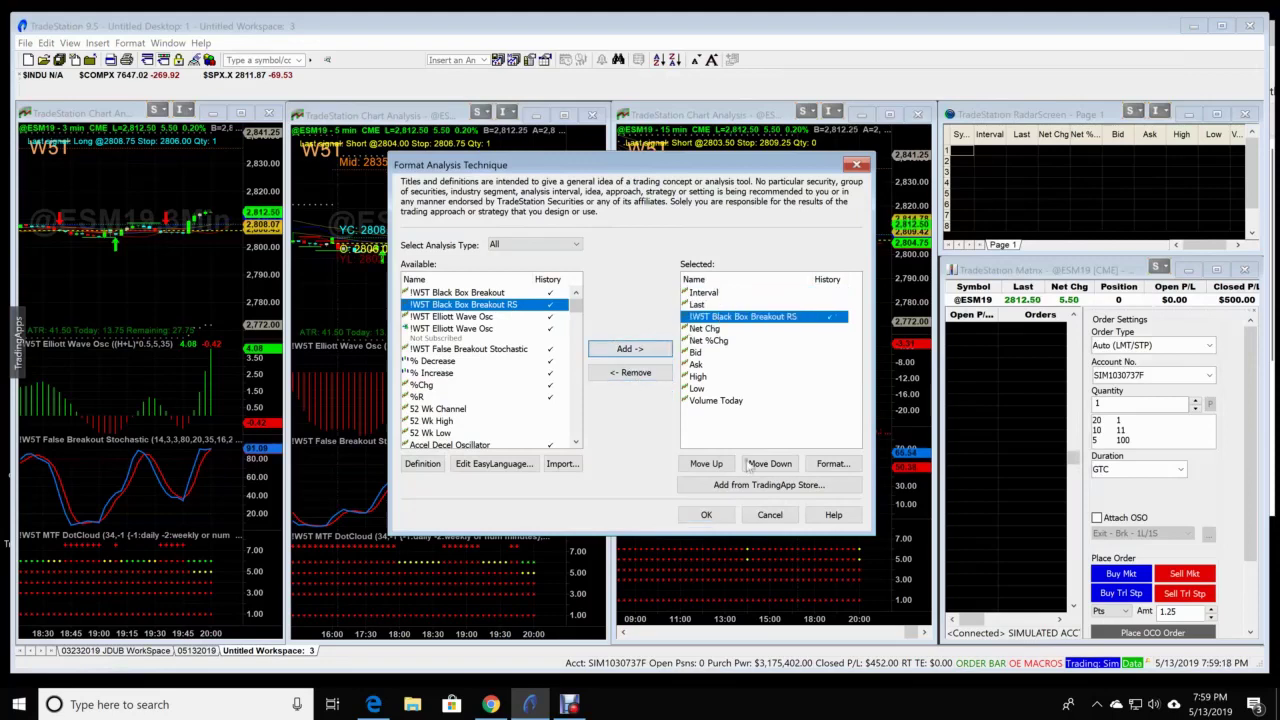
click(710, 465)
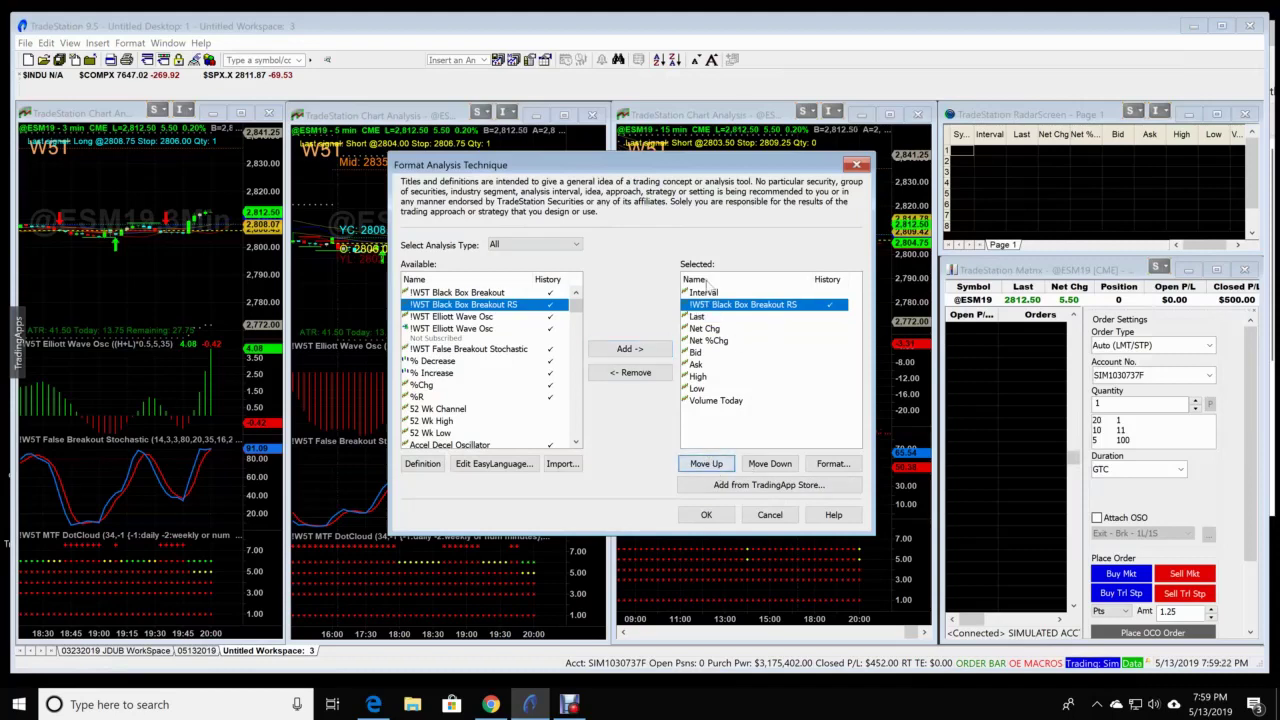
click(706, 514)
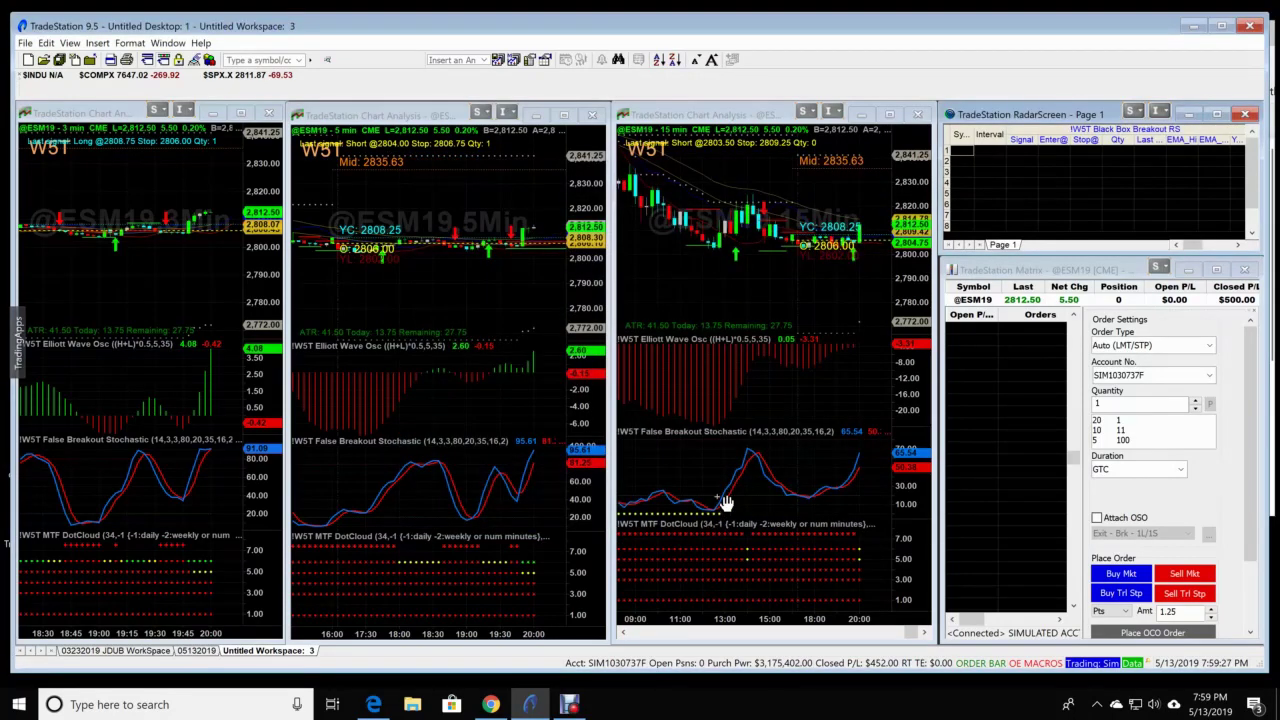
From the Black Box Breakout RS column header, open its Format for All Symbols inputs
right_click(1033, 130)
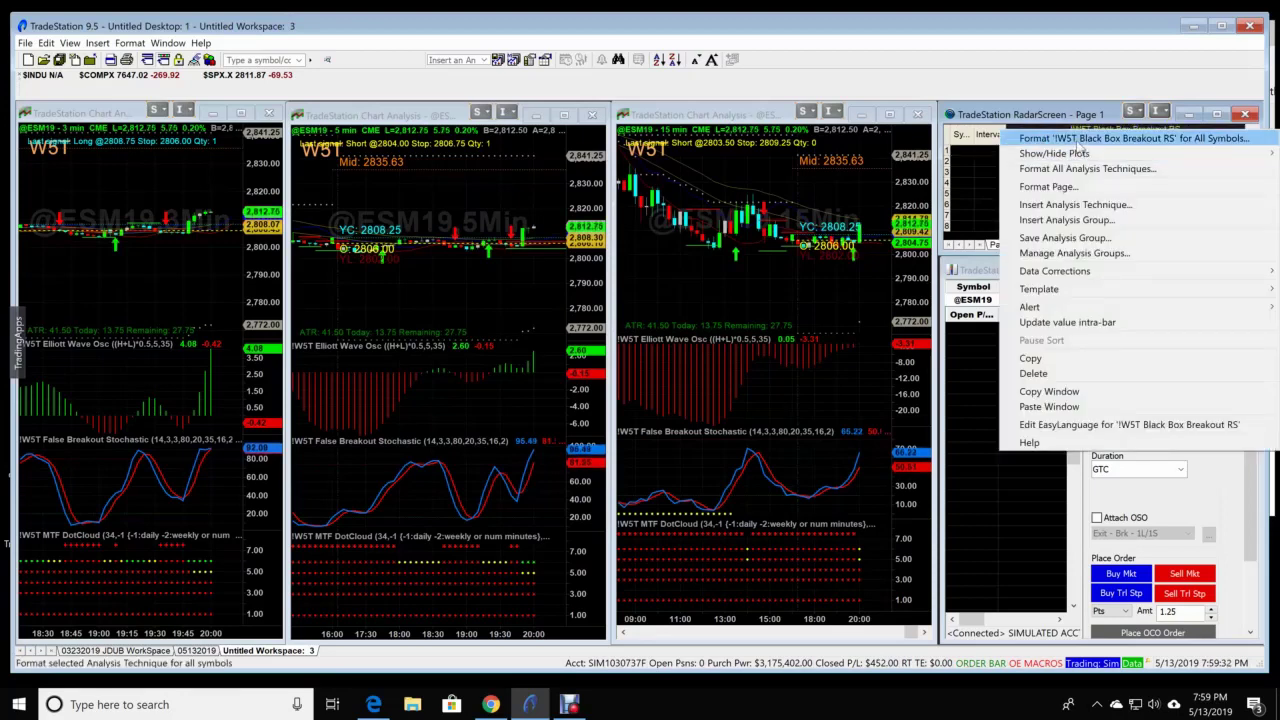
click(963, 172)
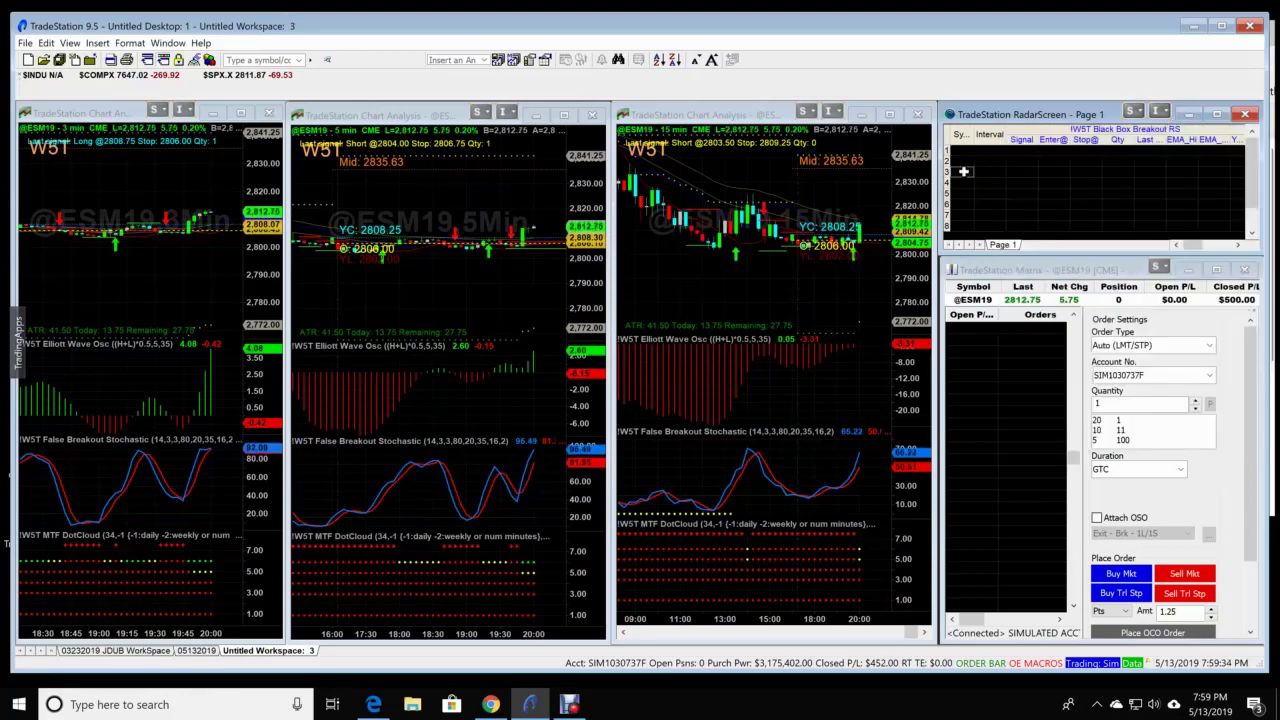
right_click(984, 136)
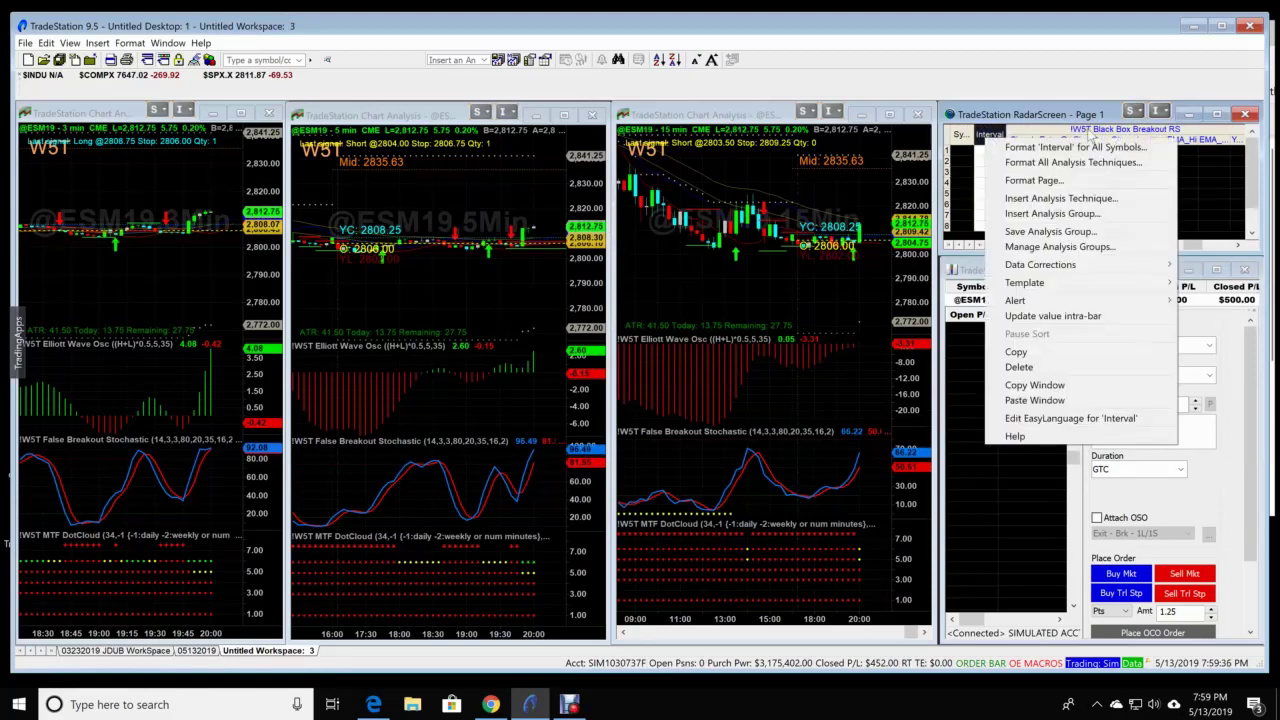
right_click(1020, 117)
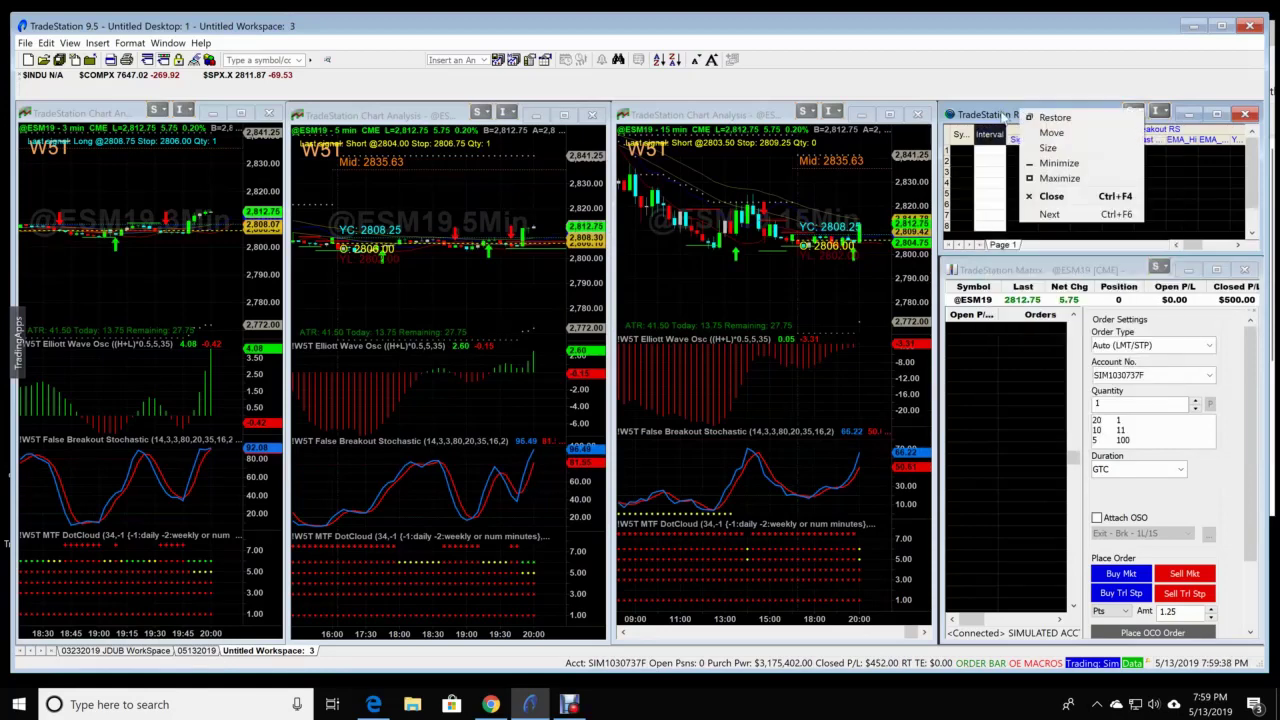
click(1001, 136)
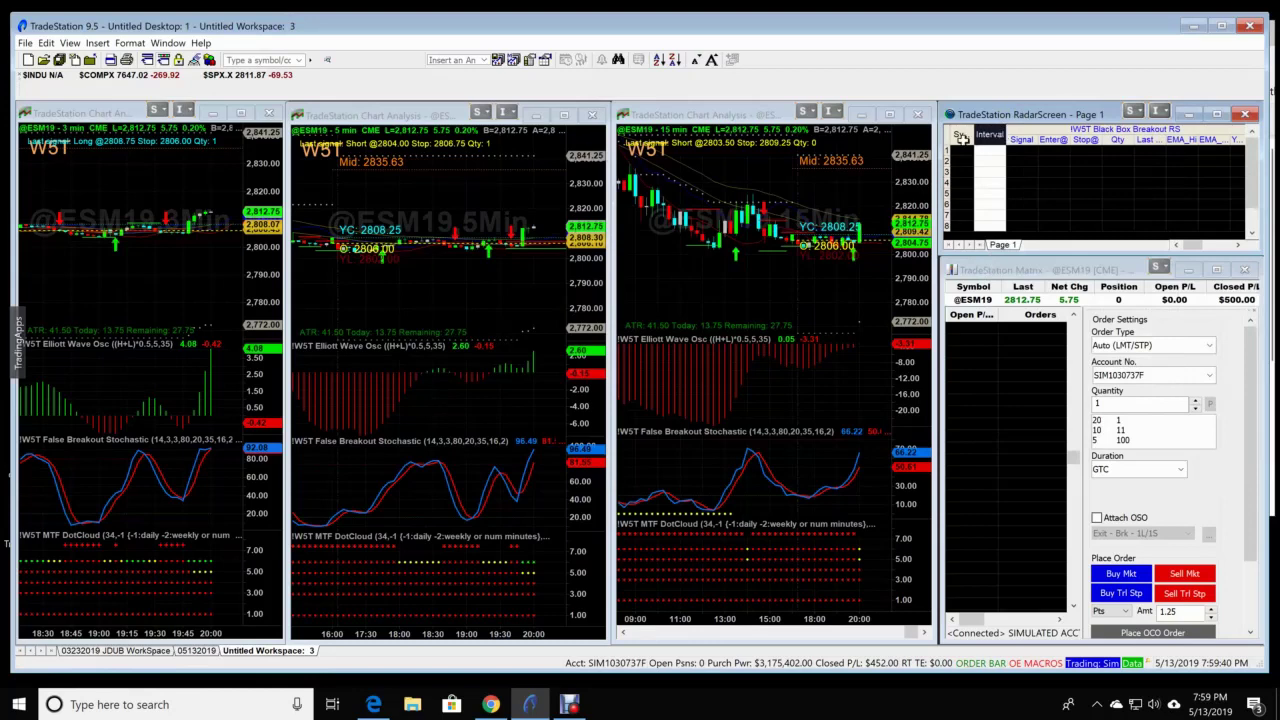
right_click(996, 137)
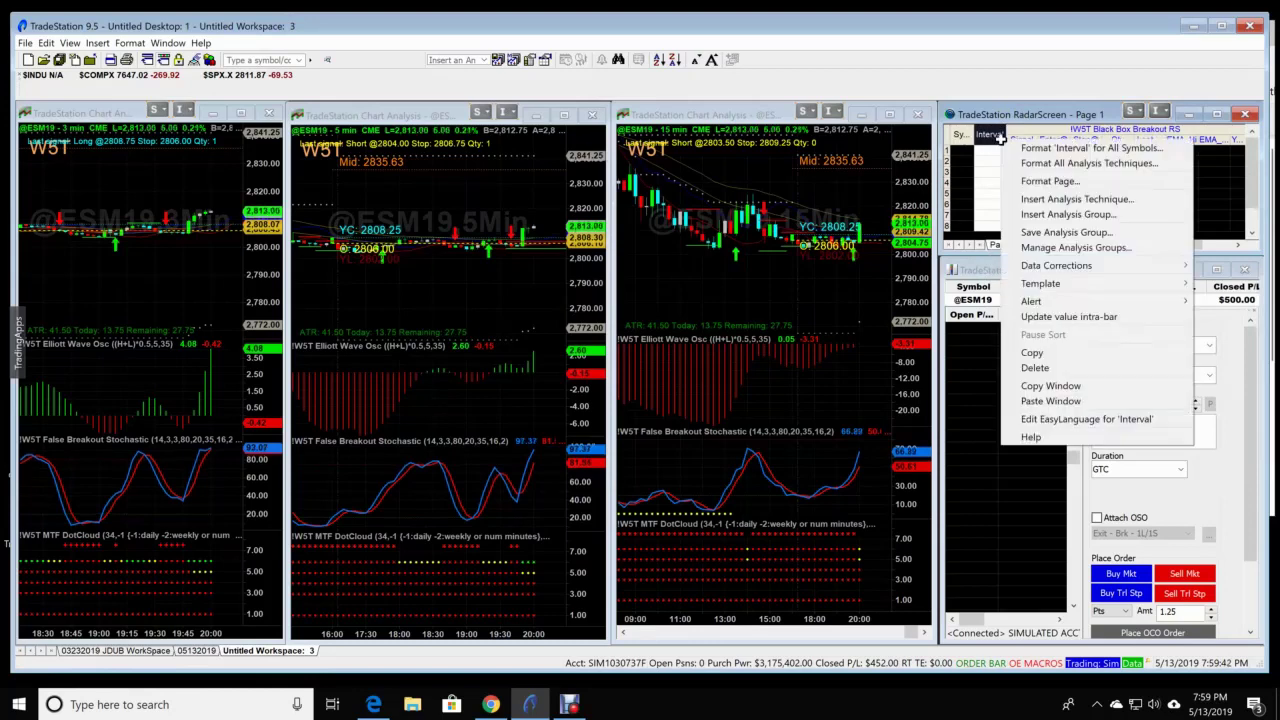
click(1003, 135)
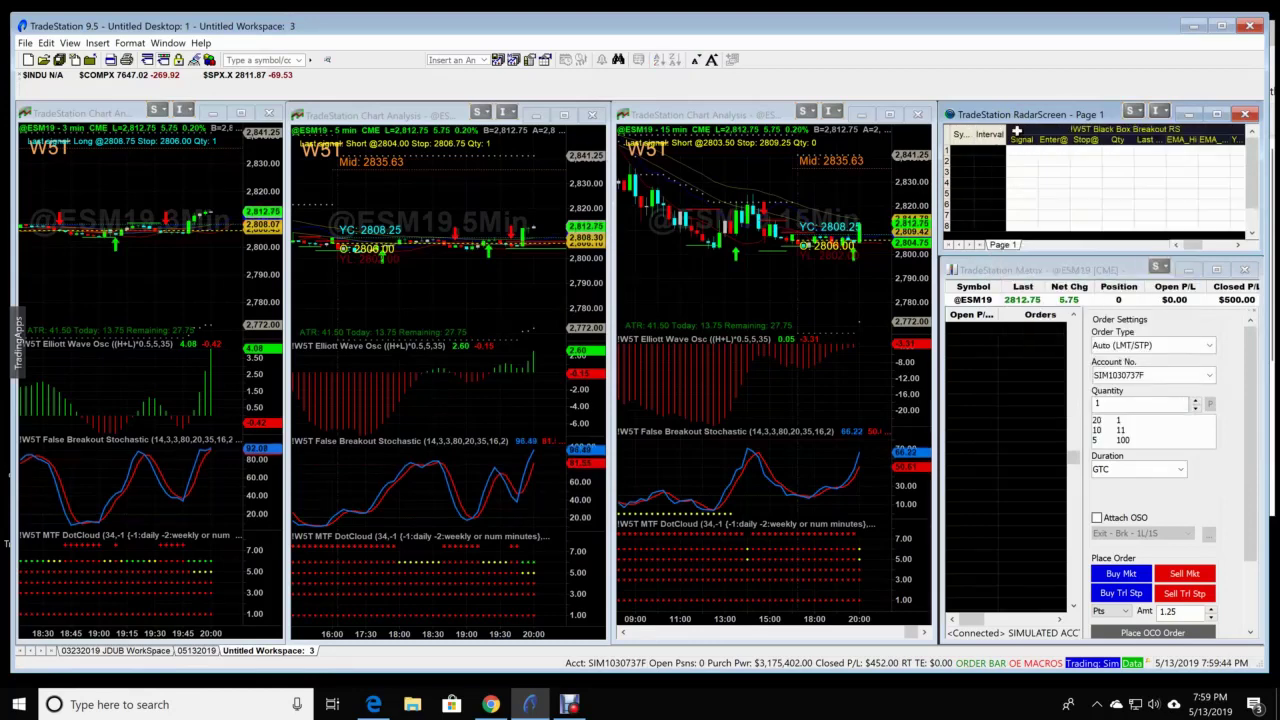
right_click(1016, 131)
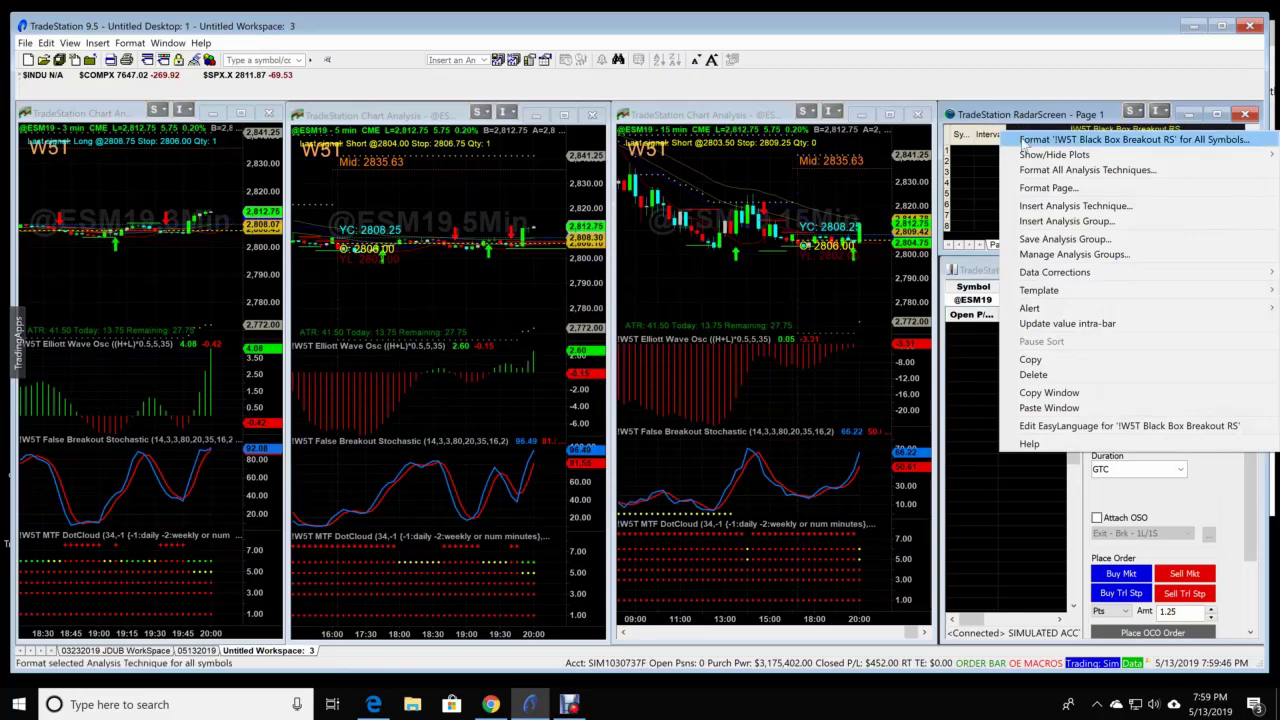
click(1025, 140)
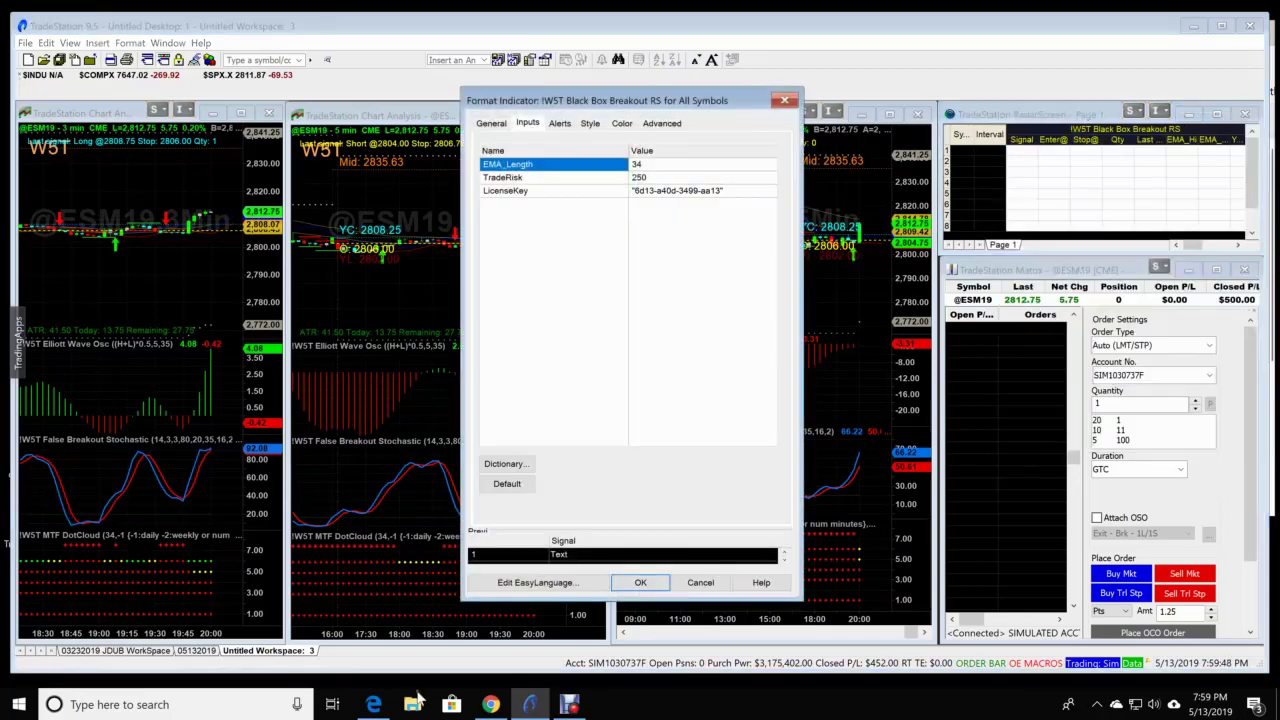
Replace the LicenseKey input with the new licence key and confirm with OK
click(722, 194)
key(BackSpace)
key(BackSpace)
key(BackSpace)
key(BackSpace)
key(BackSpace)
key(BackSpace)
key(BackSpace)
key(BackSpace)
key(BackSpace)
key(BackSpace)
key(BackSpace)
key(BackSpace)
key(BackSpace)
key(BackSpace)
key(BackSpace)
key(BackSpace)
key(BackSpace)
key(BackSpace)
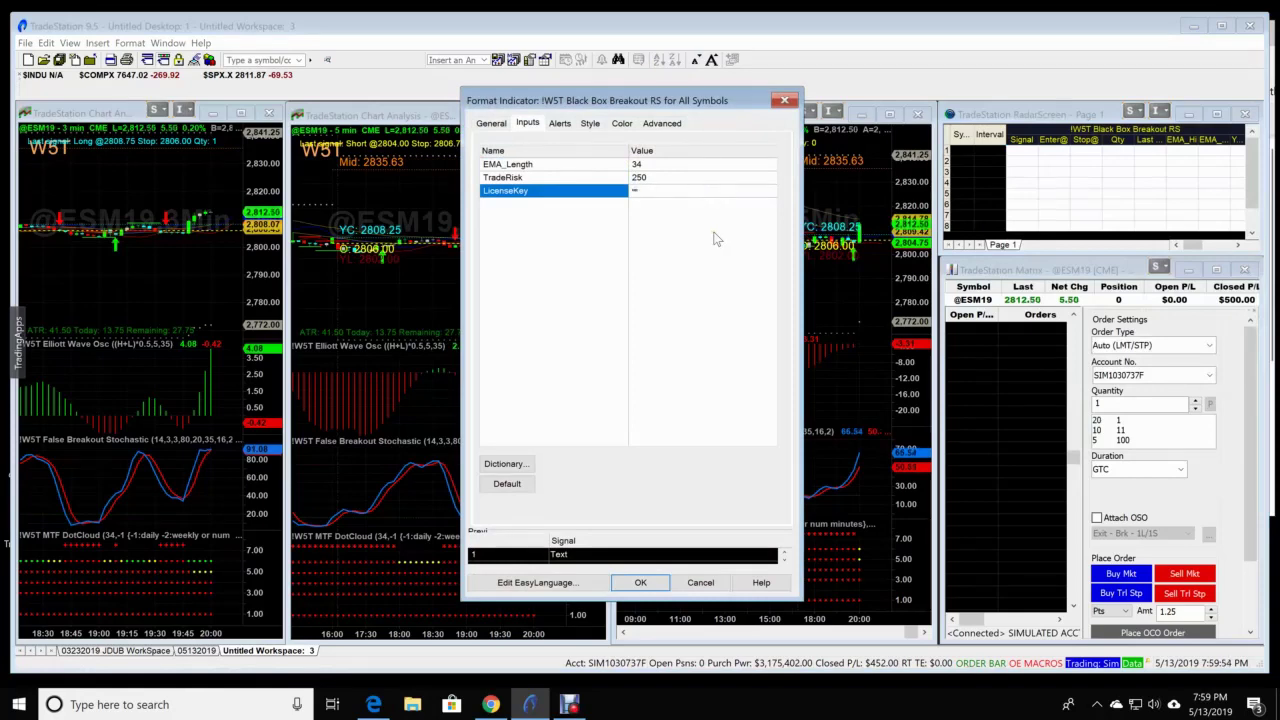
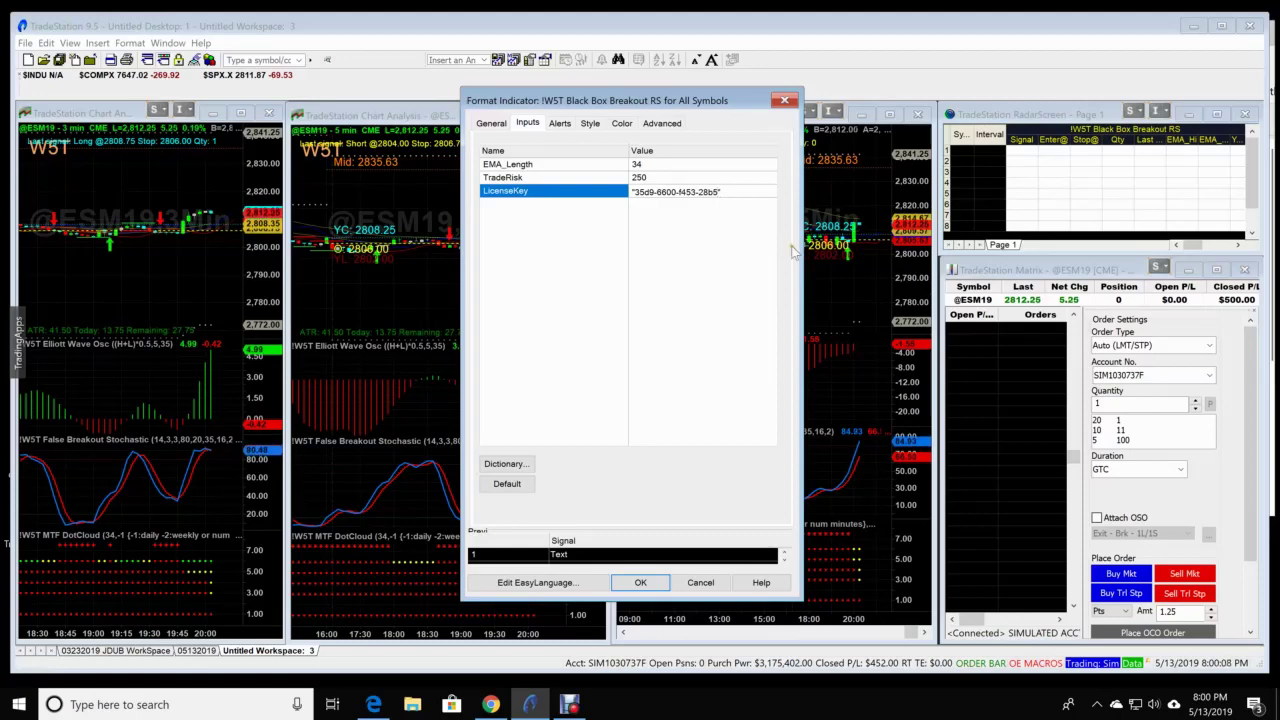
click(638, 582)
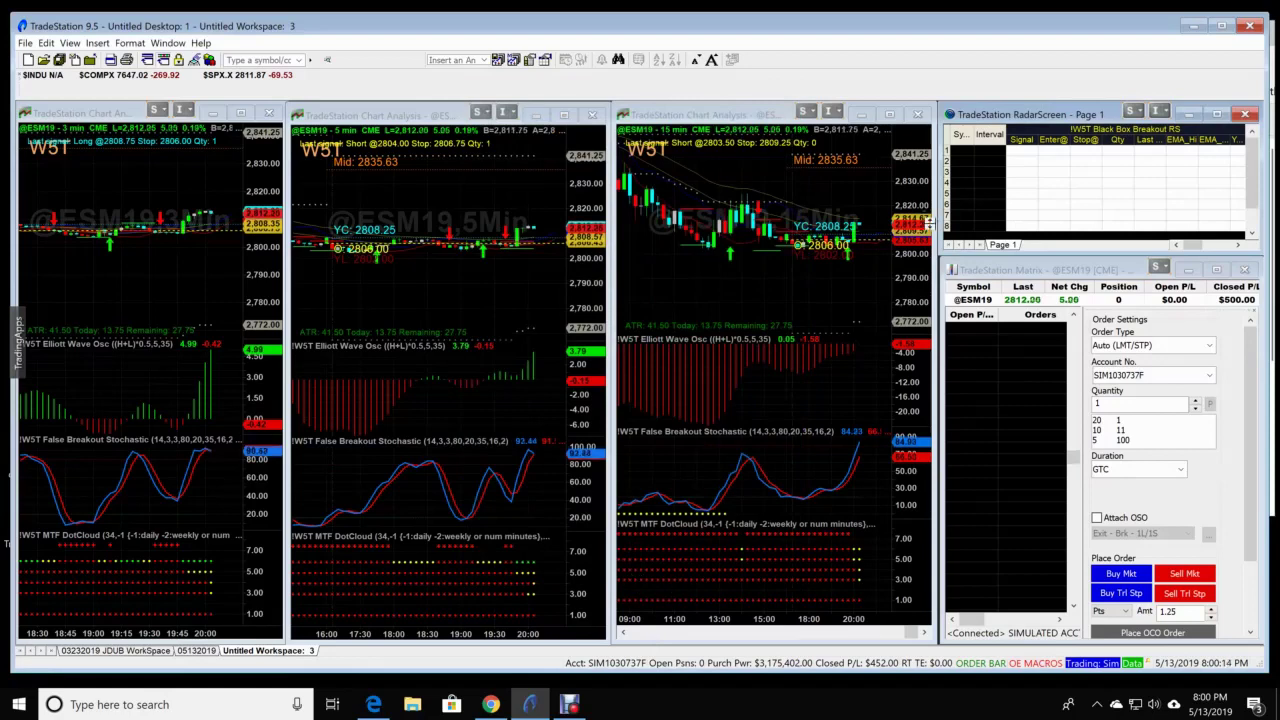
click(965, 151)
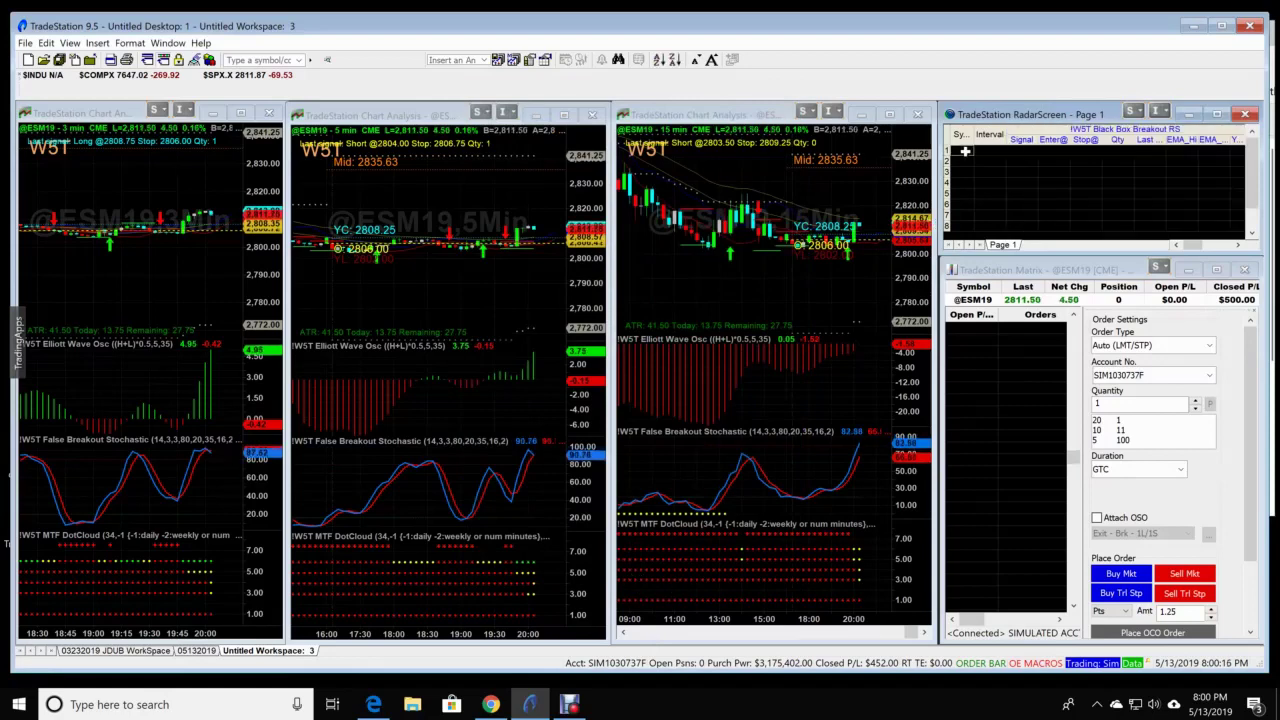
text(@)
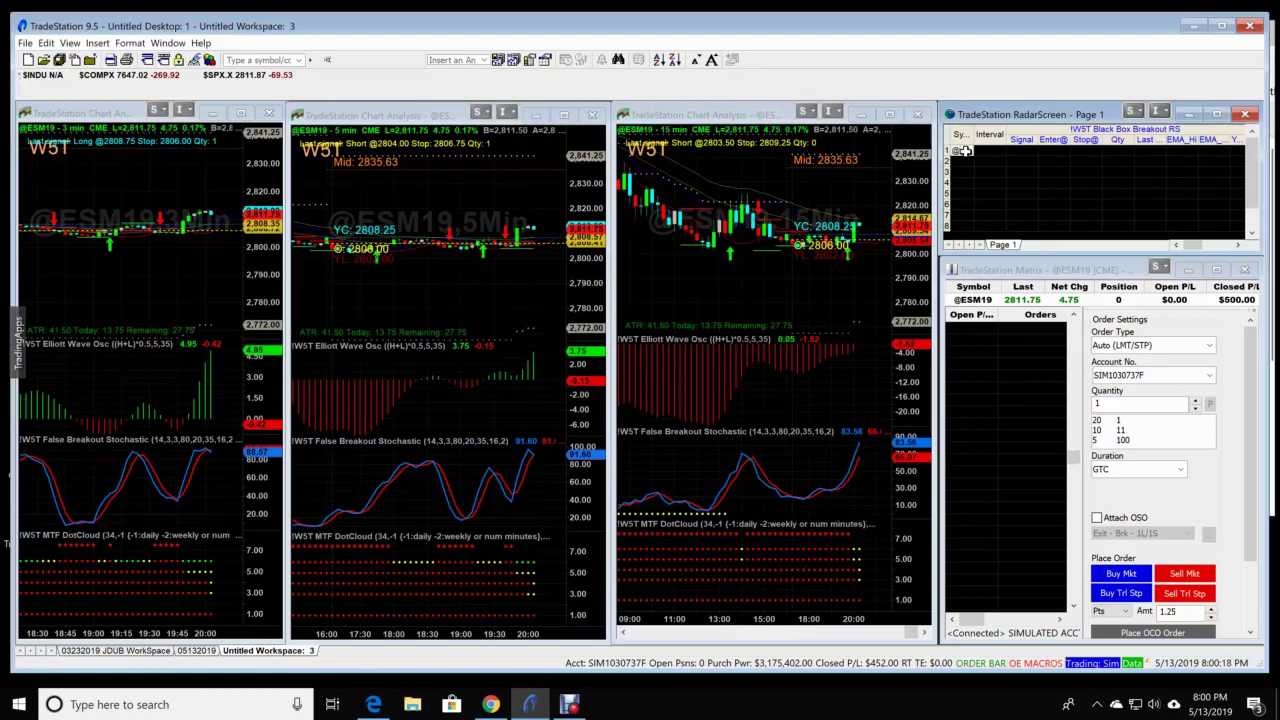
text(es)
key(Return)
text(@)
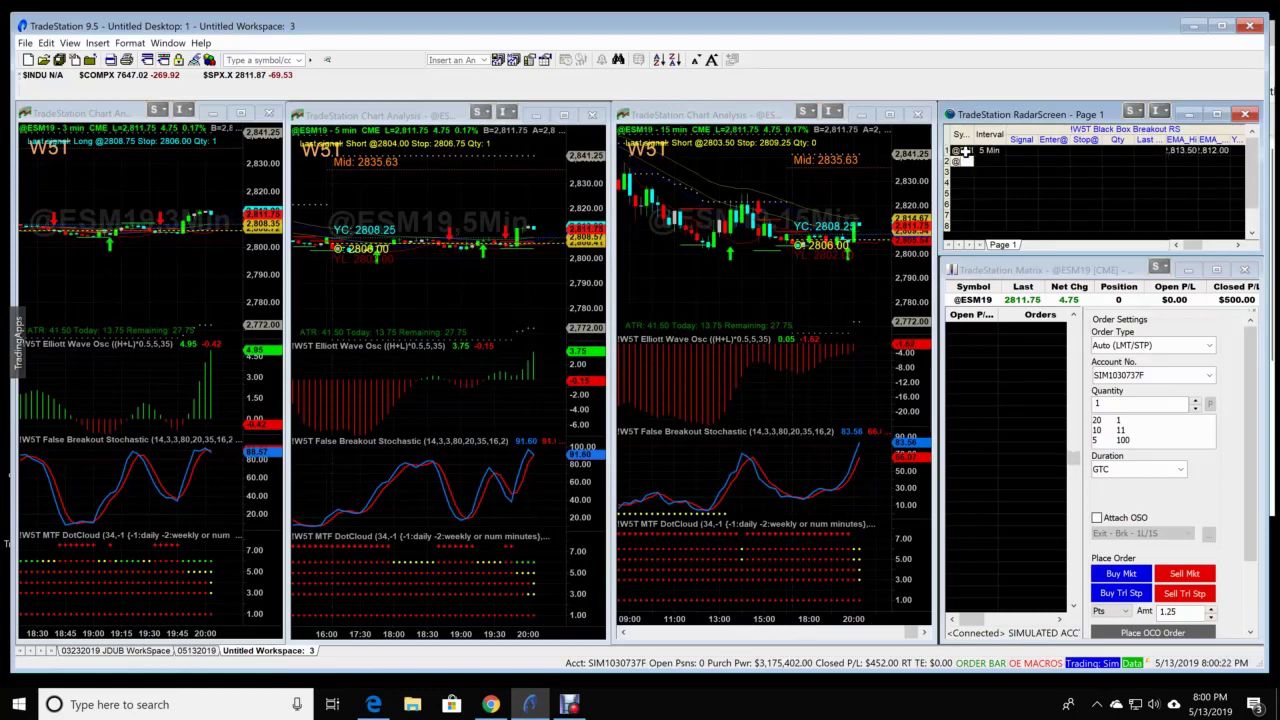
text(ym19)
key(Return)
text(@nqm)
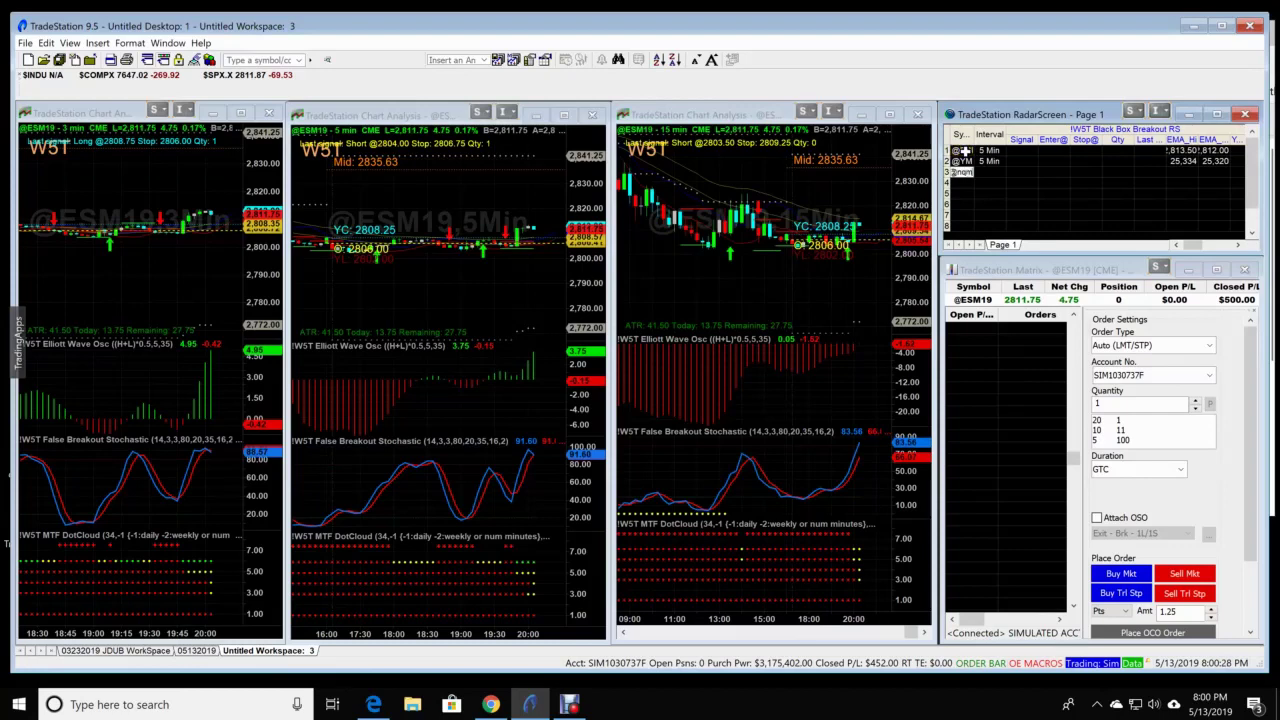
text(19)
key(Return)
text(@esm19)
key(Return)
text(@y)
text(hm19)
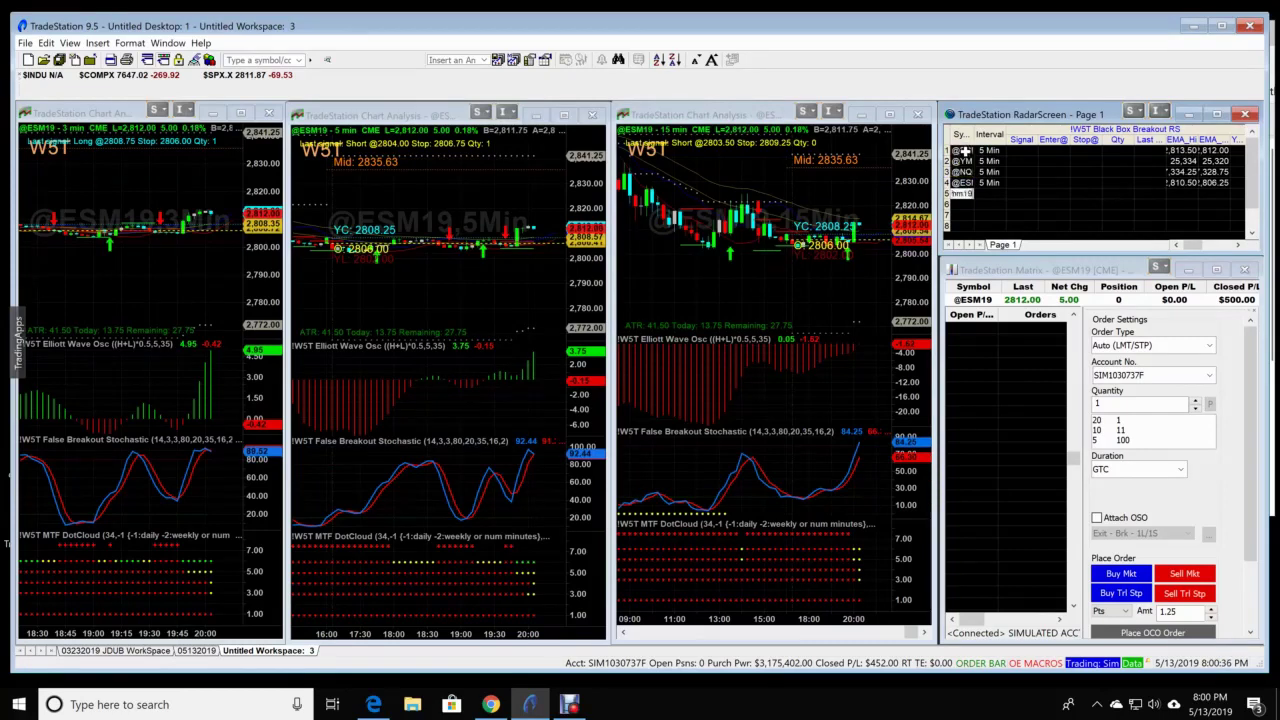
key(Return)
text(@nqm19)
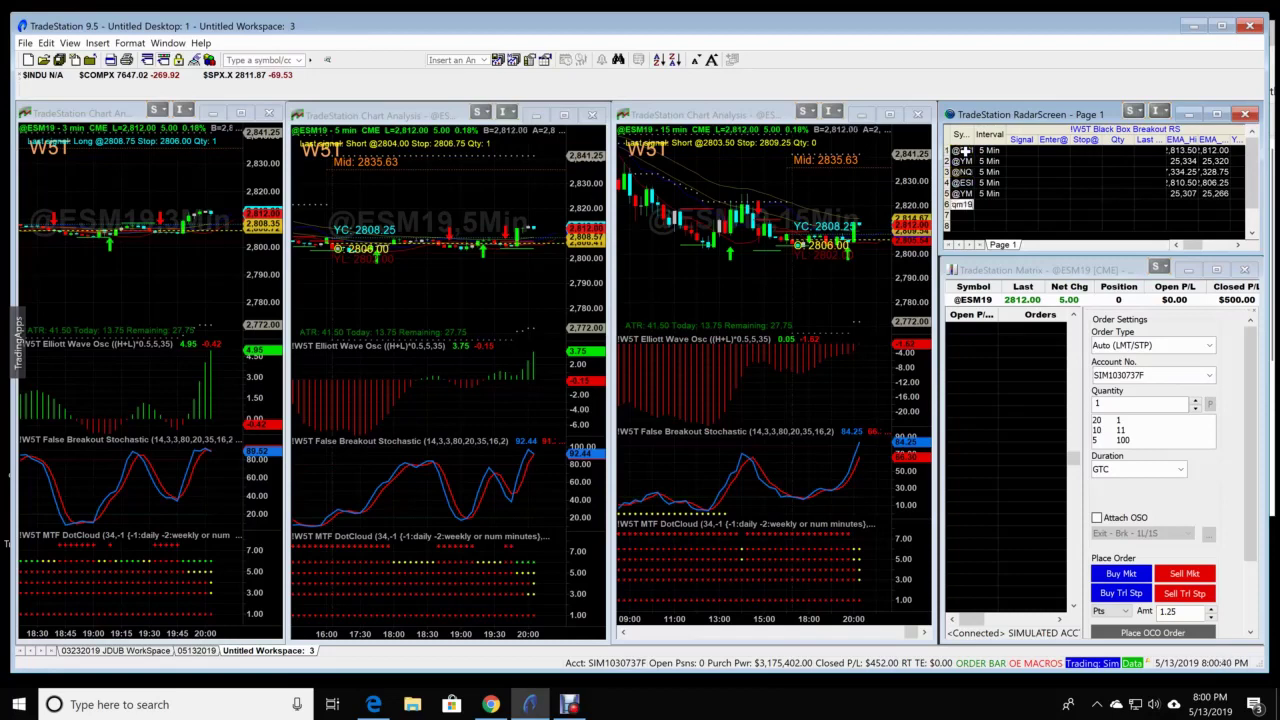
key(Return)
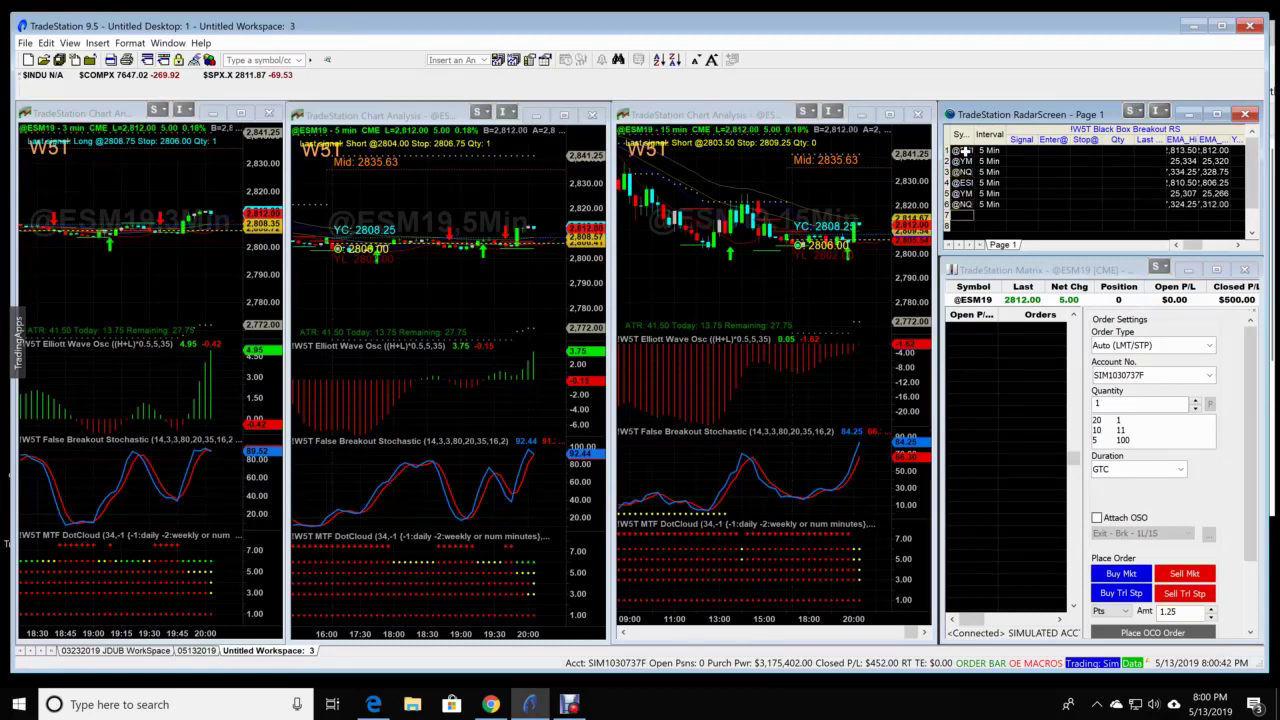
text(@clm1)
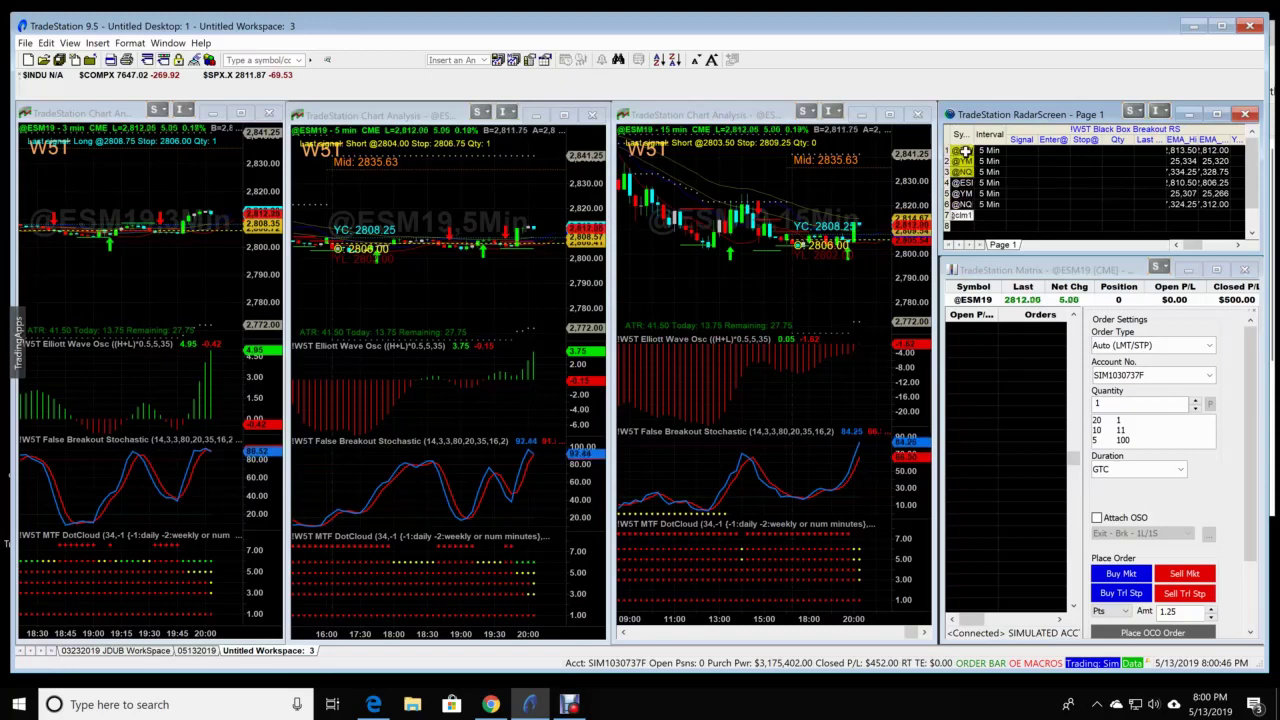
key(Return)
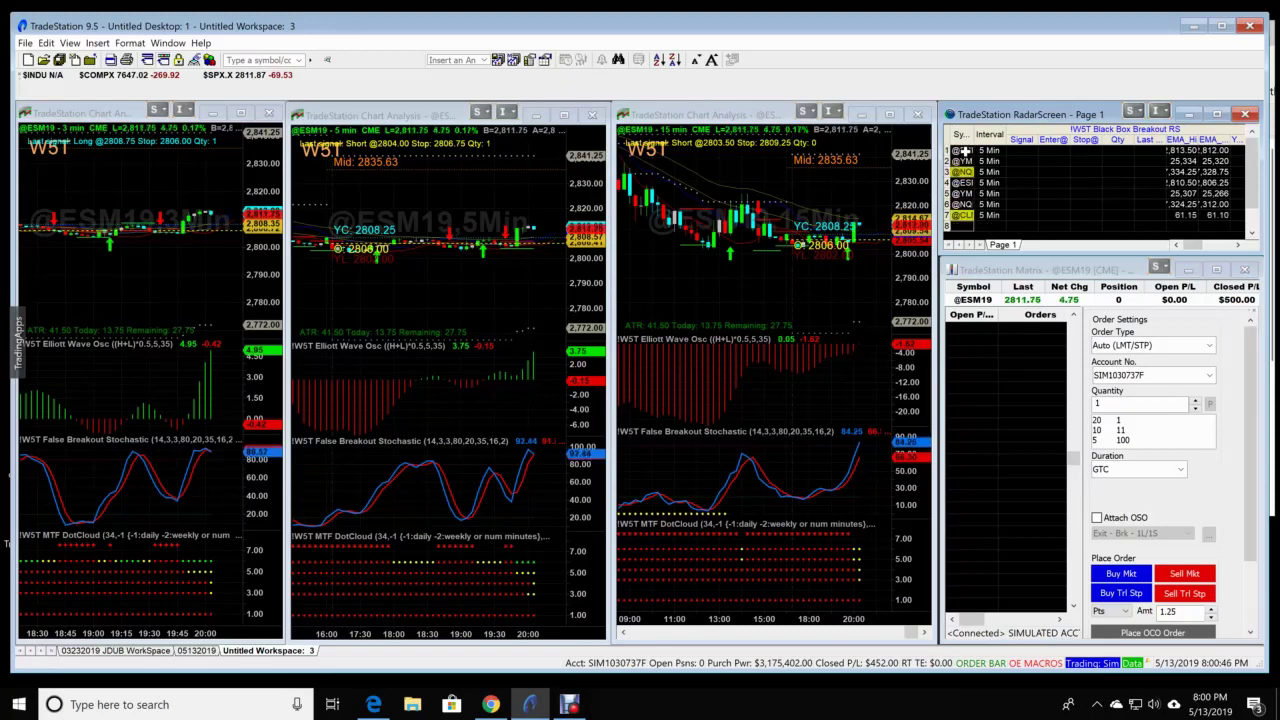
text(@gcm19)
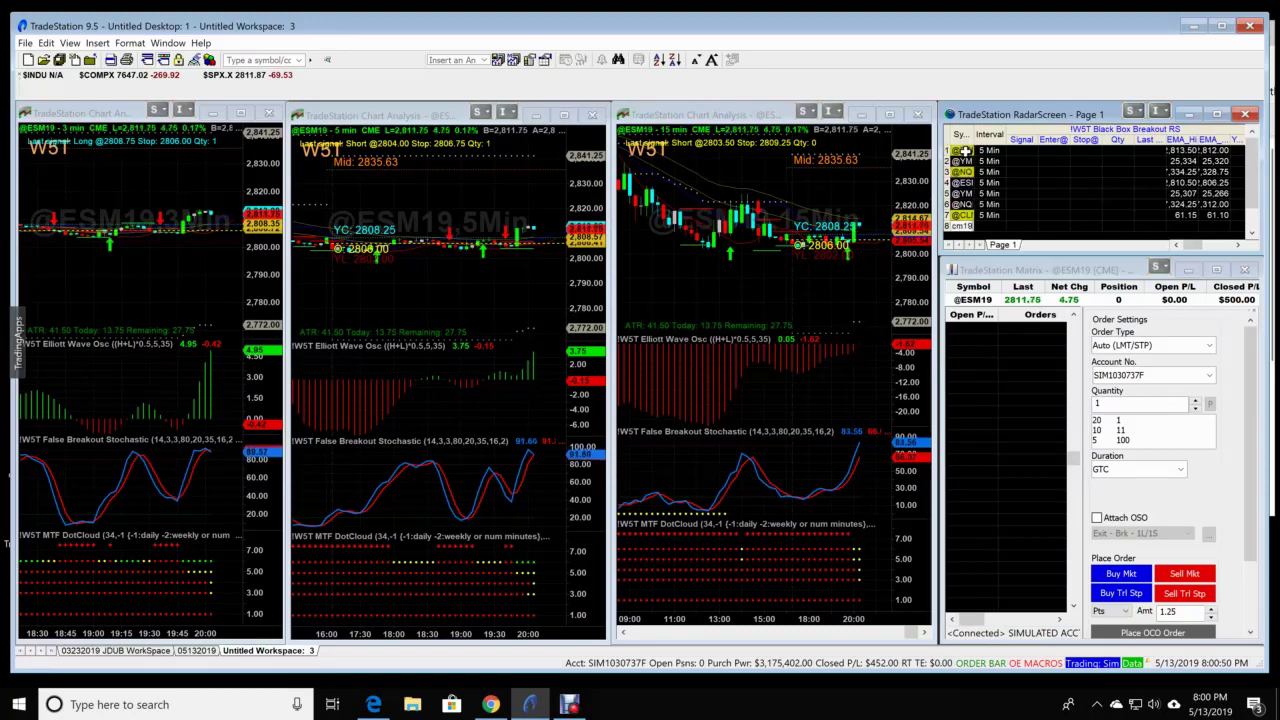
key(Return)
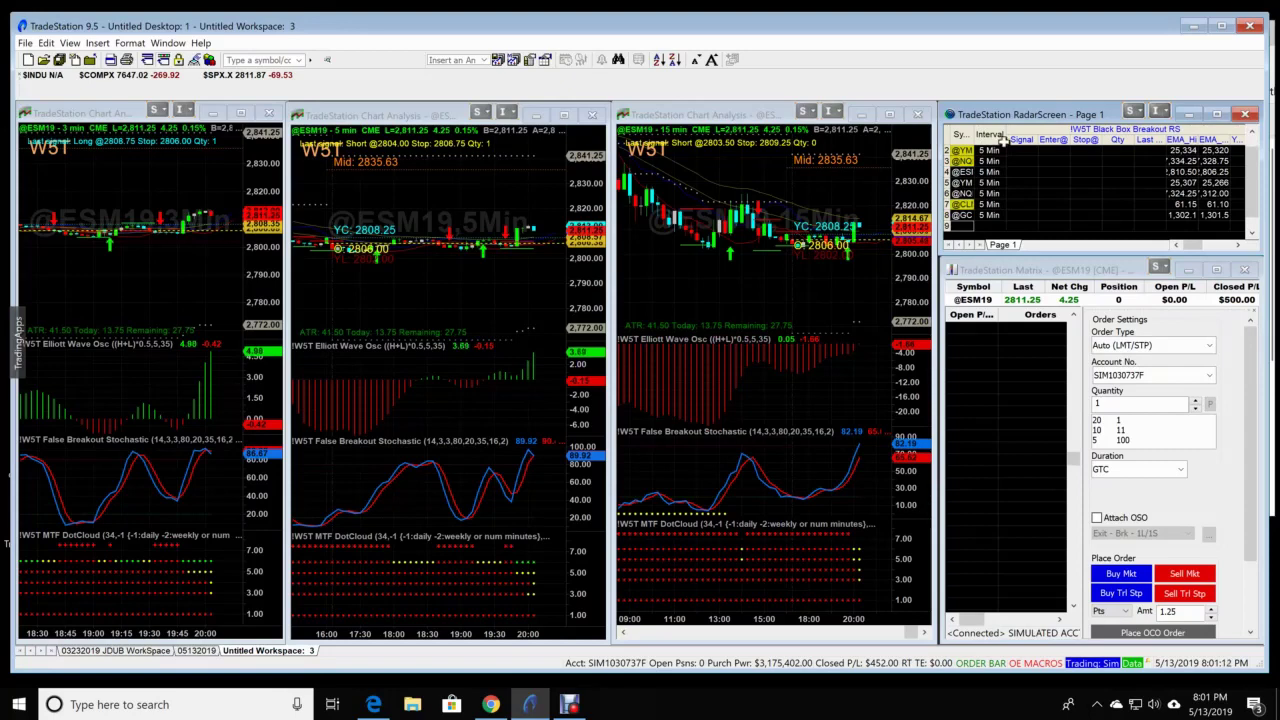
Put the 3-, 5- and 15-minute charts in the green Global Symbol Link group
click(157, 110)
click(190, 236)
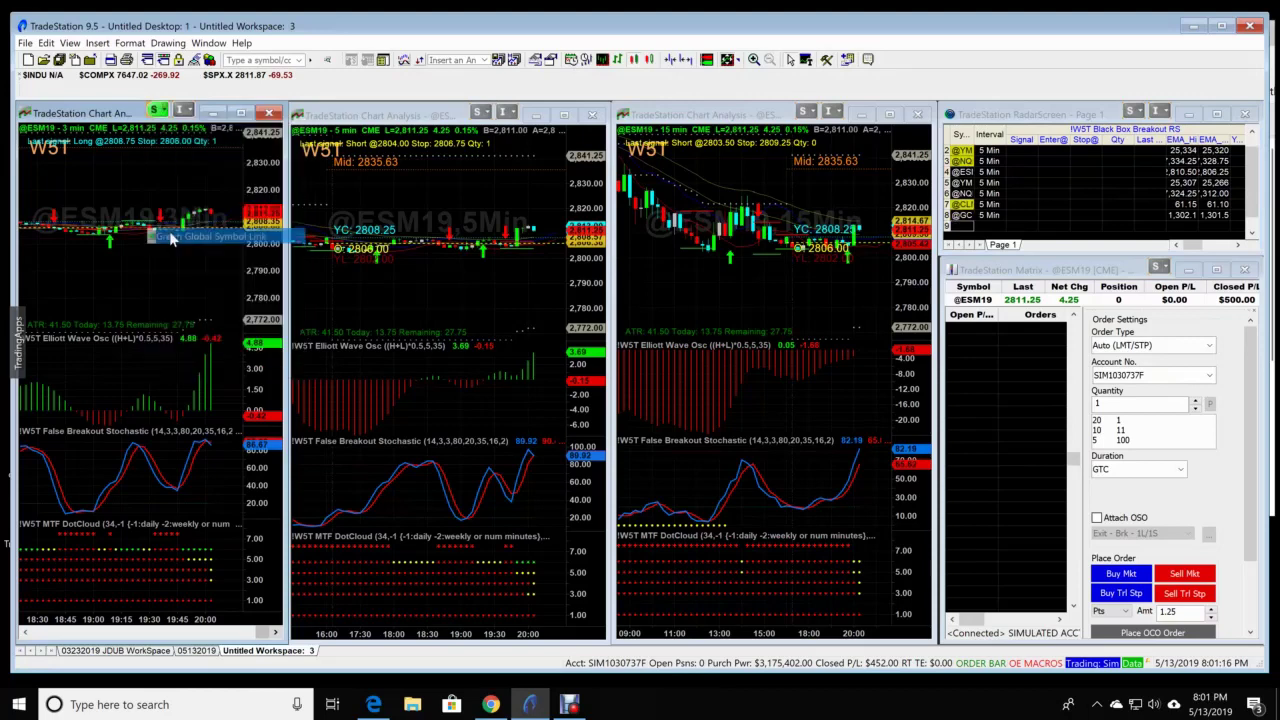
click(478, 111)
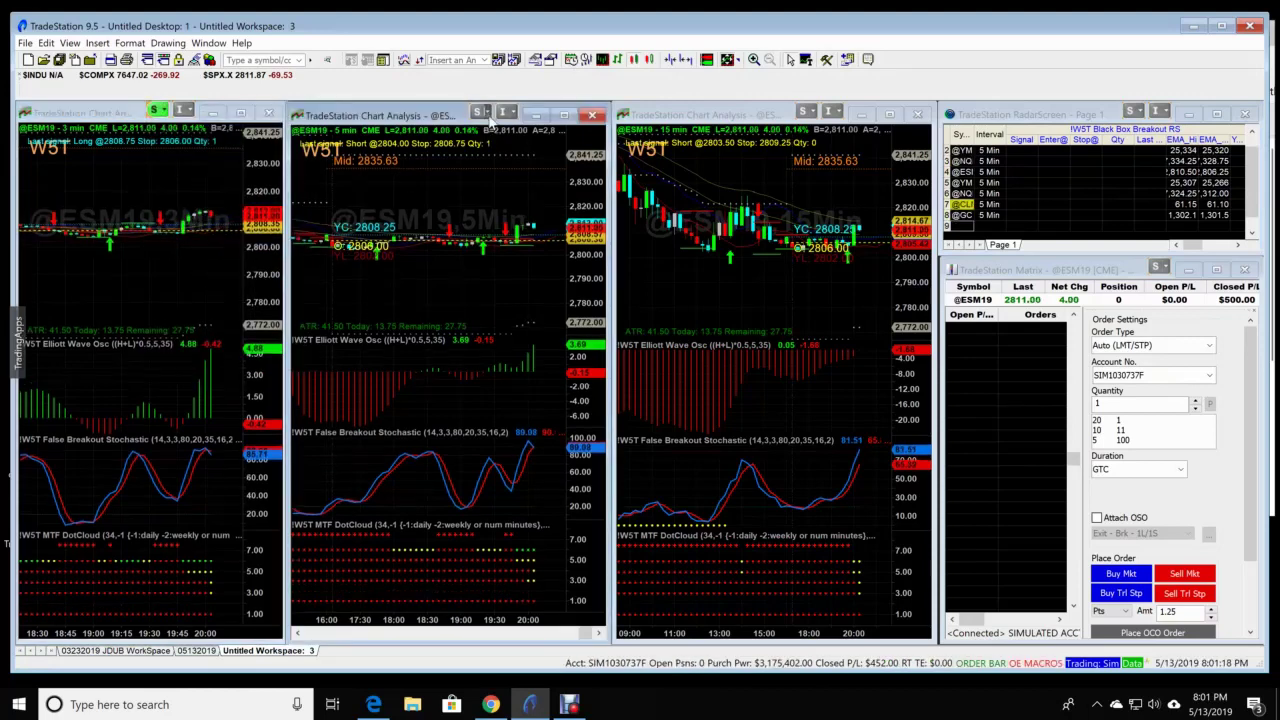
click(520, 238)
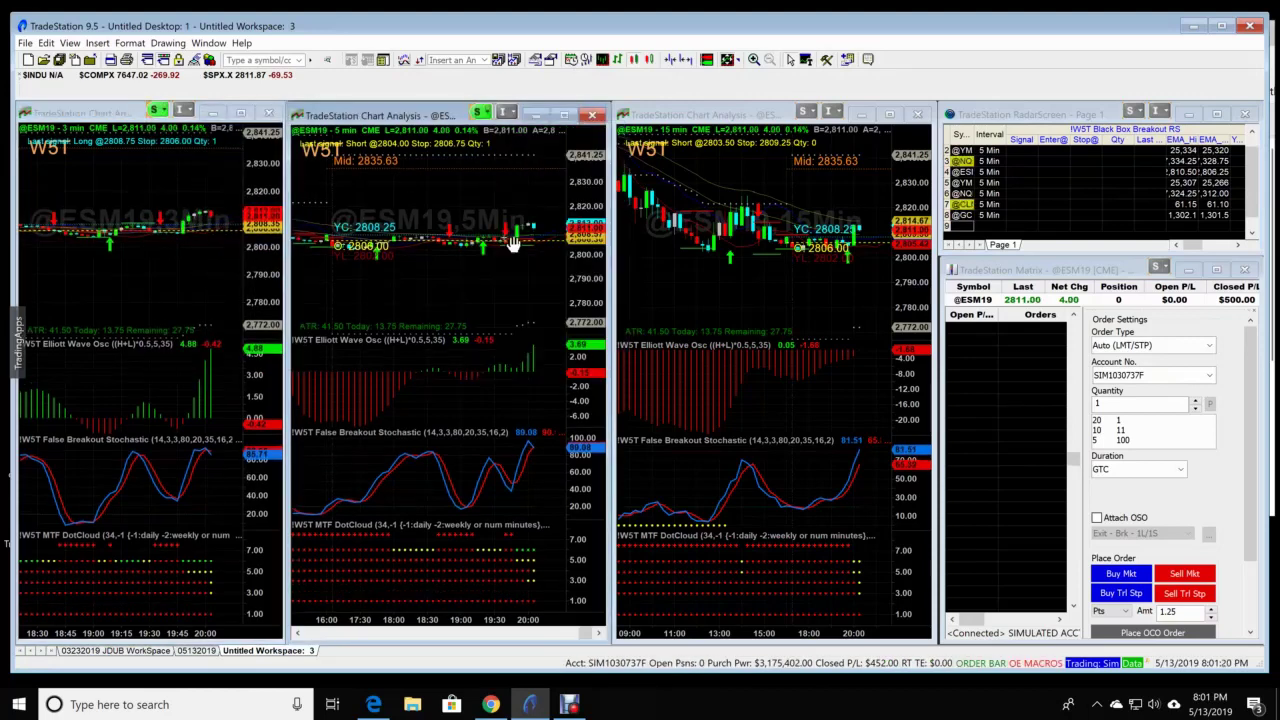
click(806, 111)
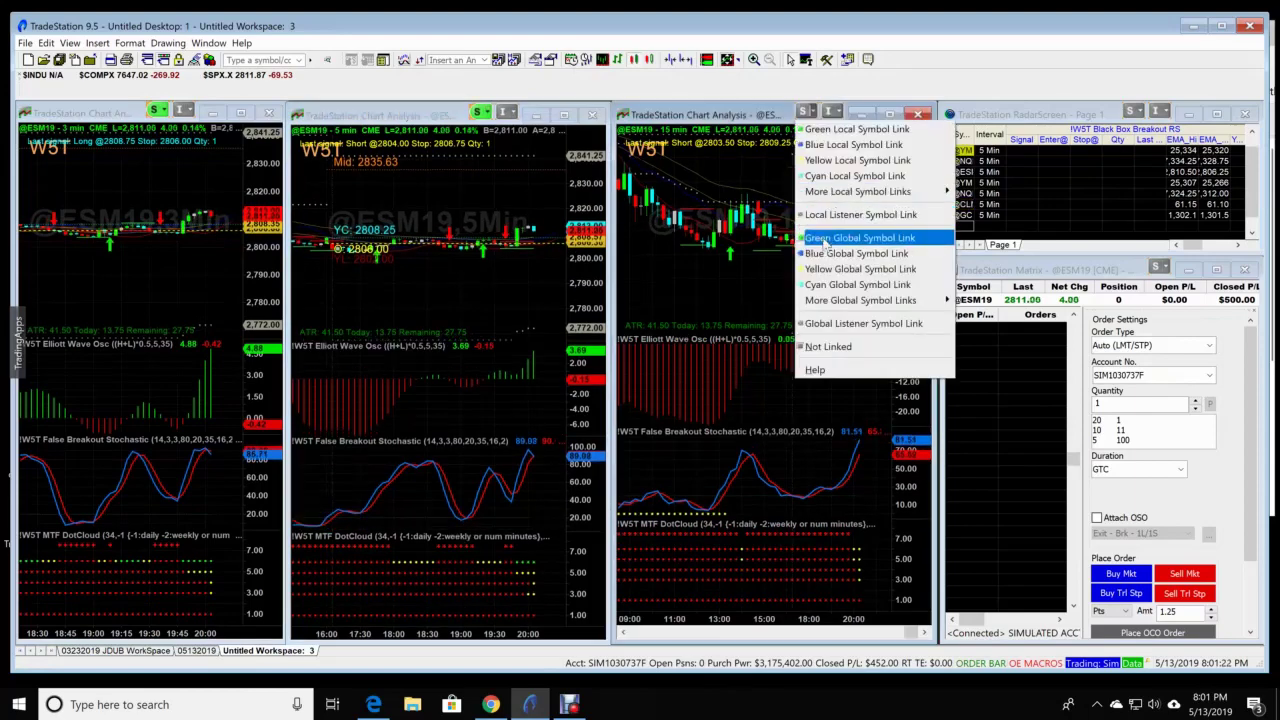
click(826, 242)
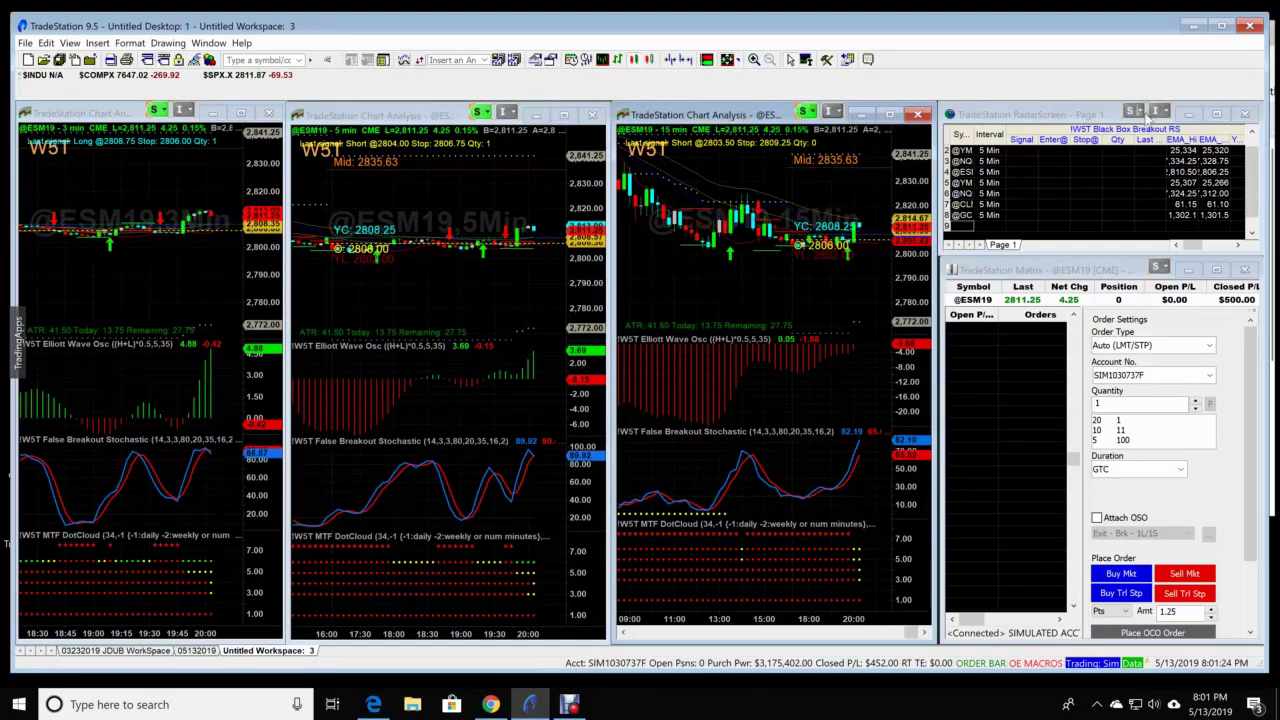
click(1147, 117)
click(1147, 117)
click(1168, 236)
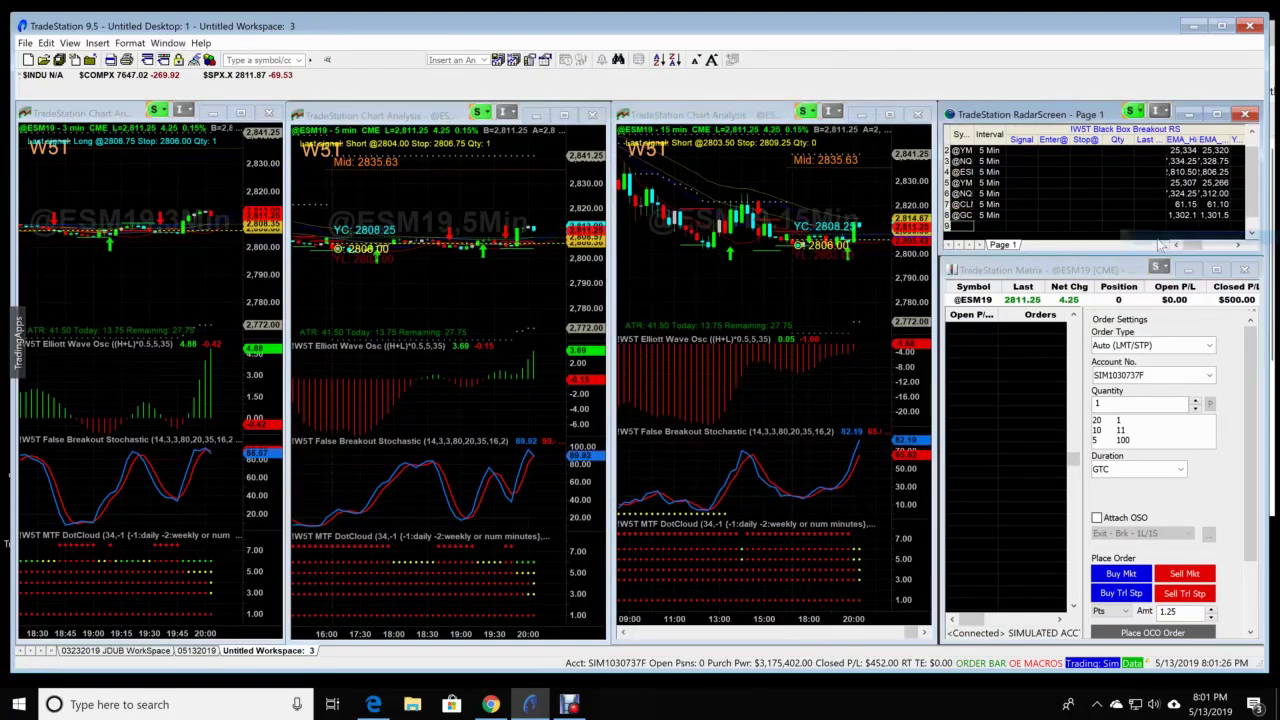
click(1162, 269)
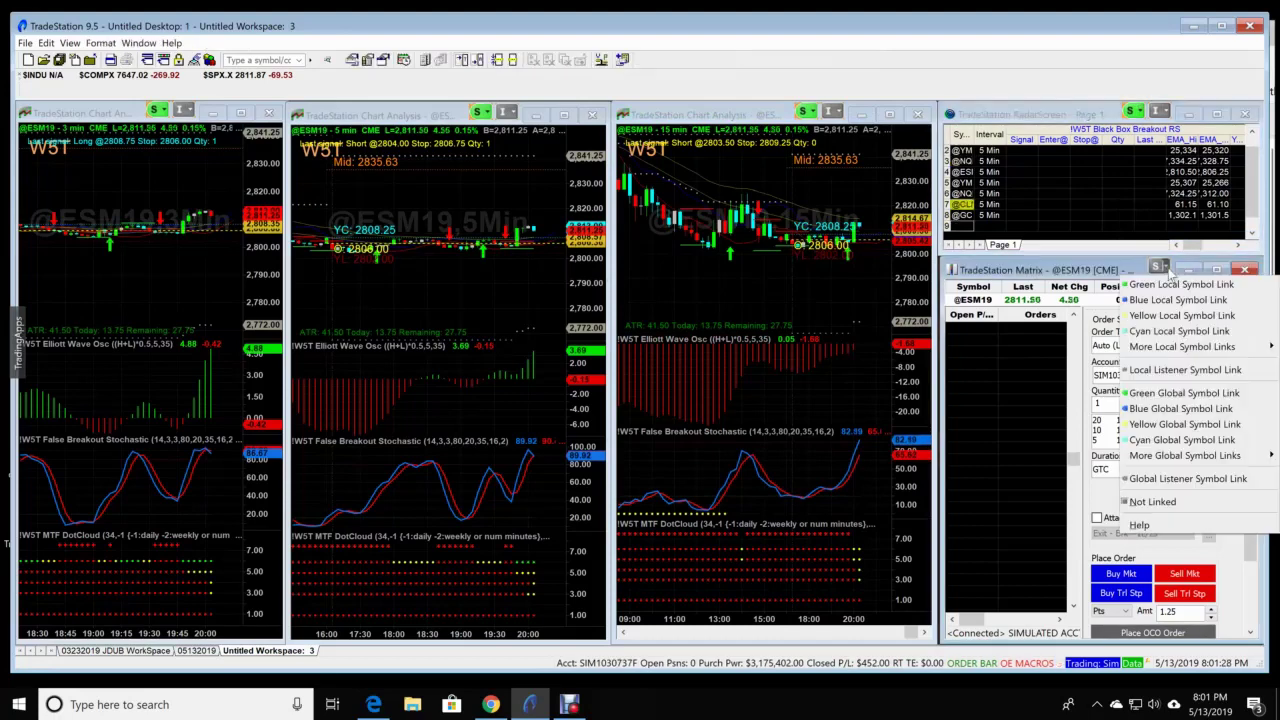
click(1165, 395)
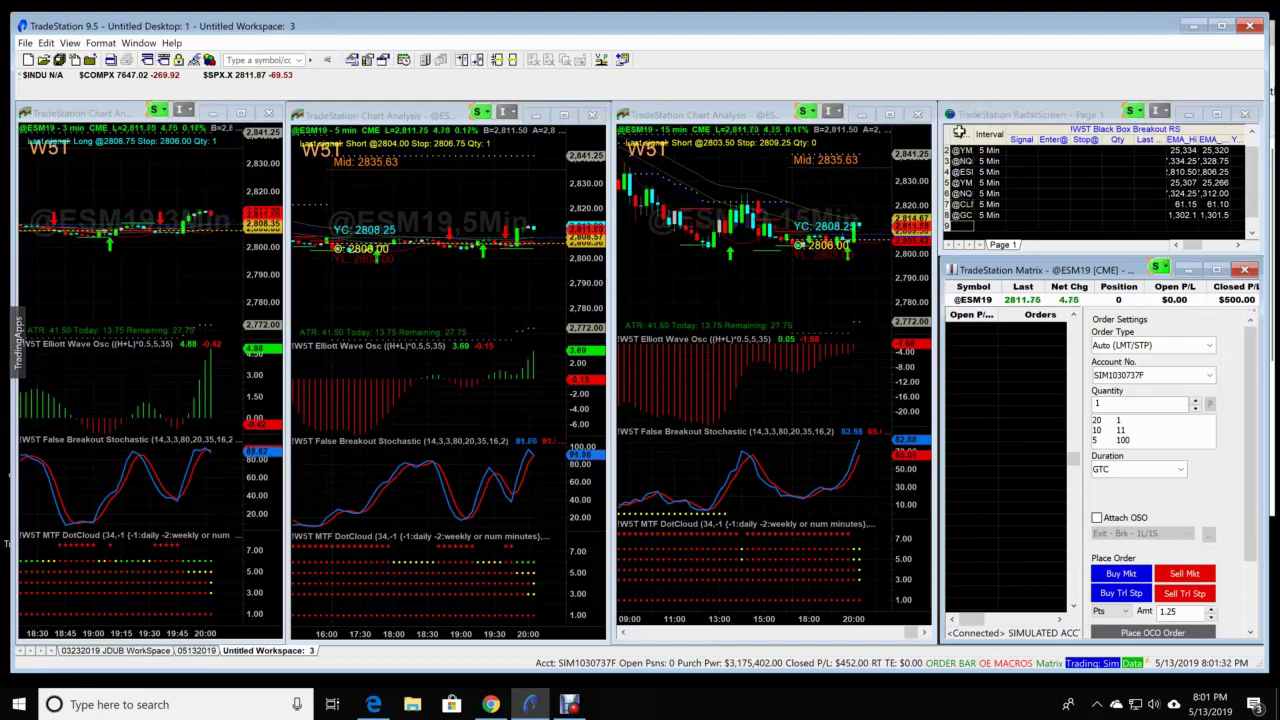
click(962, 150)
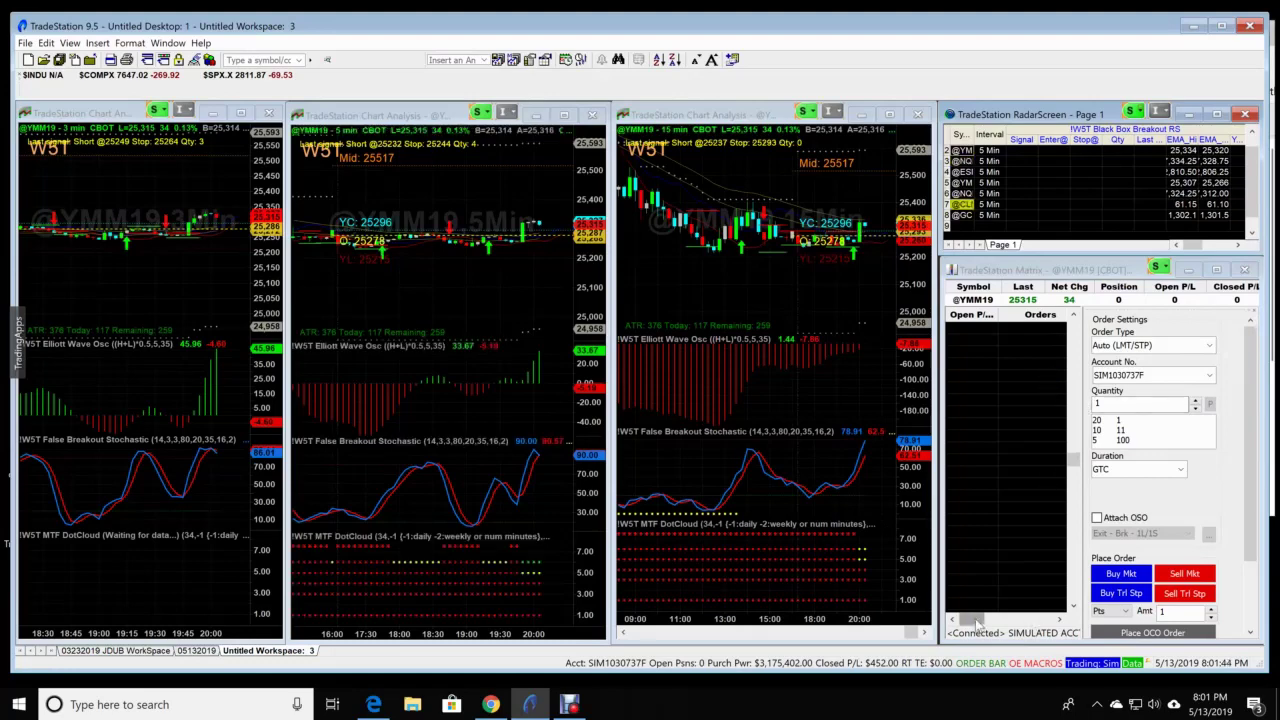
drag(968, 620, 1006, 620)
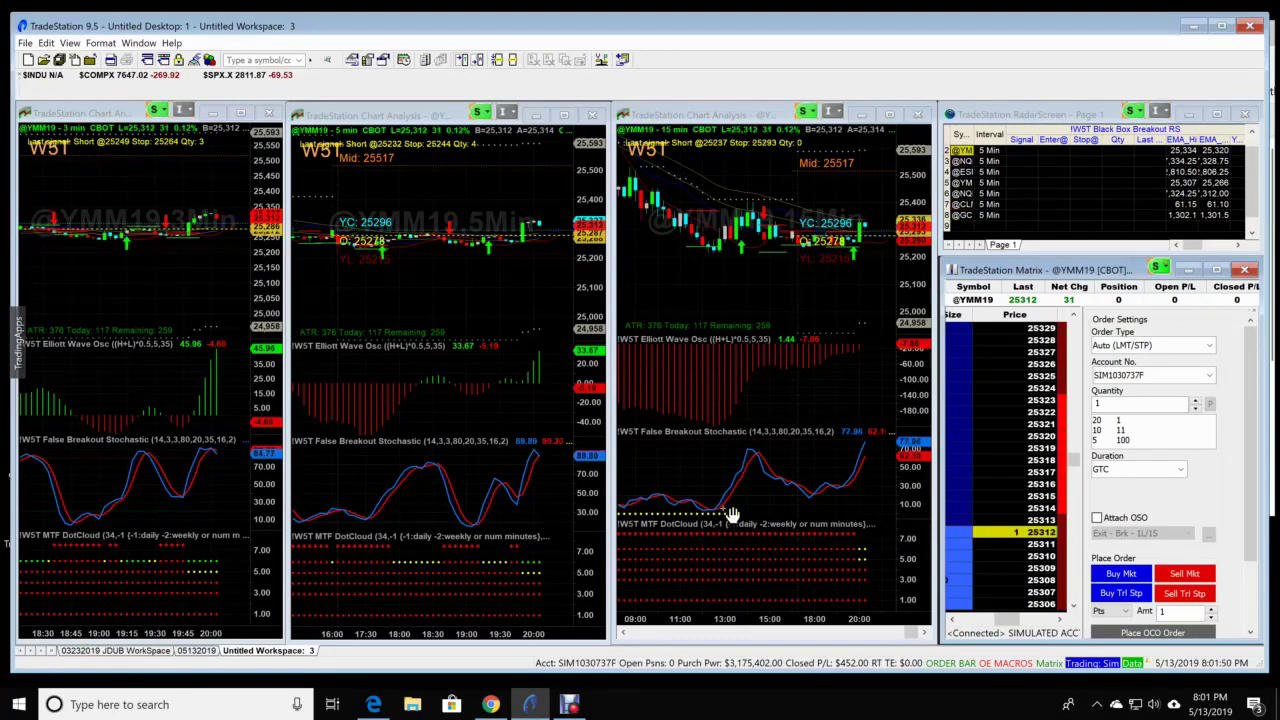
right_click(138, 570)
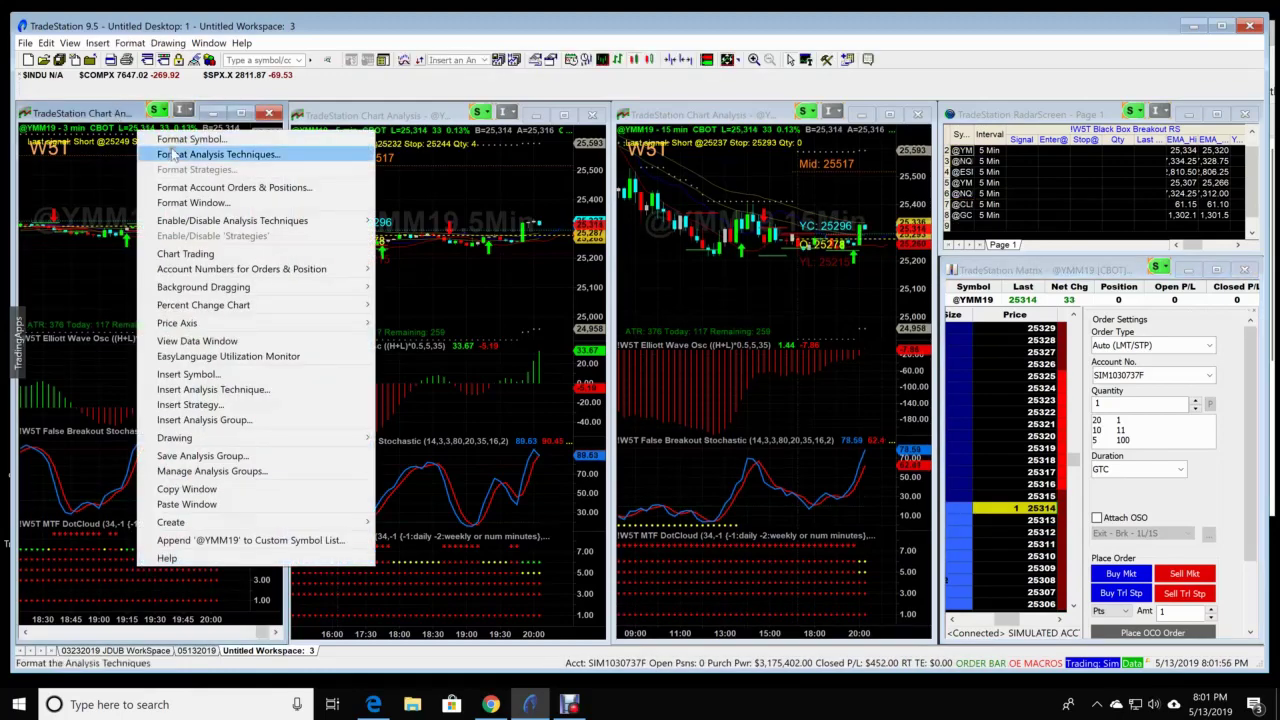
click(185, 155)
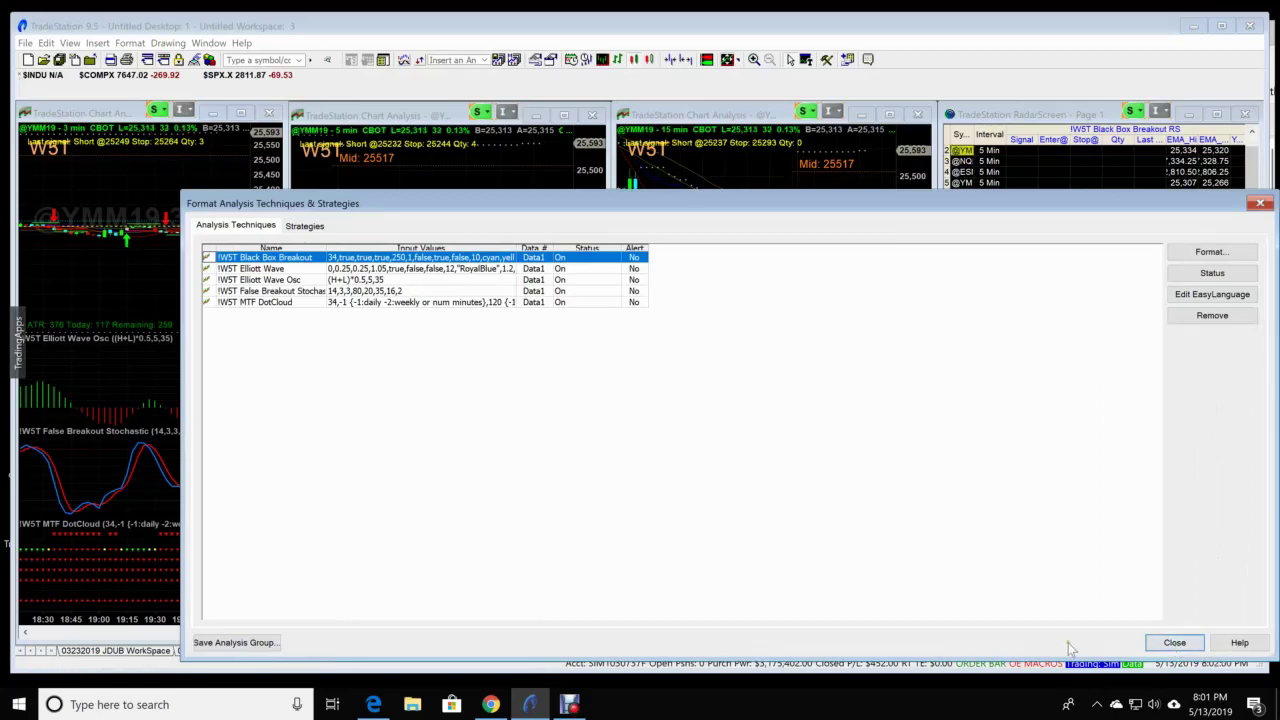
click(400, 304)
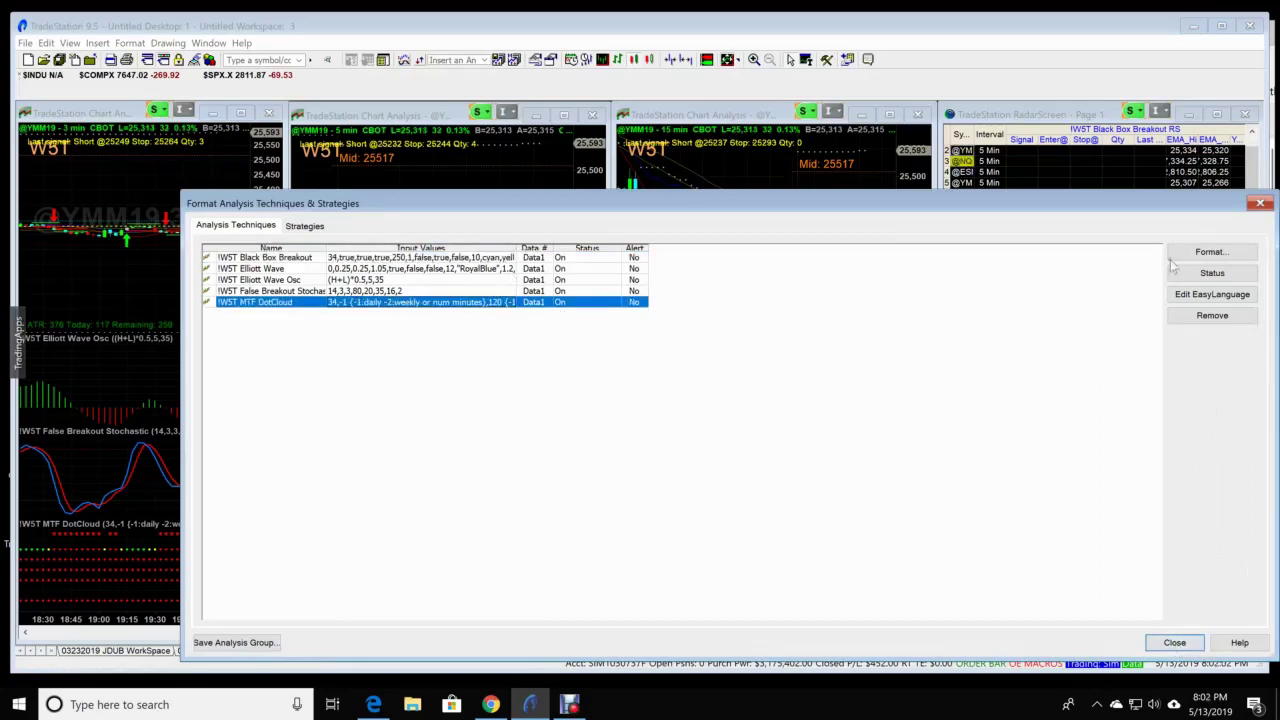
click(1210, 252)
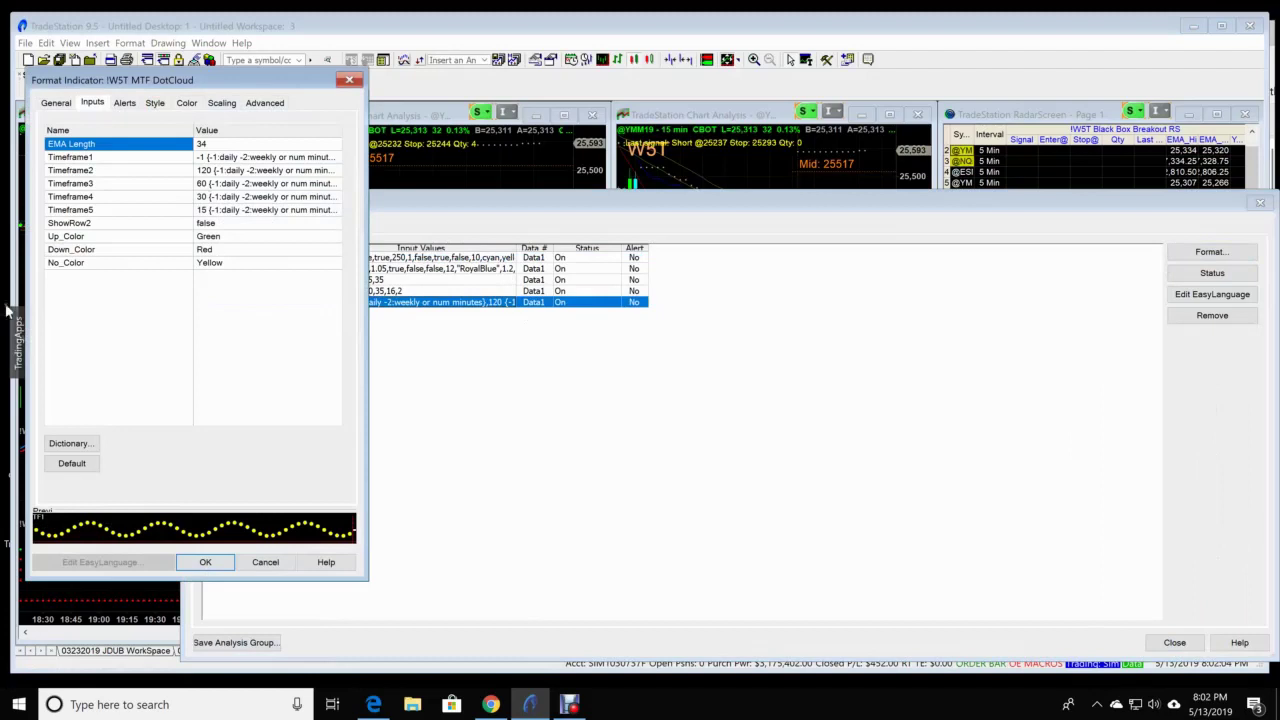
click(207, 212)
key(BackSpace)
key(BackSpace)
text(4)
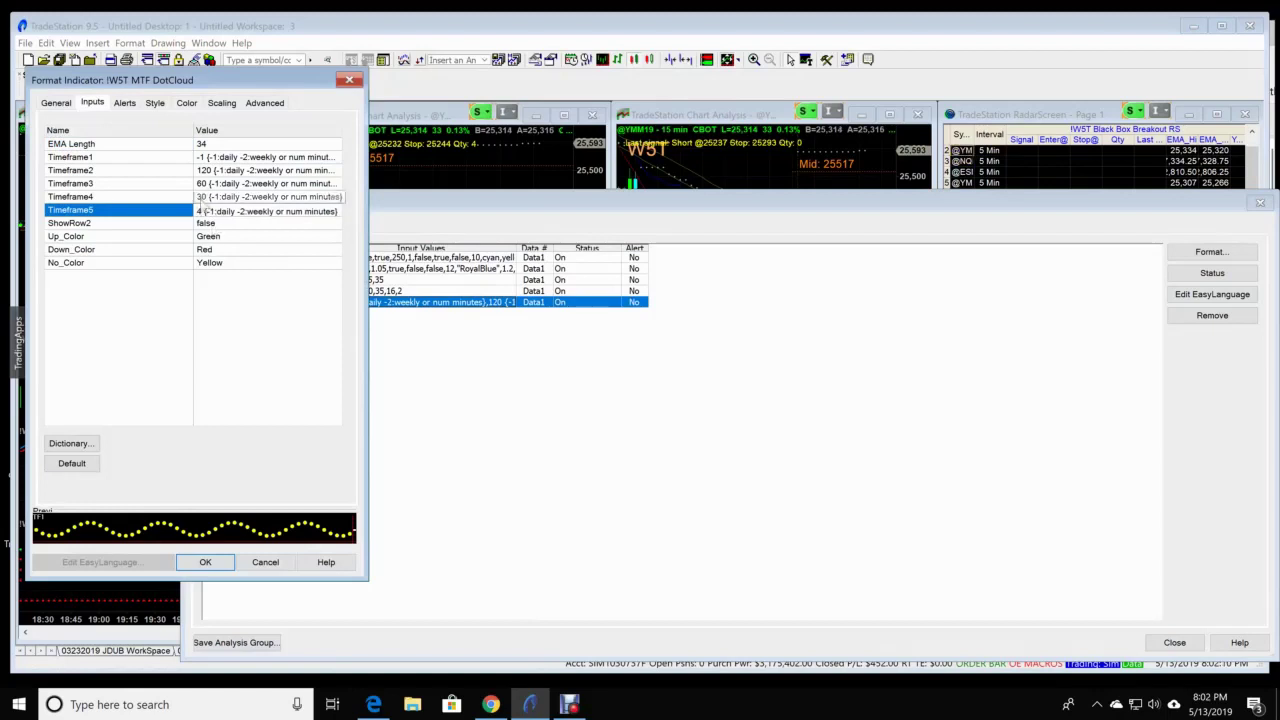
click(204, 198)
key(BackSpace)
key(BackSpace)
text(5)
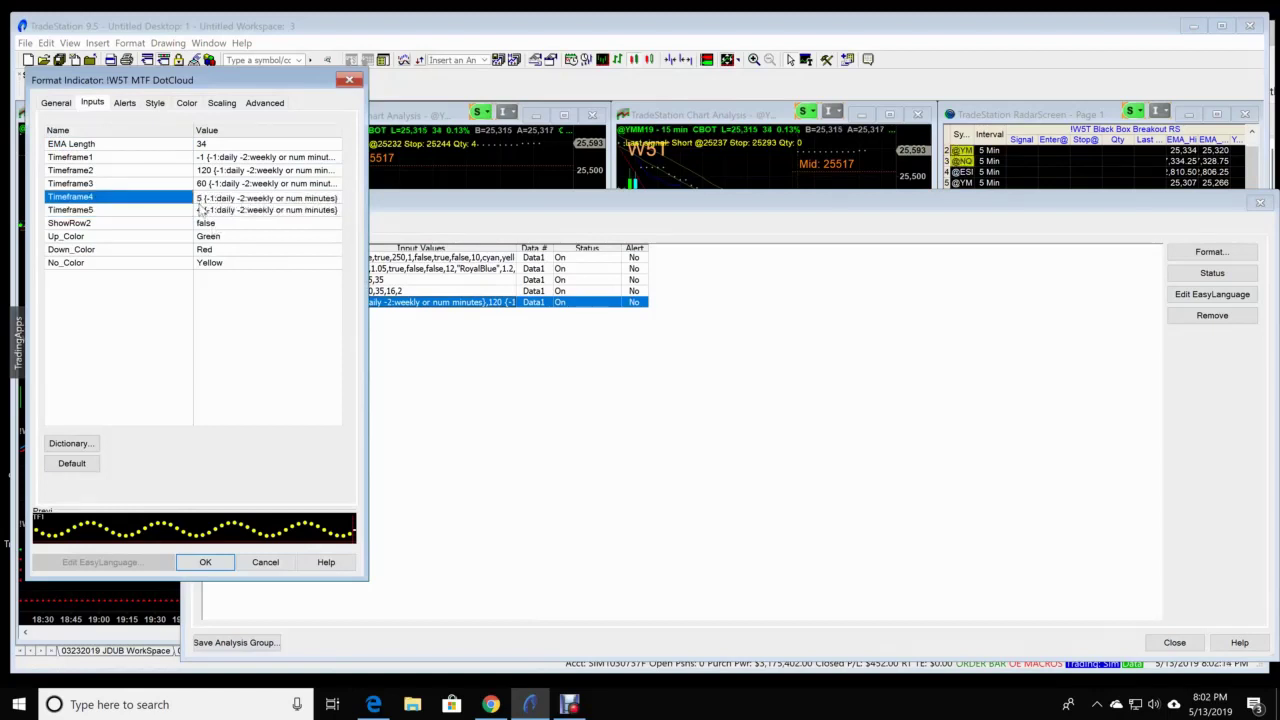
click(207, 186)
key(BackSpace)
key(BackSpace)
text(10)
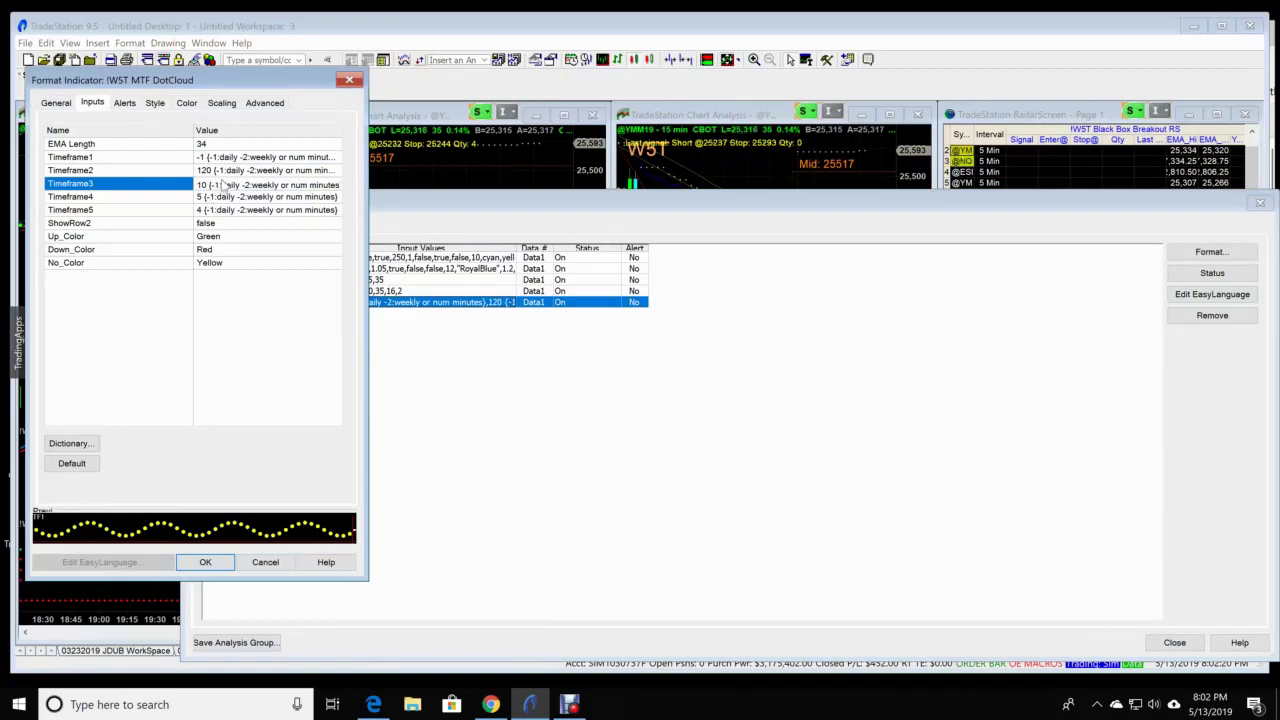
key(Up)
key(BackSpace)
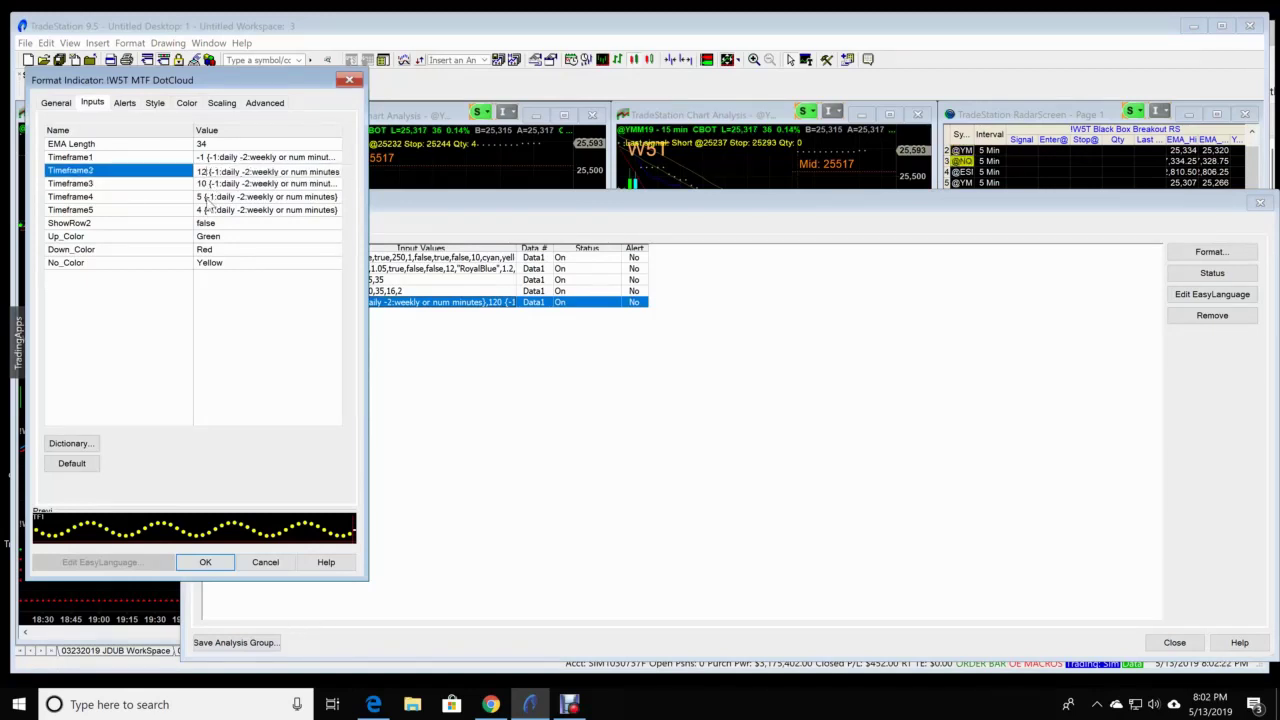
key(BackSpace)
text(5)
click(224, 560)
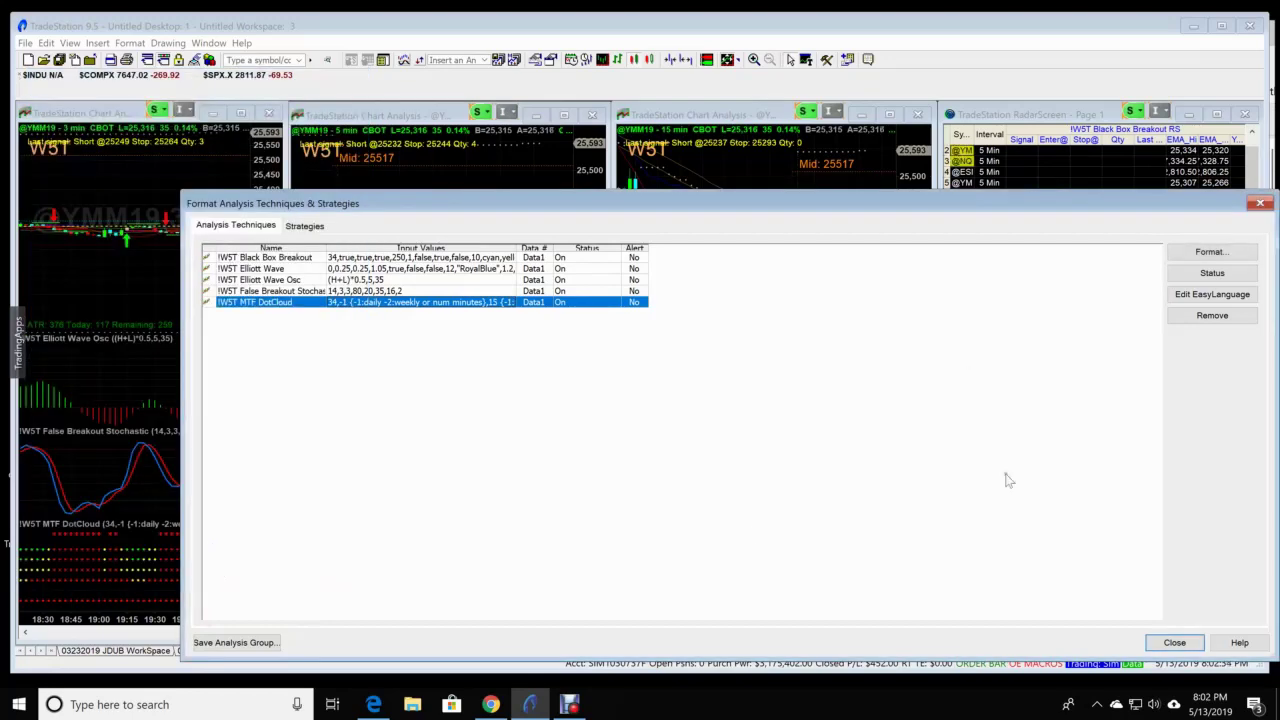
click(1160, 643)
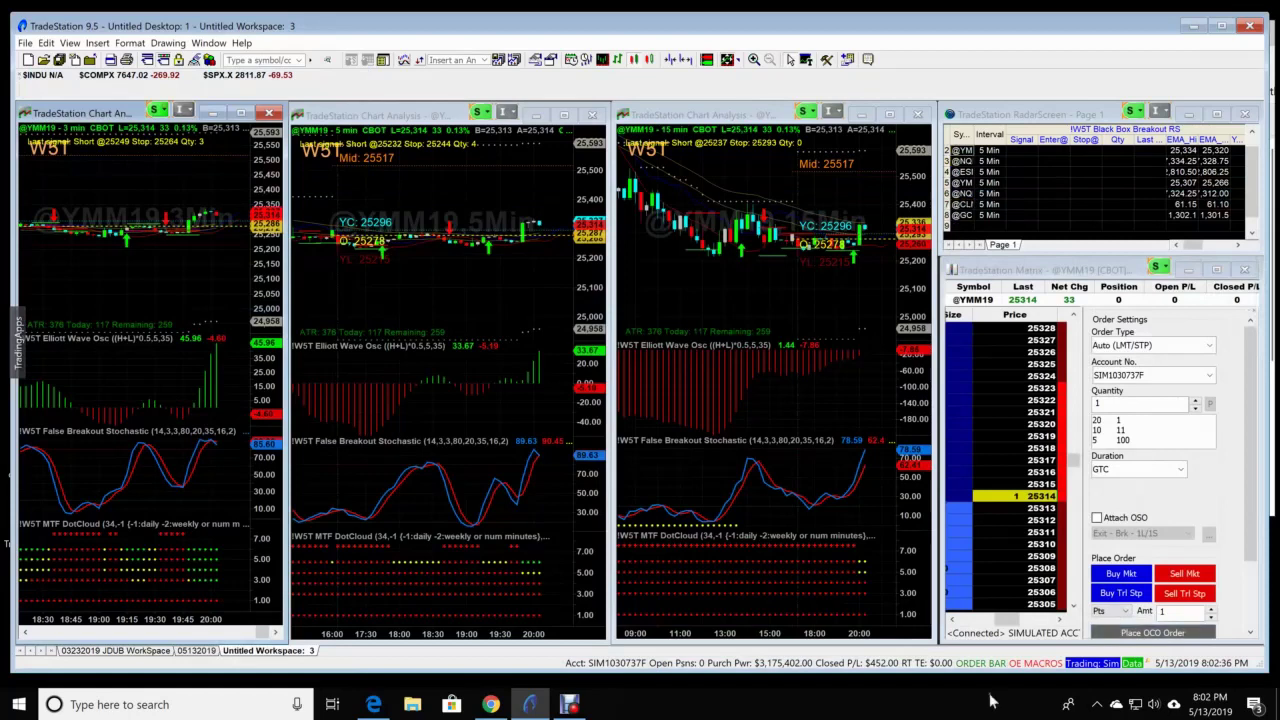
Open the !W5T MTF DotCloud format settings on the 5-minute chart
right_click(459, 581)
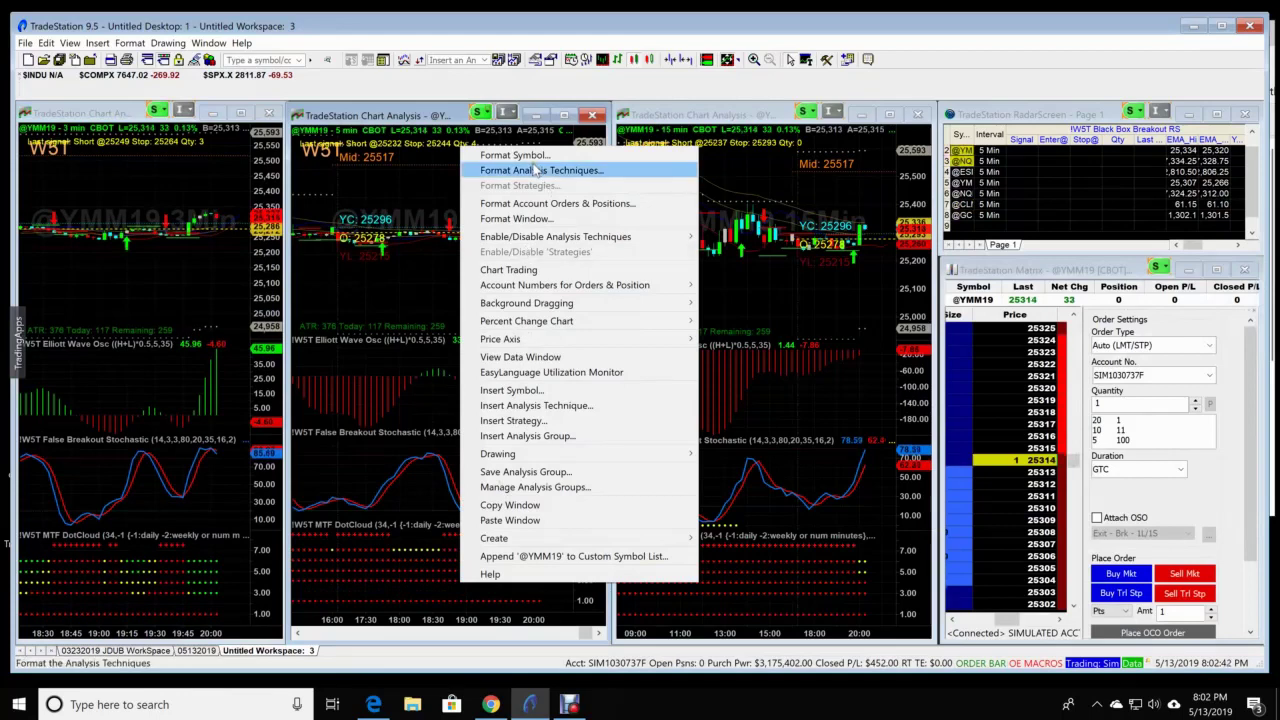
click(533, 170)
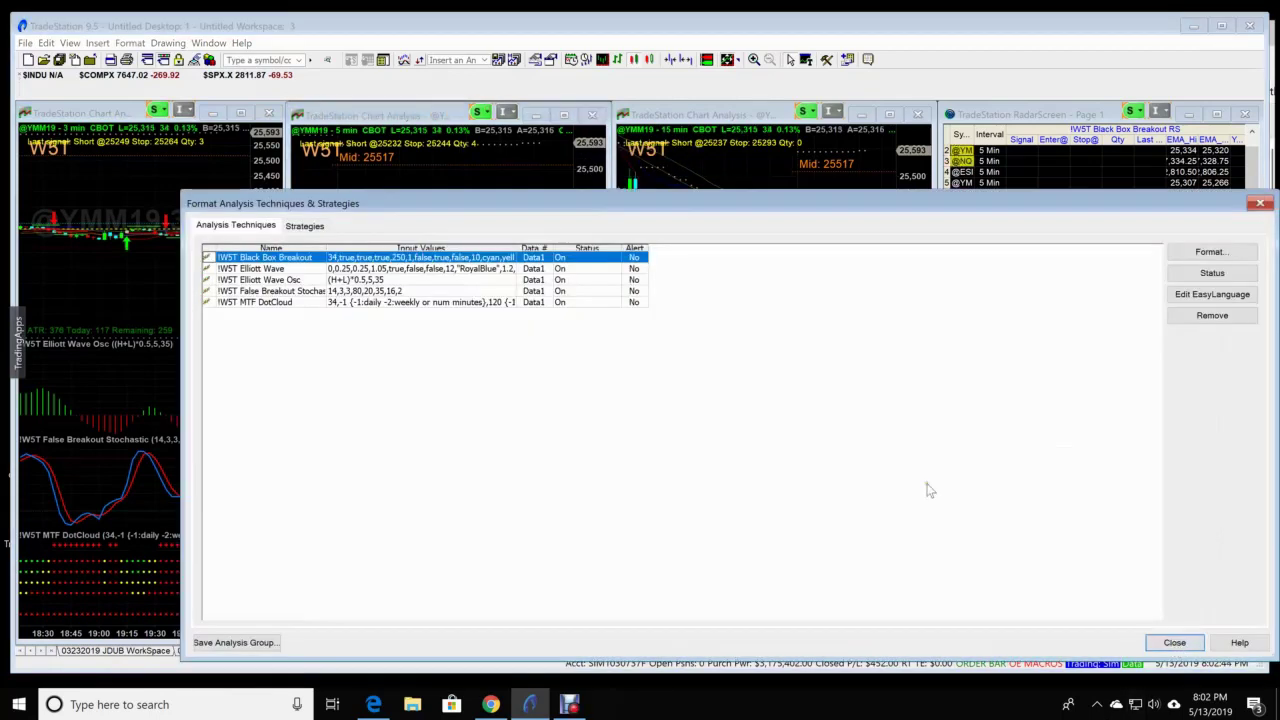
click(381, 303)
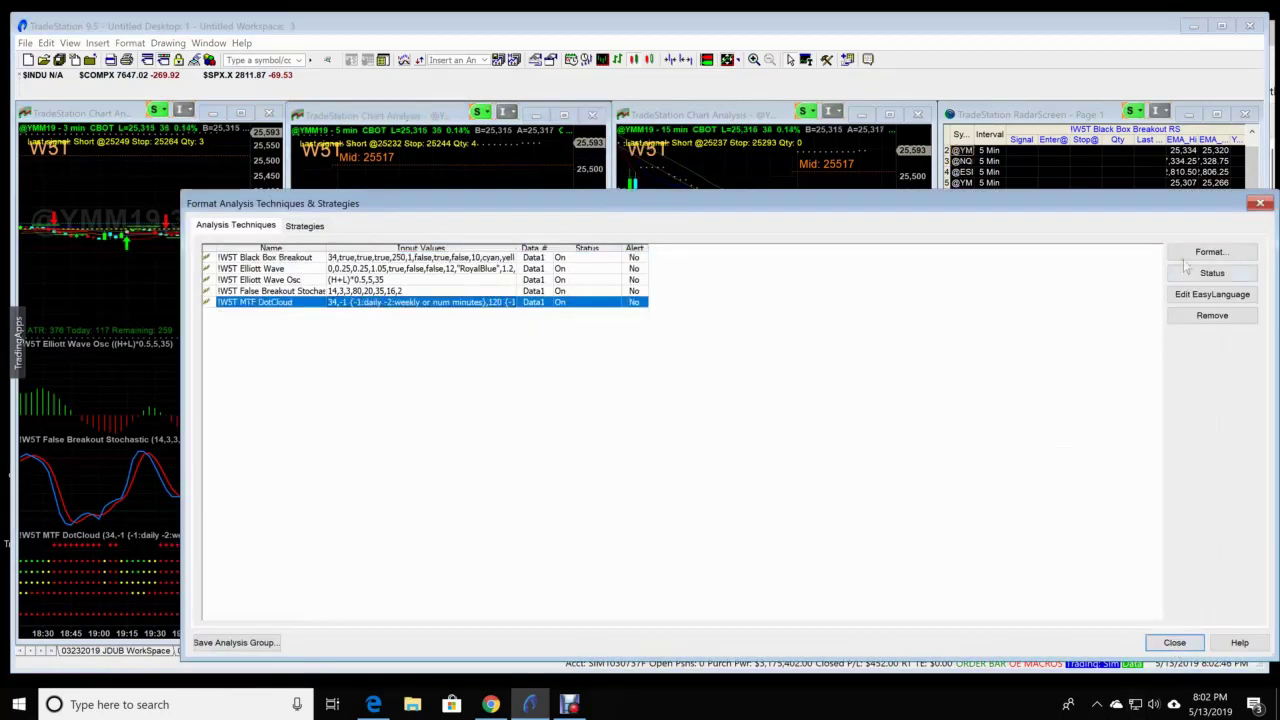
click(1200, 252)
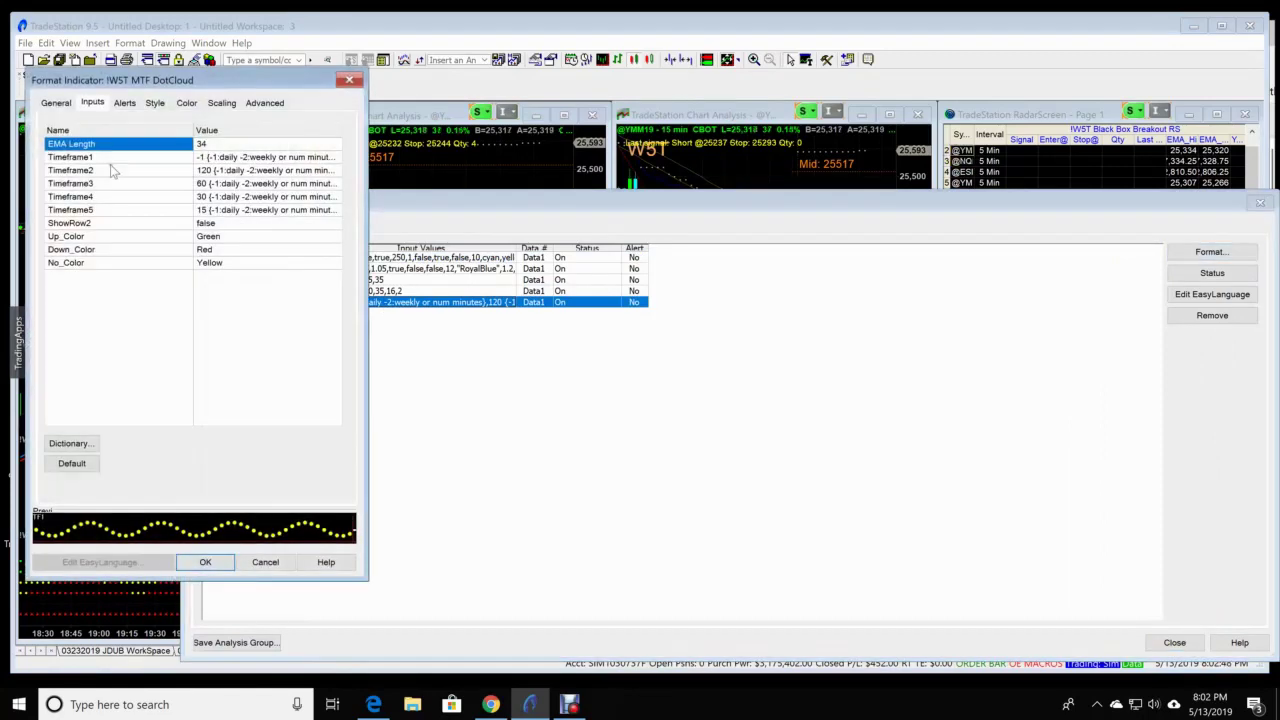
Set DotCloud Timeframe5 to 10, Timeframe4 15, Timeframe3 20, Timeframe2 30, and apply
click(207, 213)
key(BackSpace)
text(0)
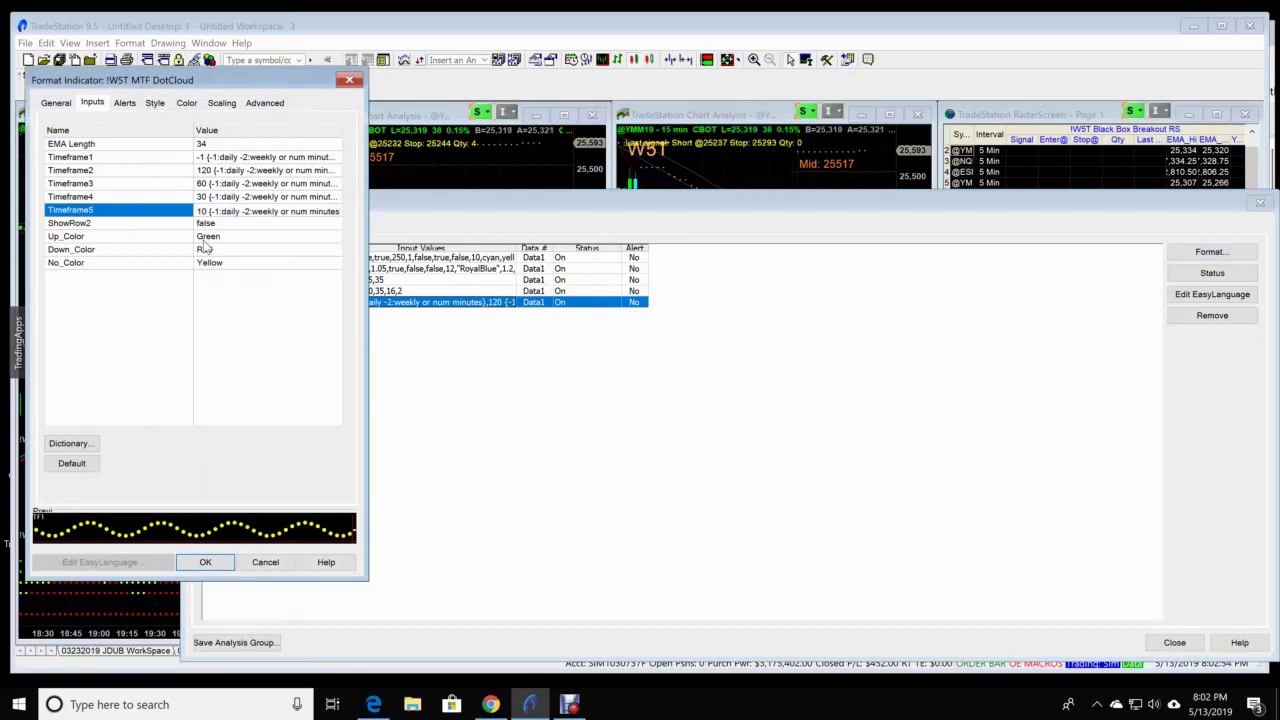
click(203, 197)
key(BackSpace)
key(BackSpace)
text(15)
click(203, 184)
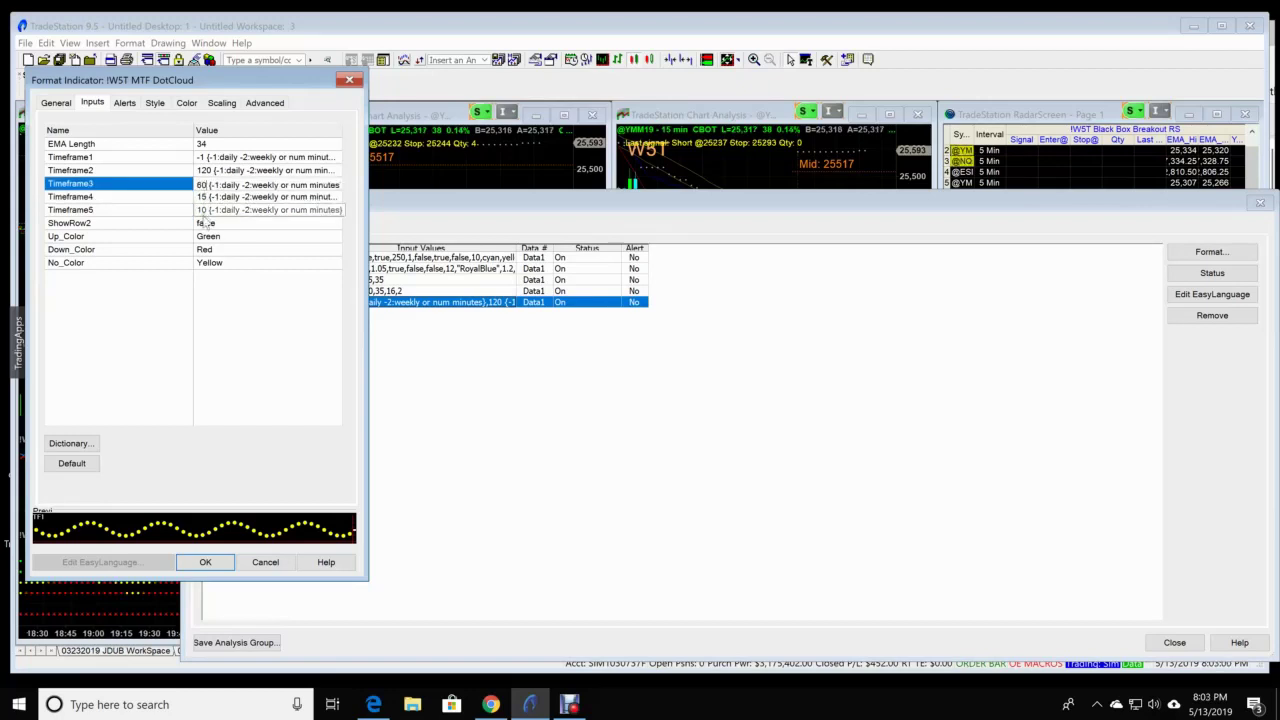
key(BackSpace)
key(BackSpace)
text(20)
click(213, 176)
key(BackSpace)
key(BackSpace)
key(BackSpace)
text(30)
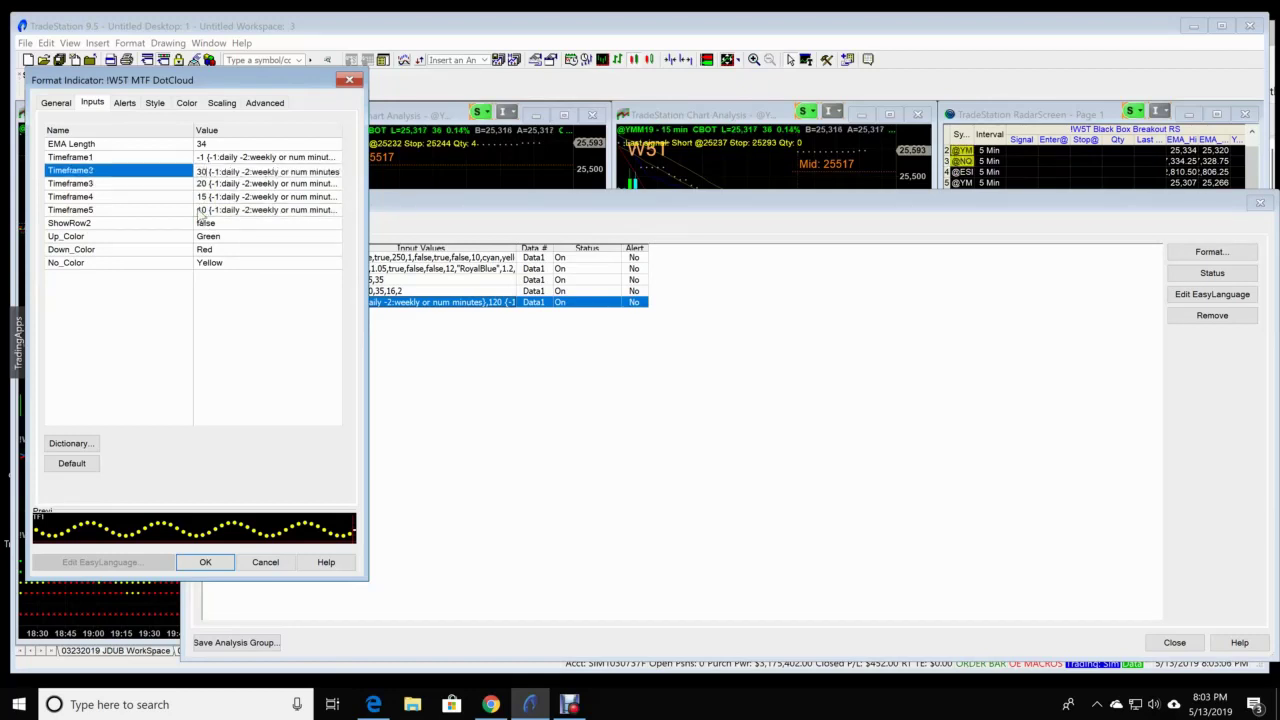
click(211, 562)
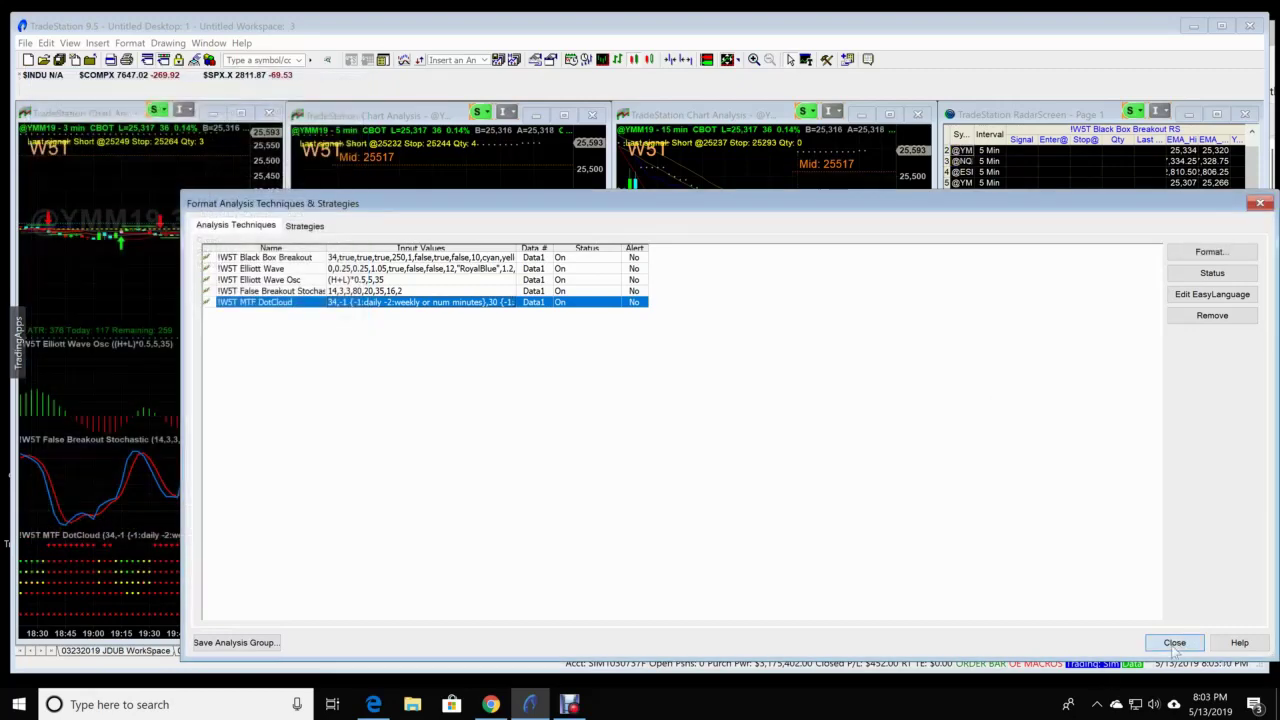
click(1175, 642)
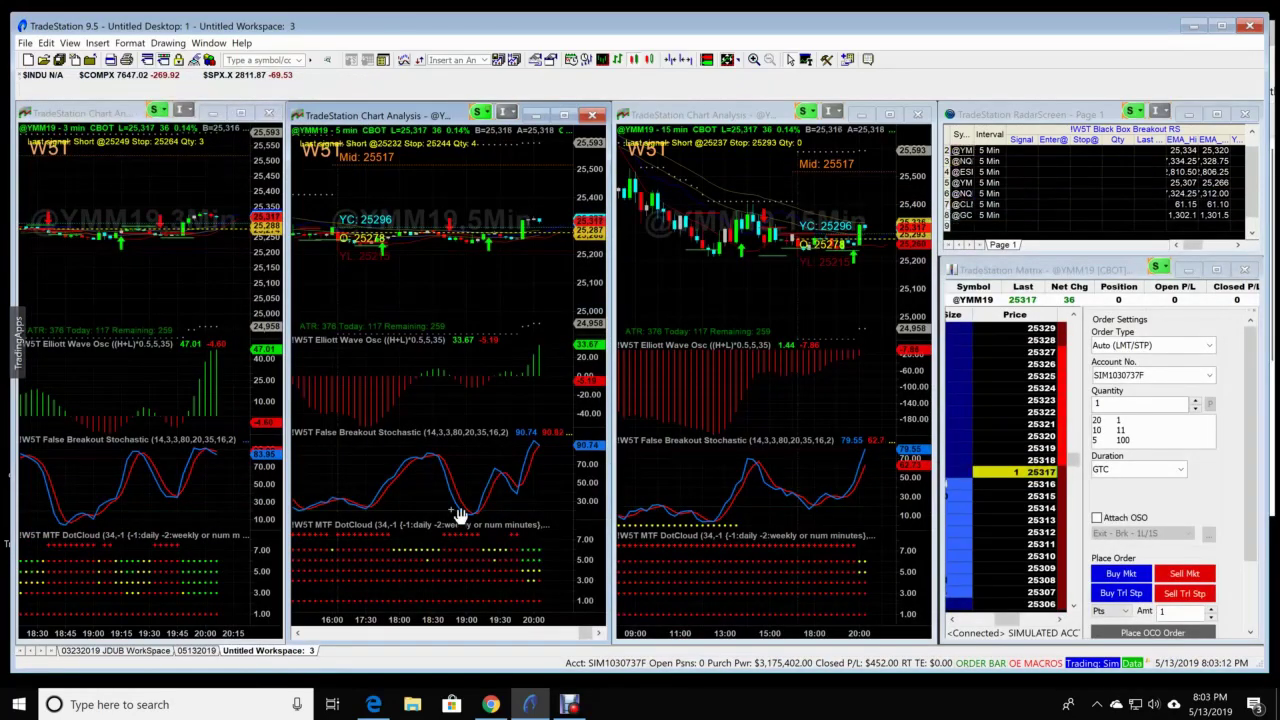
Open the !W5T MTF DotCloud format settings on the 15-minute chart
right_click(750, 572)
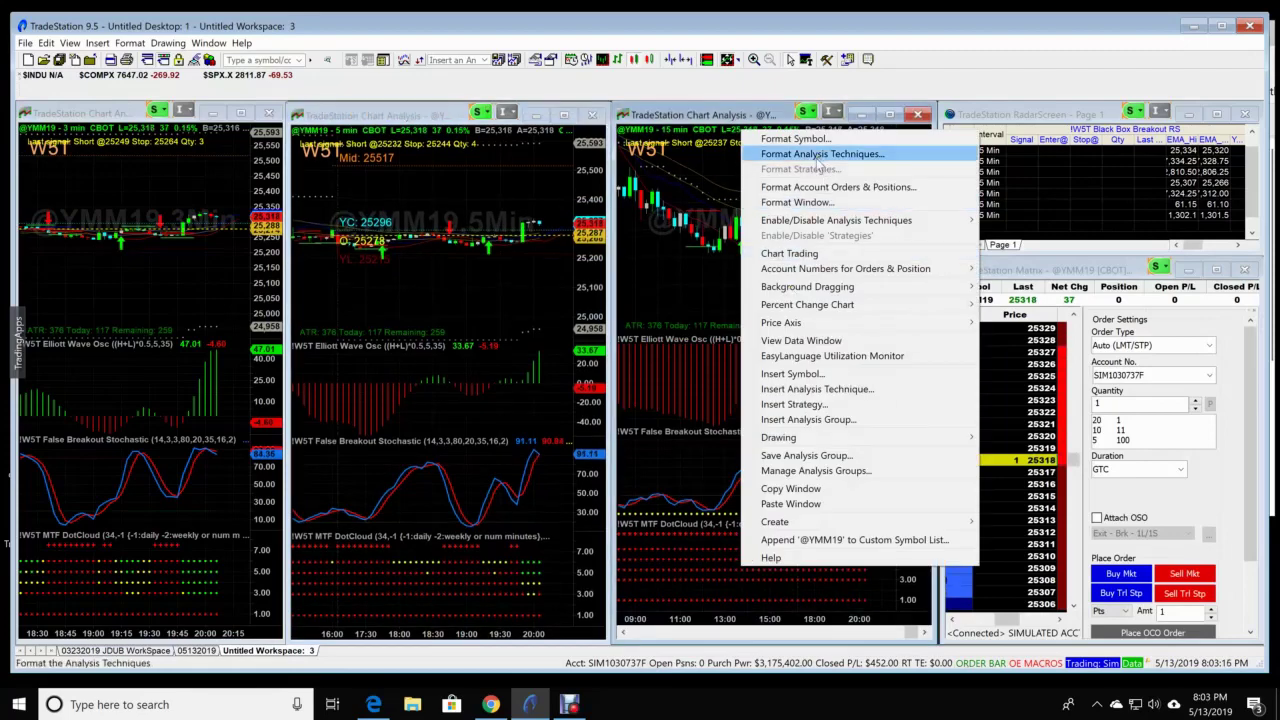
right_click(697, 549)
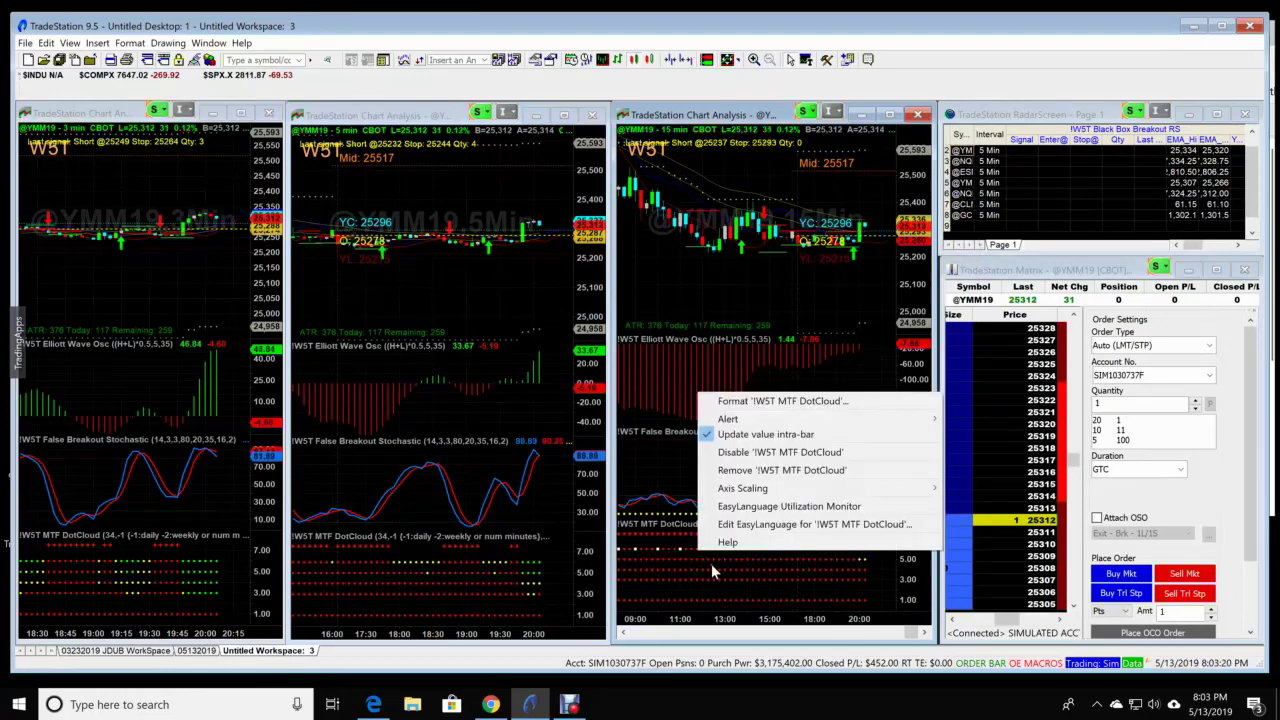
right_click(713, 570)
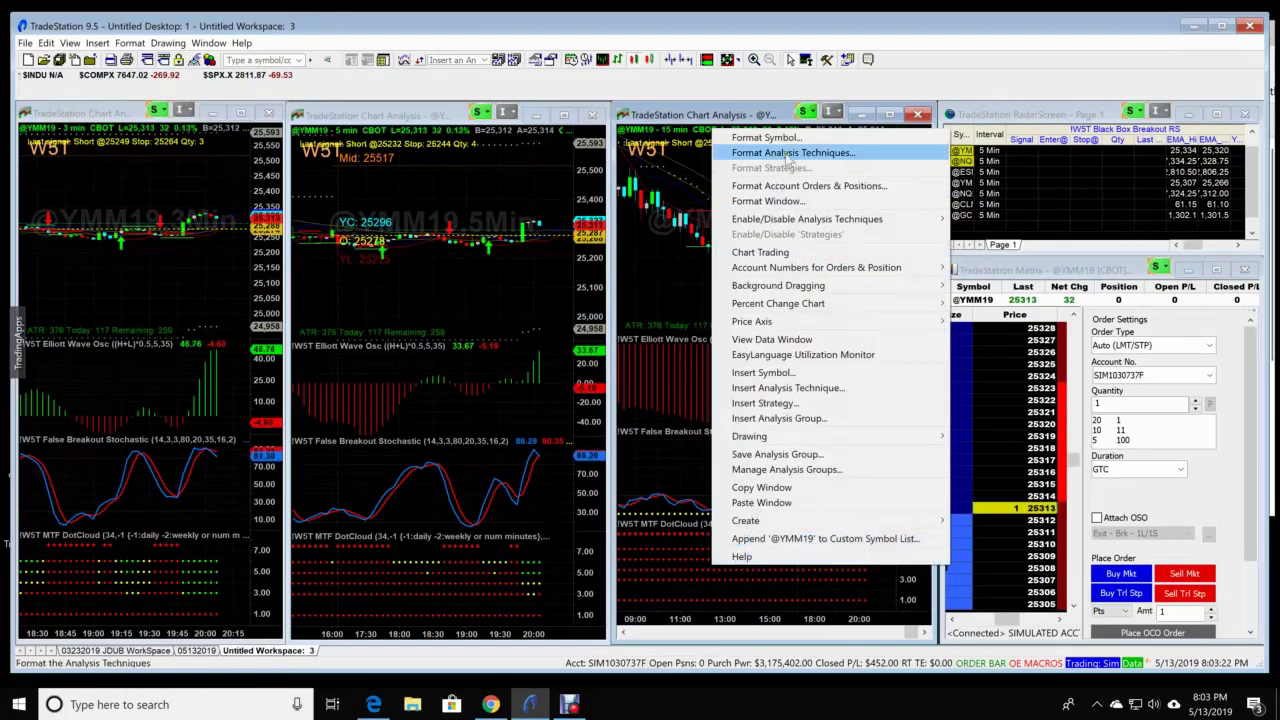
click(789, 153)
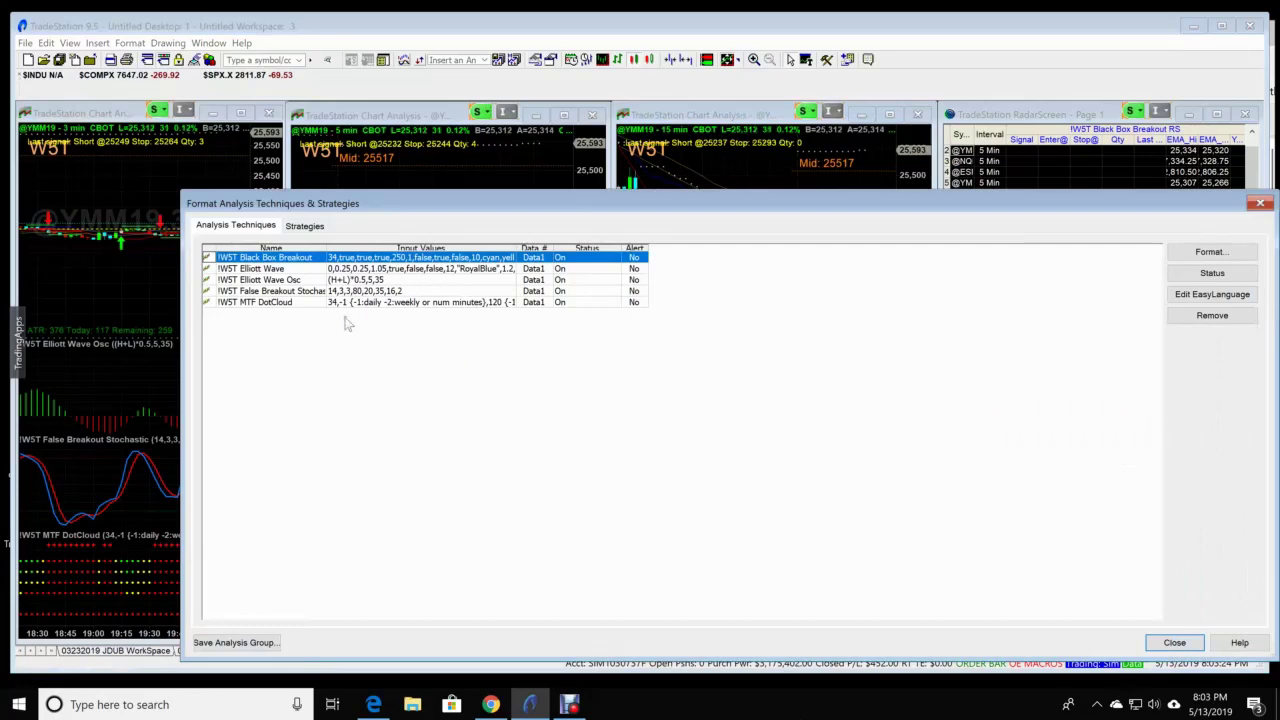
click(290, 302)
click(1210, 251)
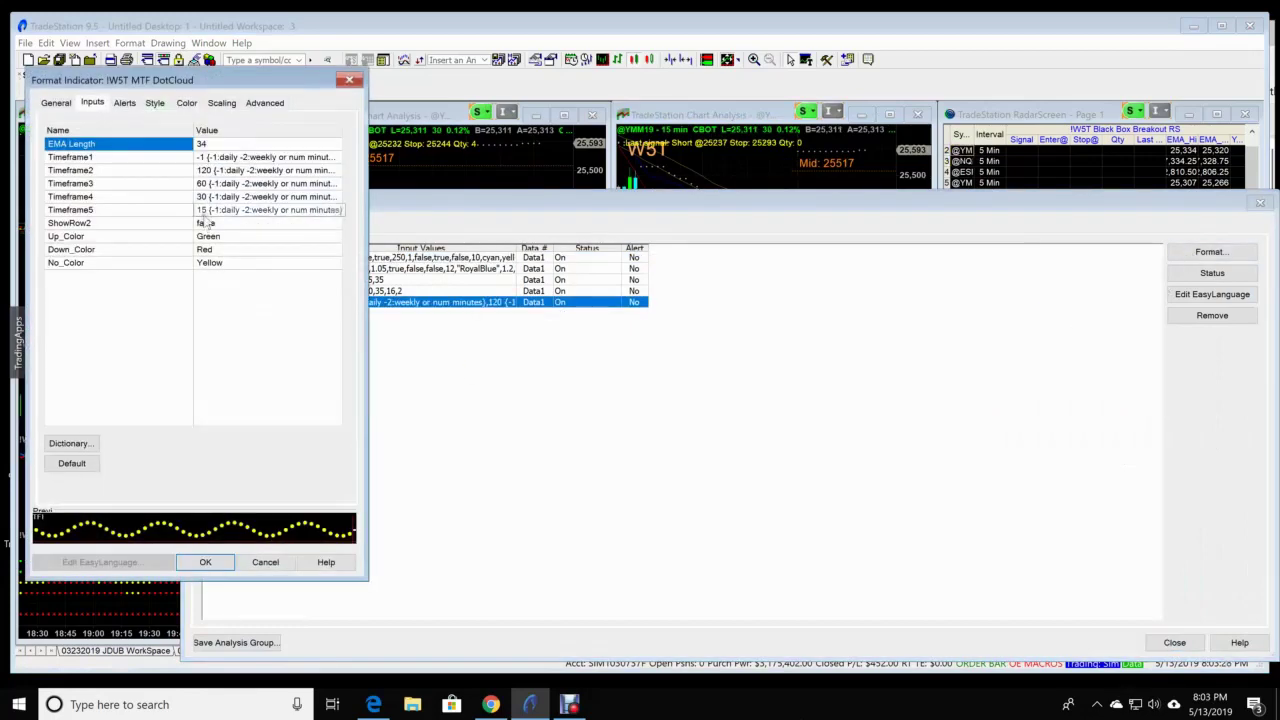
Change DotCloud Timeframe5 from 15 to 20 and Timeframe2 from 120 to 60, then apply
click(205, 211)
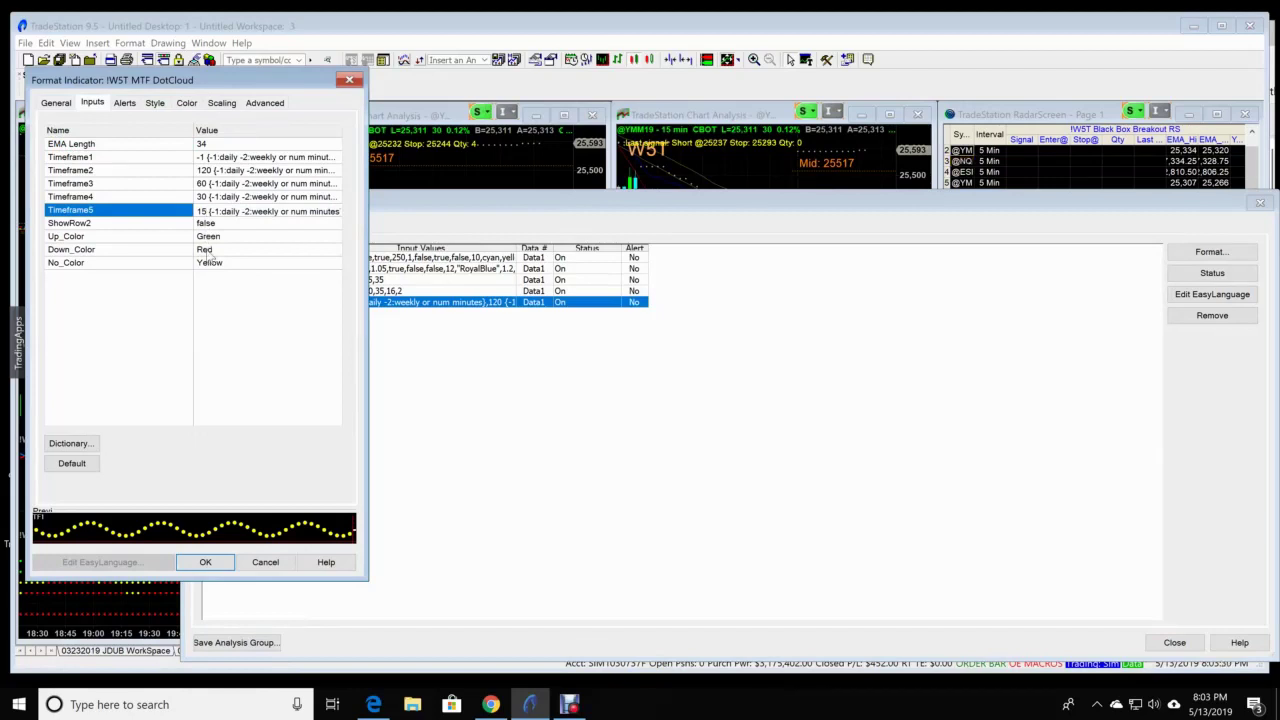
key(Home)
key(Delete)
key(Delete)
text(20)
click(212, 199)
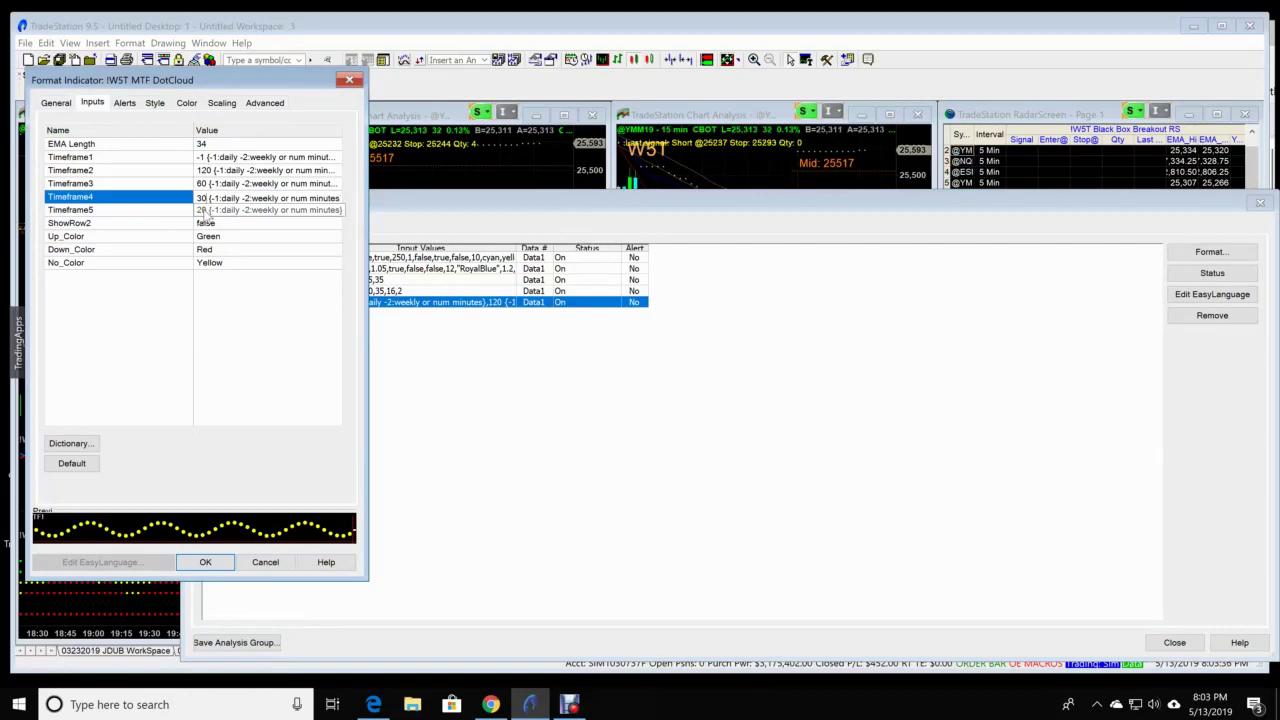
click(213, 172)
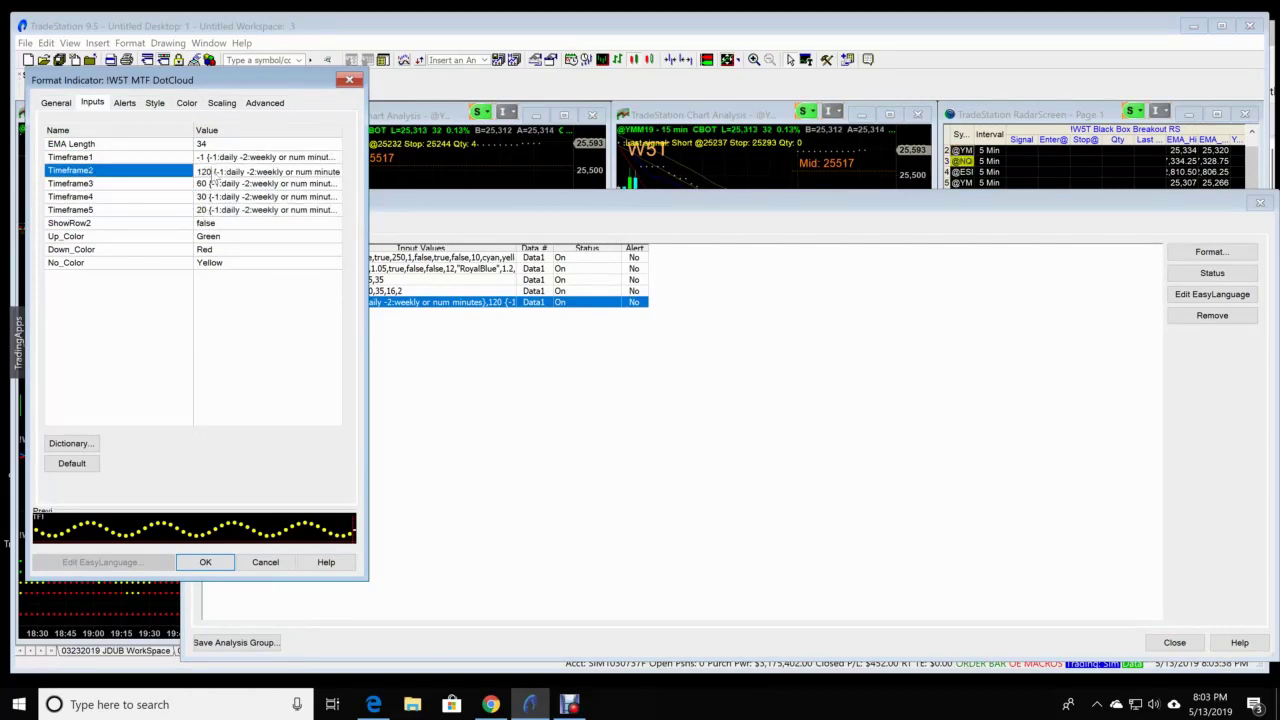
key(BackSpace)
key(BackSpace)
key(BackSpace)
text(60)
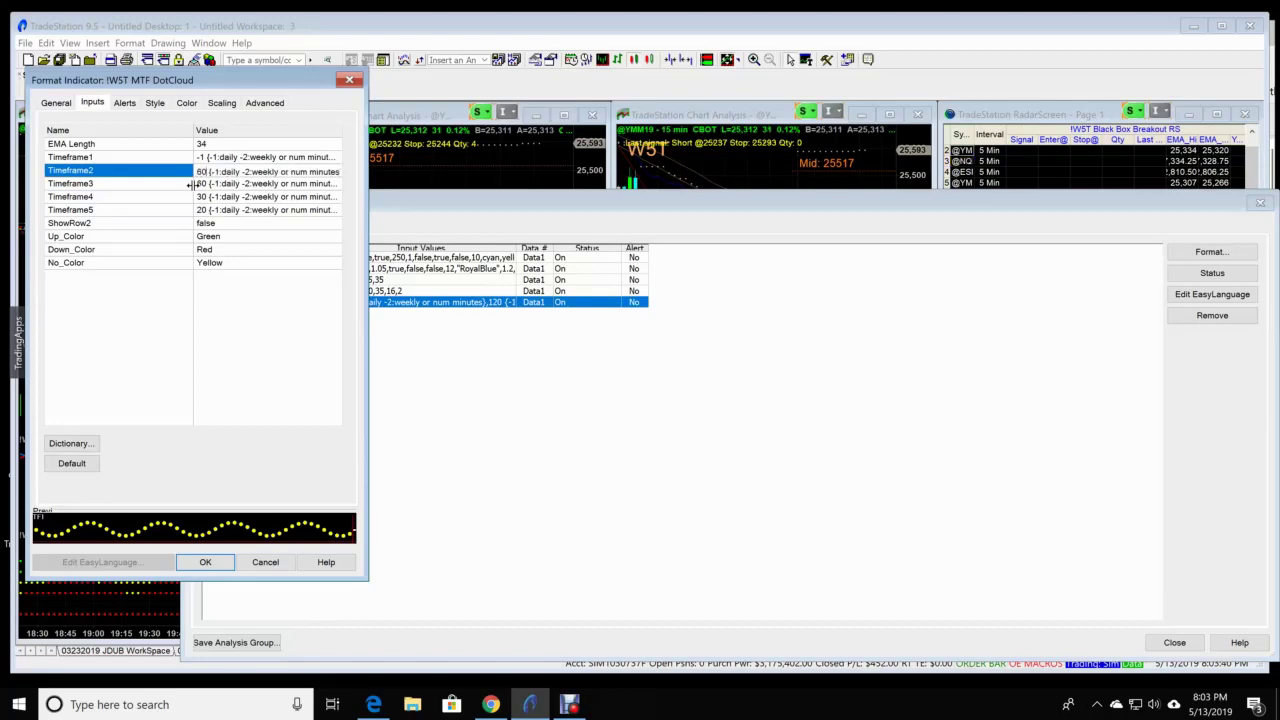
click(205, 562)
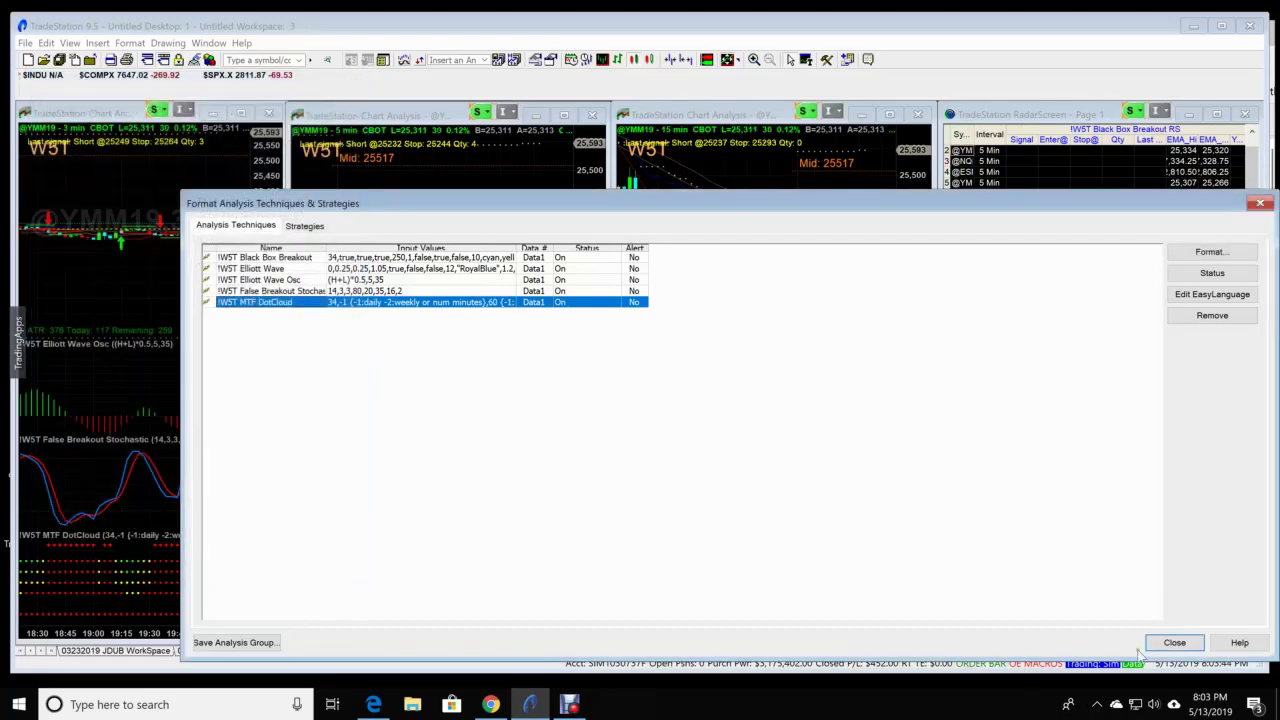
click(1172, 643)
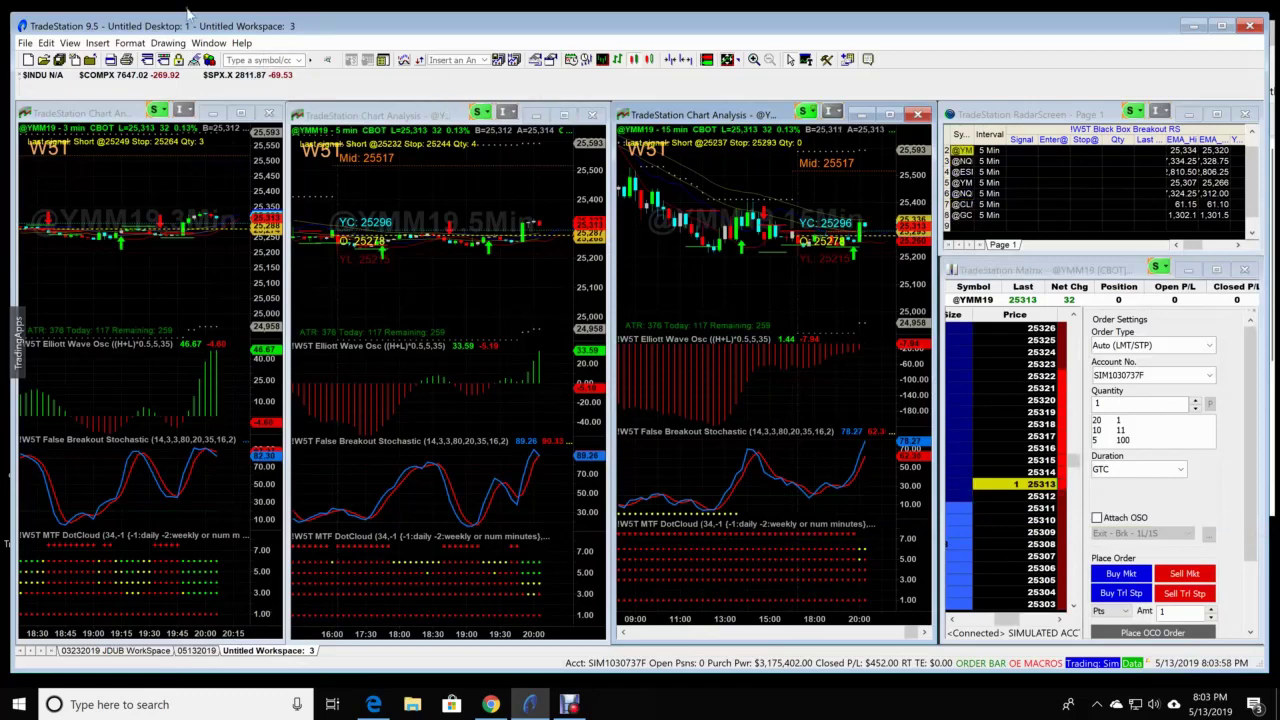
click(25, 44)
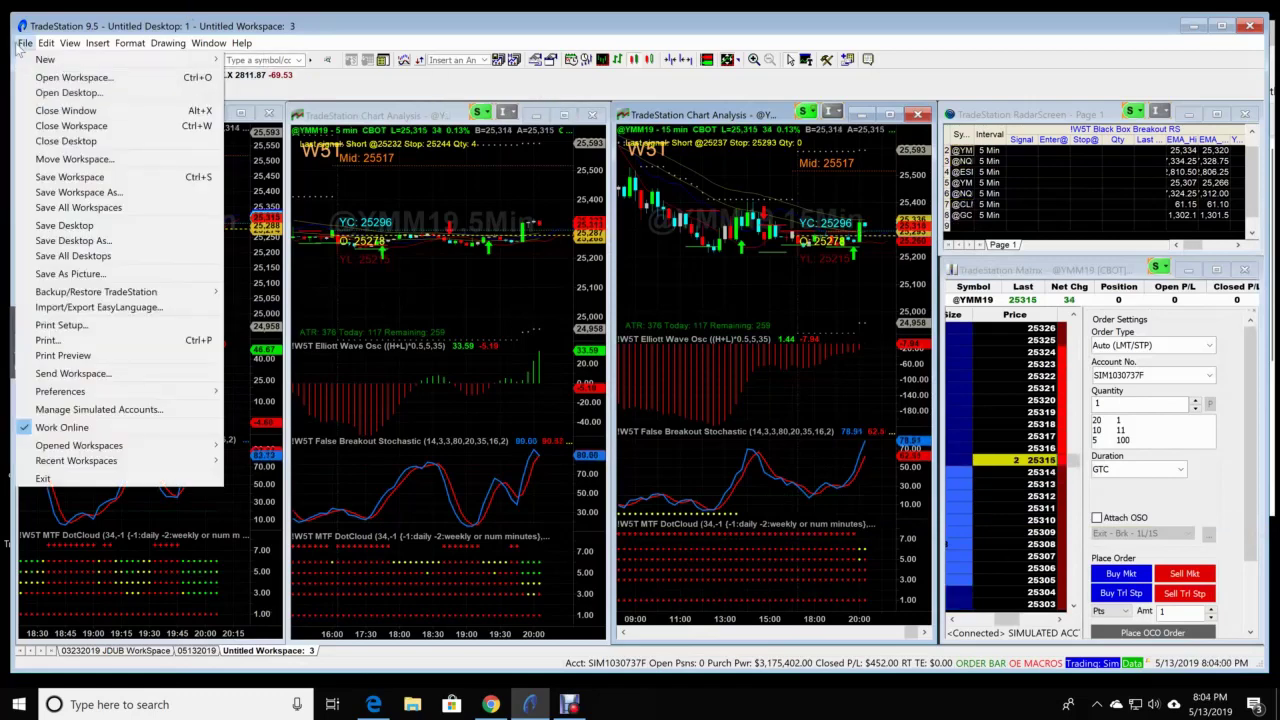
click(59, 196)
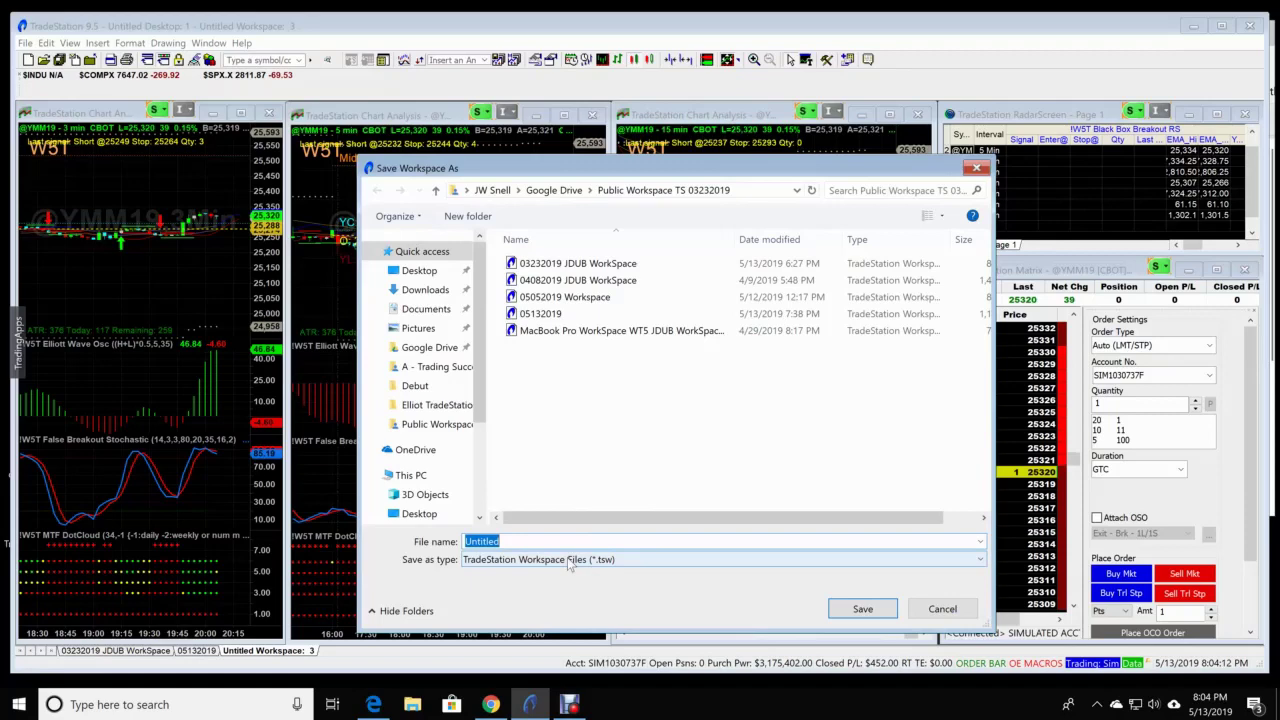
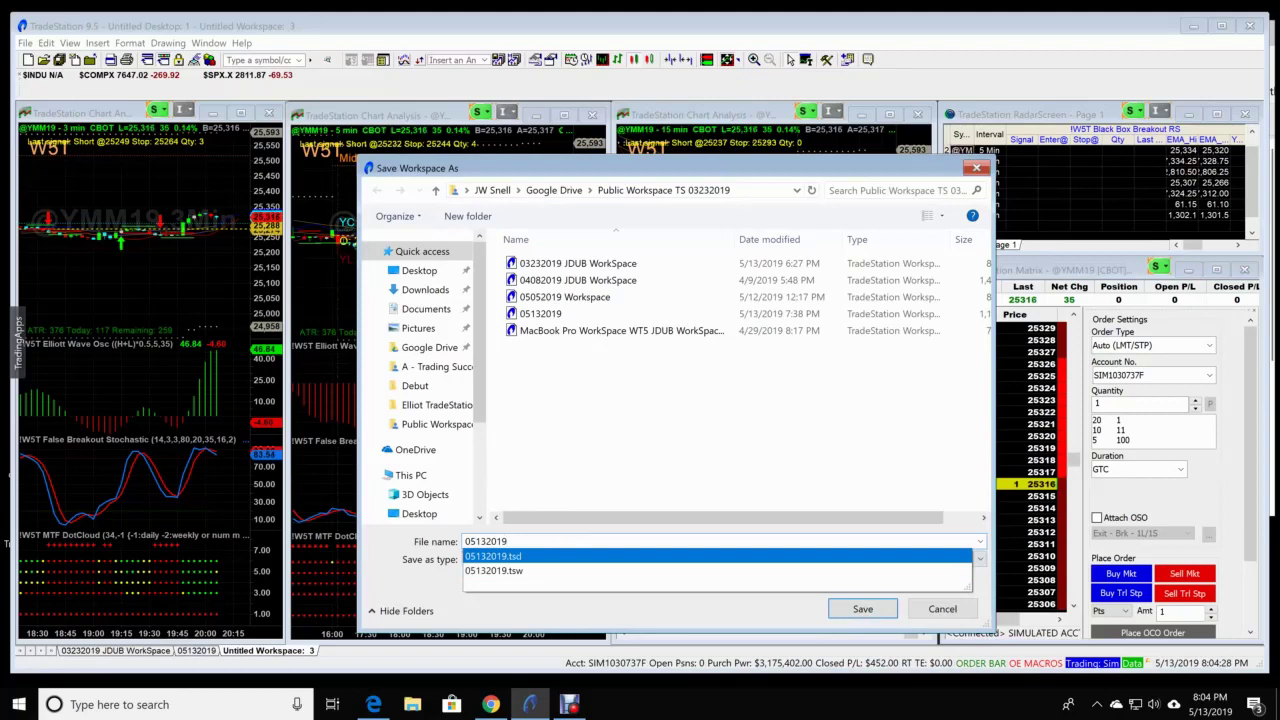
click(856, 609)
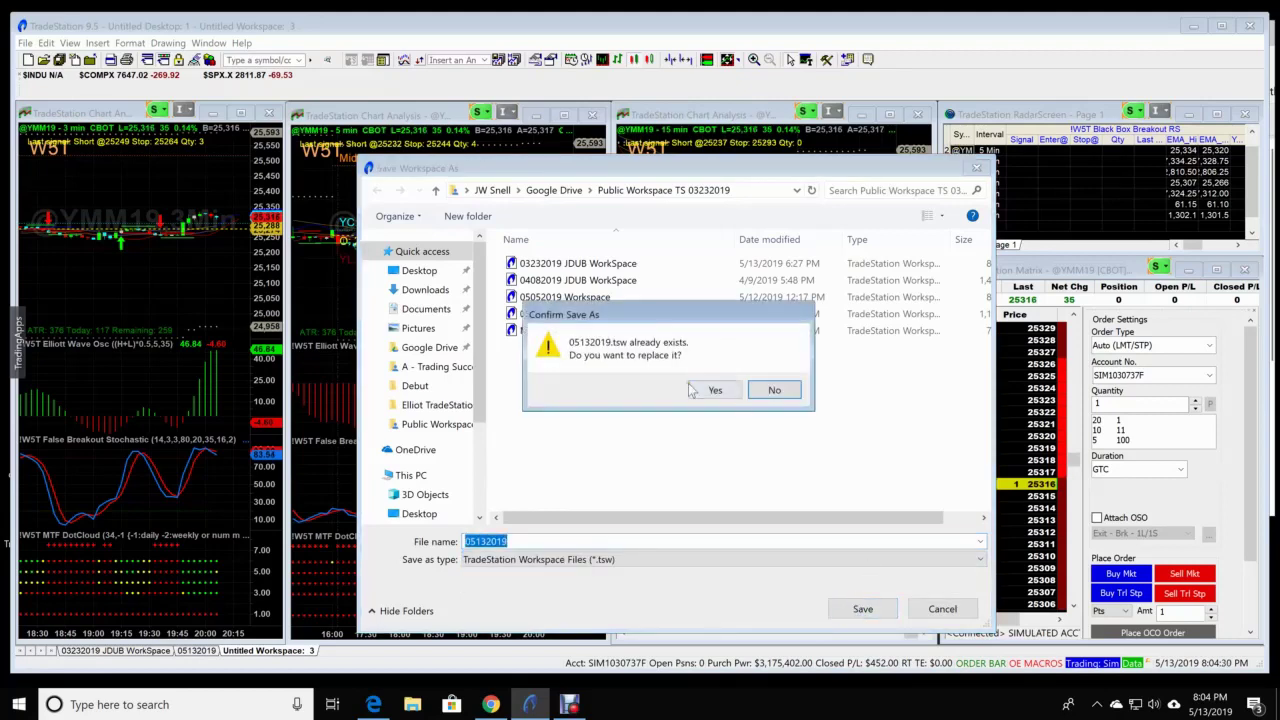
click(714, 389)
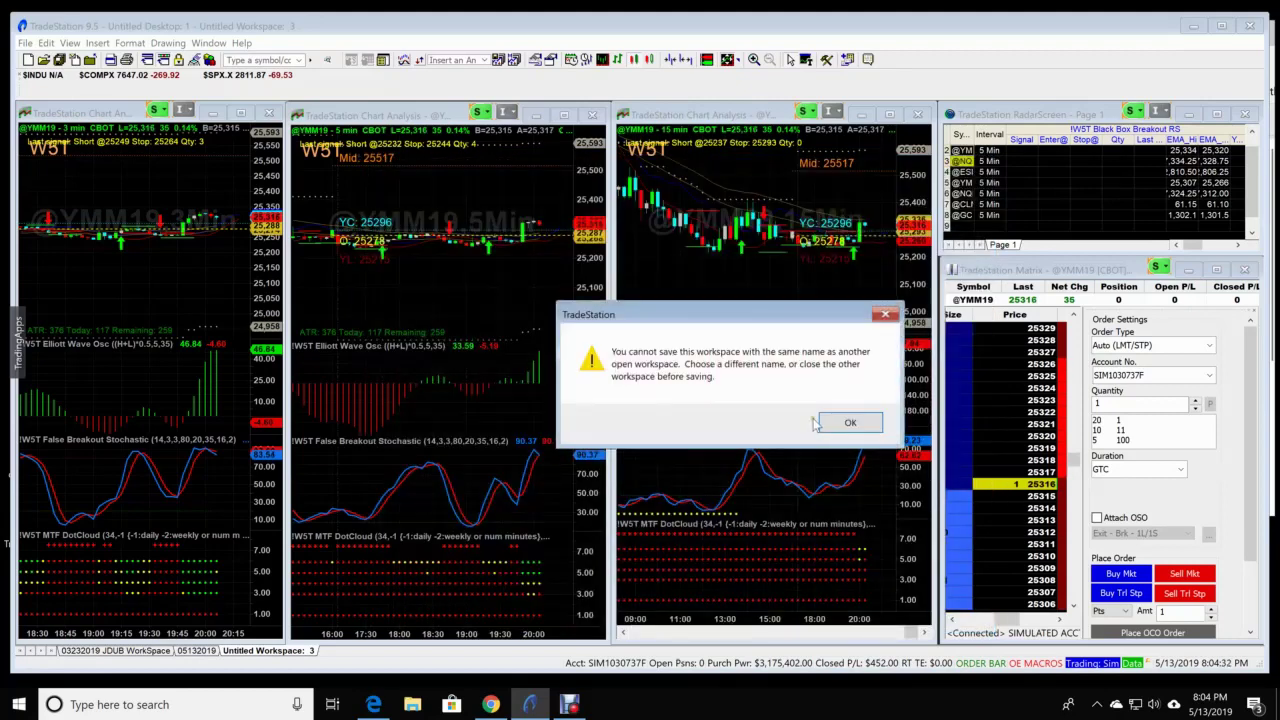
click(848, 423)
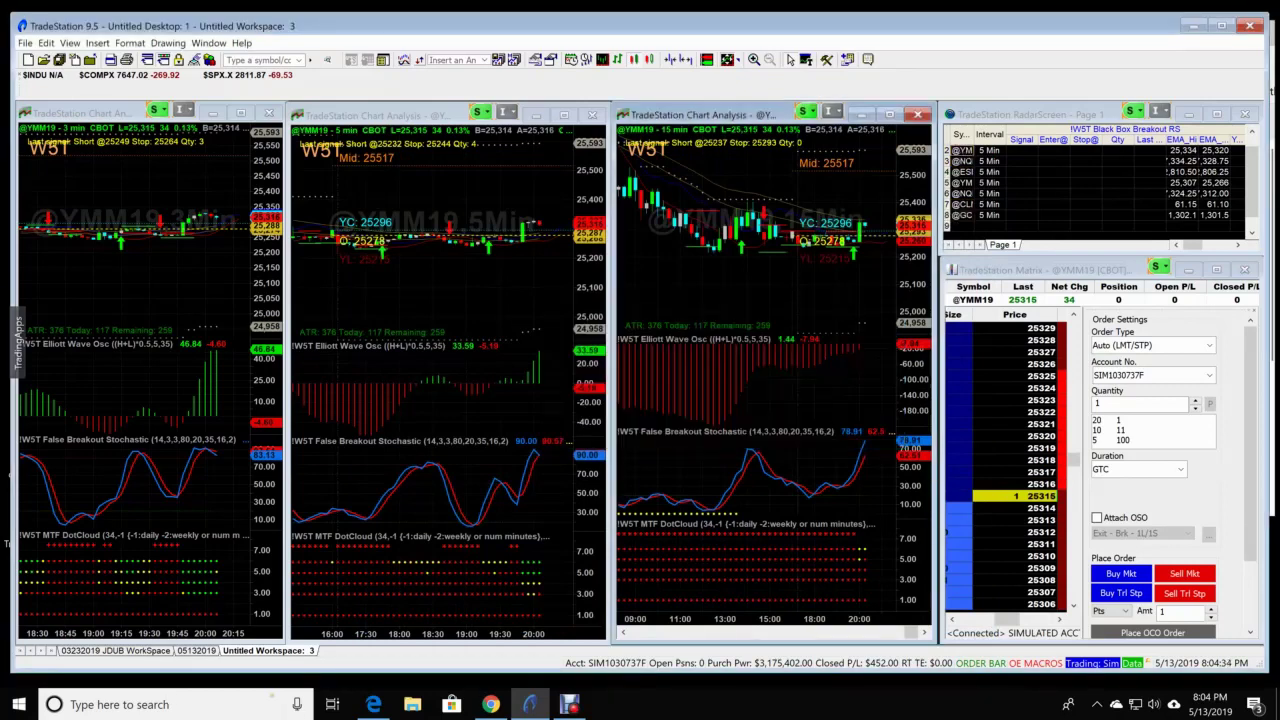